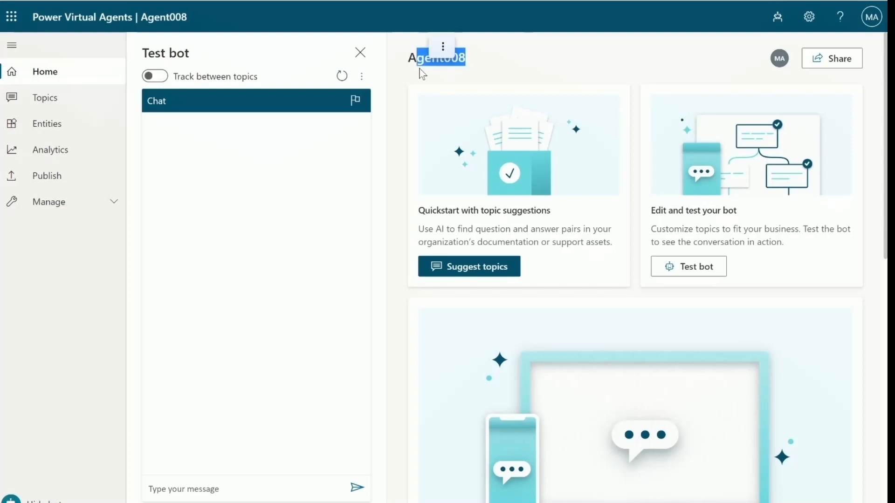
{"action": "left_click", "coordinate": [460, 90]}
{"action": "left_click_drag", "start_coordinate": [471, 61], "coordinate": [404, 71]}
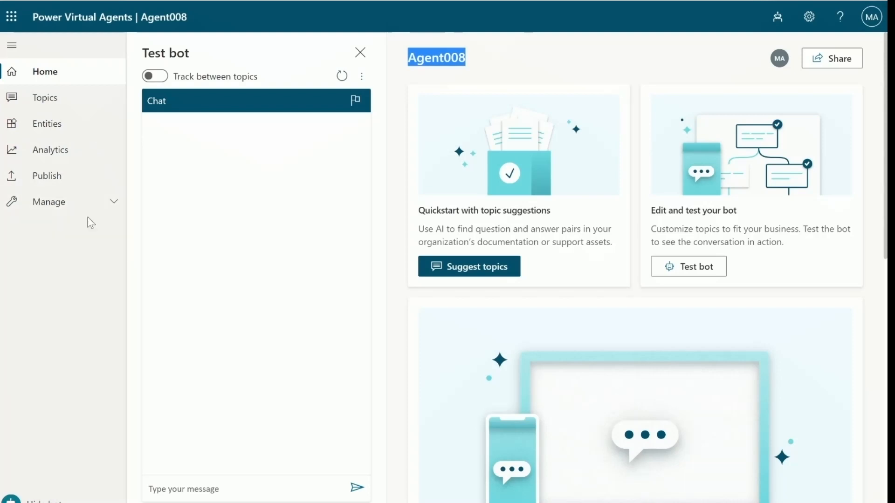
Step: Create a new topic for the bot and name it "New Topic Test for the session"
{"action": "left_click", "coordinate": [60, 102]}
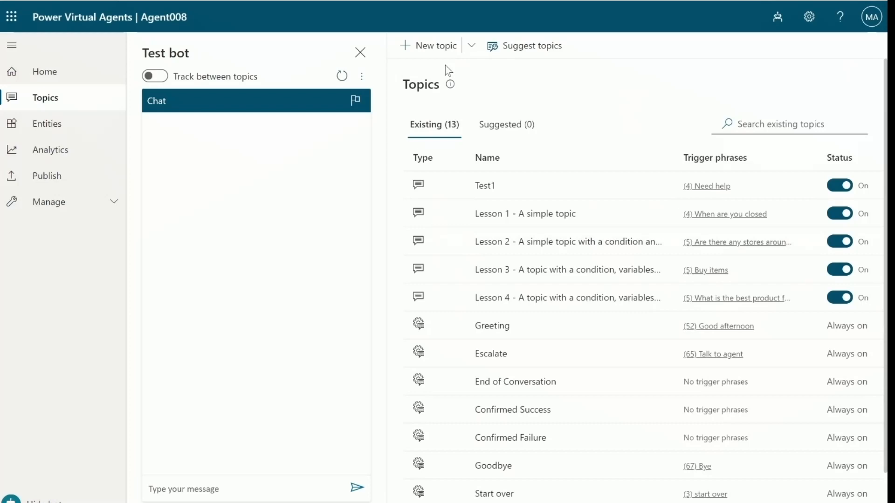
{"action": "left_click", "coordinate": [410, 60]}
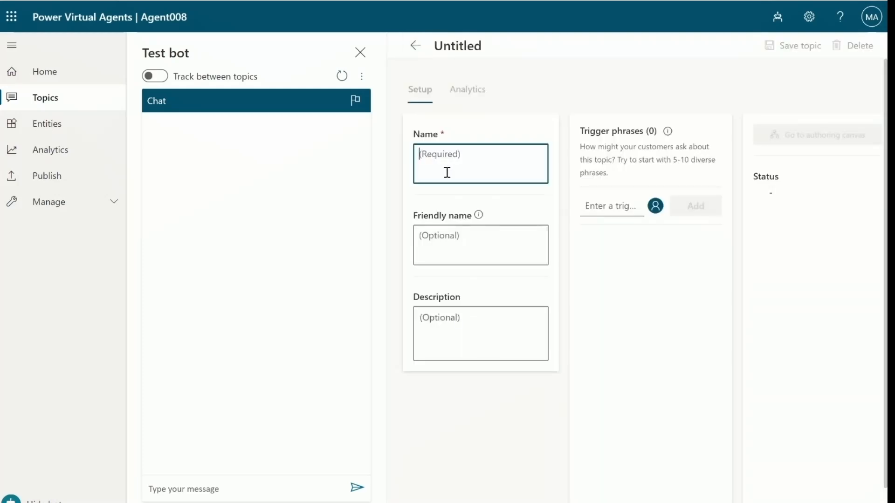
{"action": "type", "text": "New Topic Test for "}
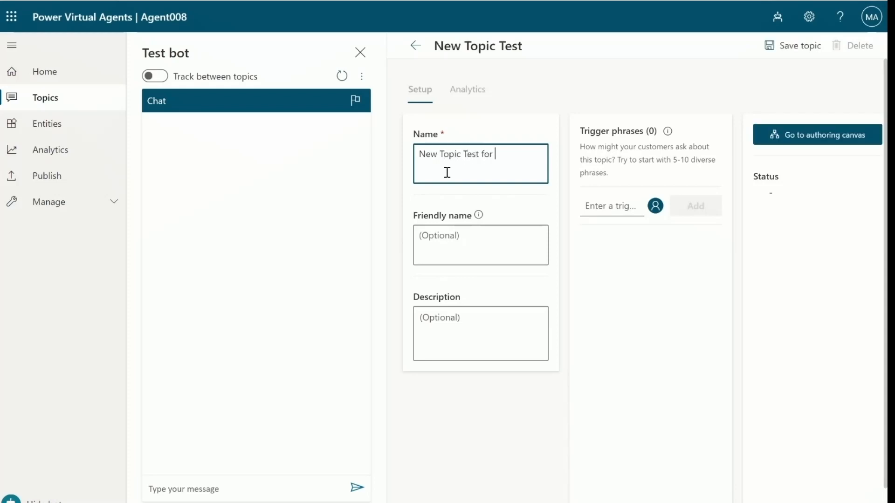
{"action": "type", "text": "the session"}
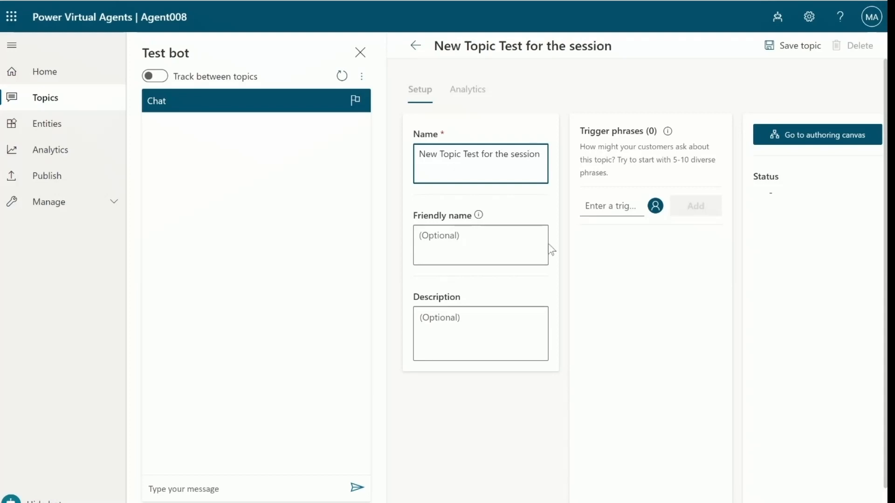
Step: Set the new topic's friendly name to "Agent008" and leave its description empty
{"action": "left_click", "coordinate": [497, 242]}
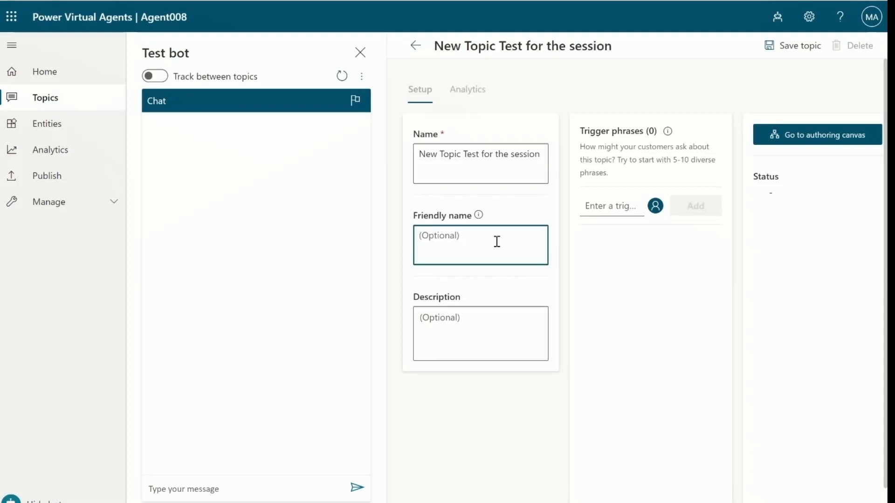
{"action": "type", "text": "Agent008"}
{"action": "key", "text": "BackSpace"}
{"action": "type", "text": "8"}
{"action": "key", "text": "BackSpace"}
{"action": "type", "text": "8"}
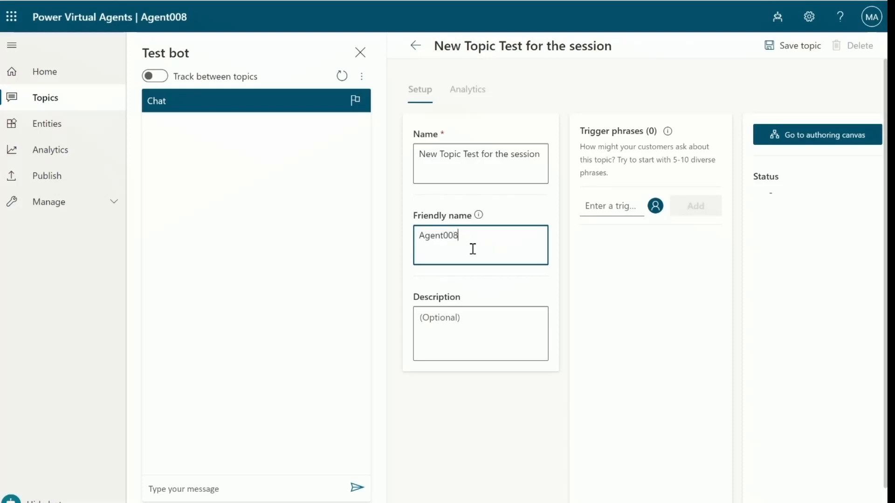
{"action": "left_click", "coordinate": [493, 339]}
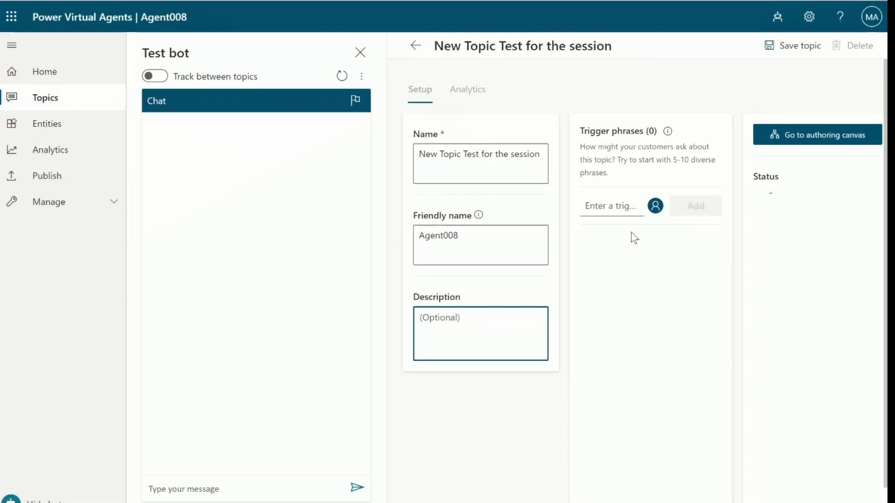
Step: Add a trial trigger phrase consisting of just a first name, and delete it from the topic
{"action": "left_click", "coordinate": [625, 206]}
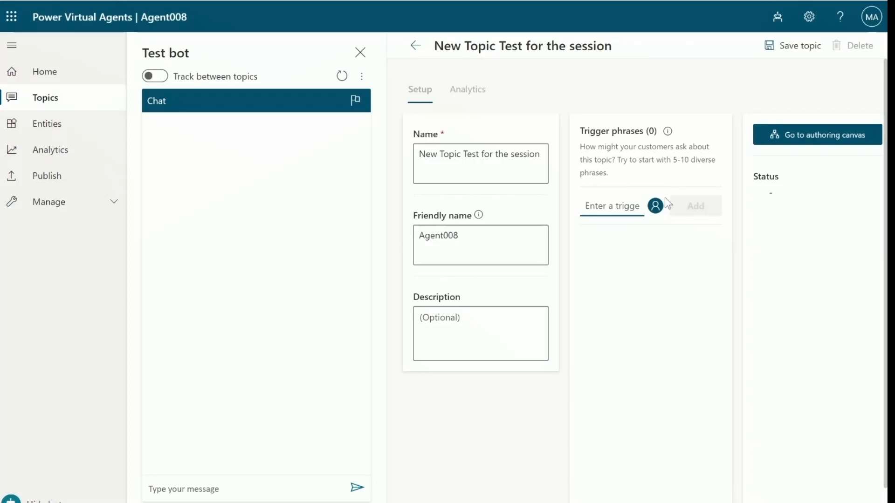
{"action": "type", "text": "m"}
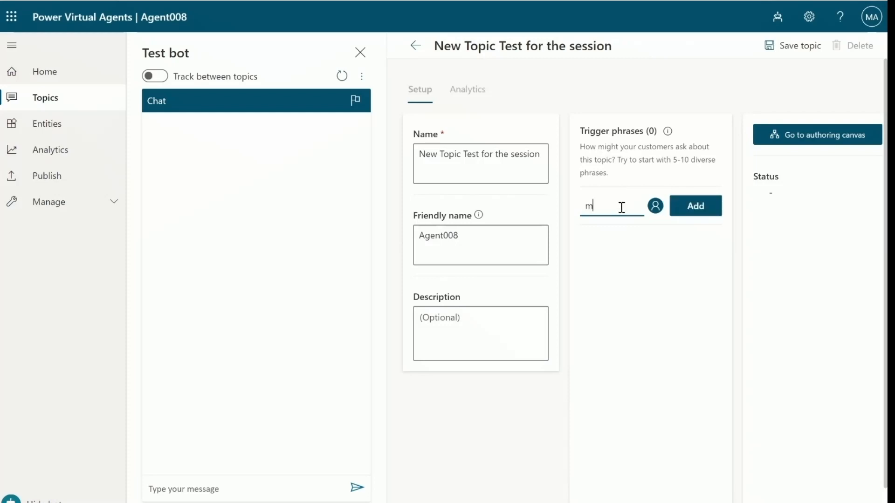
{"action": "key", "text": "BackSpace"}
{"action": "type", "text": "may"}
{"action": "left_click", "coordinate": [699, 210]}
{"action": "left_click", "coordinate": [621, 244]}
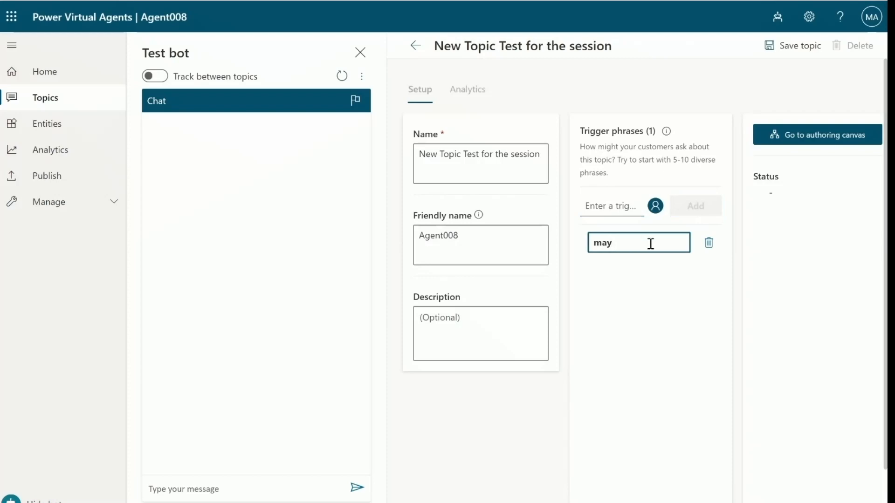
{"action": "left_click", "coordinate": [709, 242]}
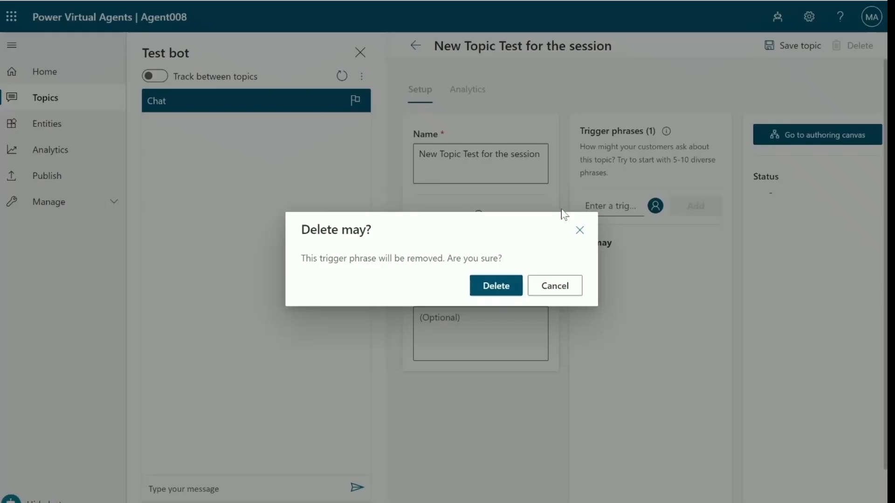
{"action": "left_click", "coordinate": [496, 285]}
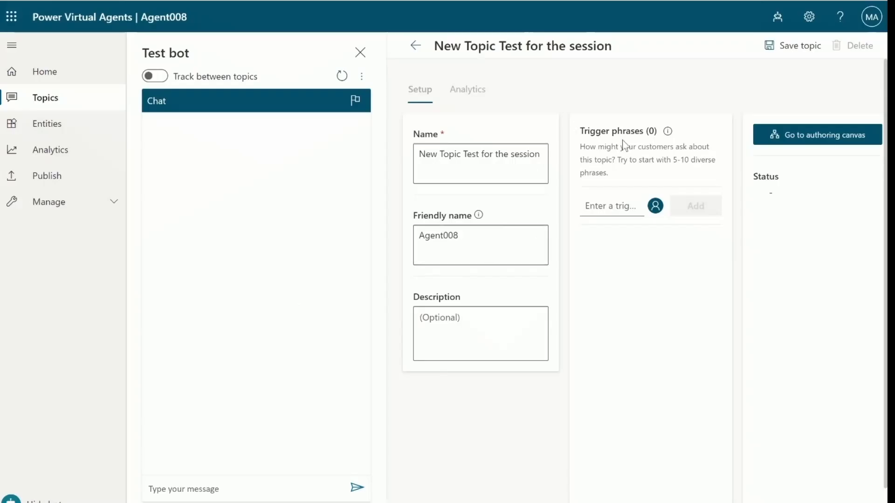
Step: Add "Hello Agent" as a trigger phrase for the topic
{"action": "left_click_drag", "start_coordinate": [651, 134], "coordinate": [545, 130]}
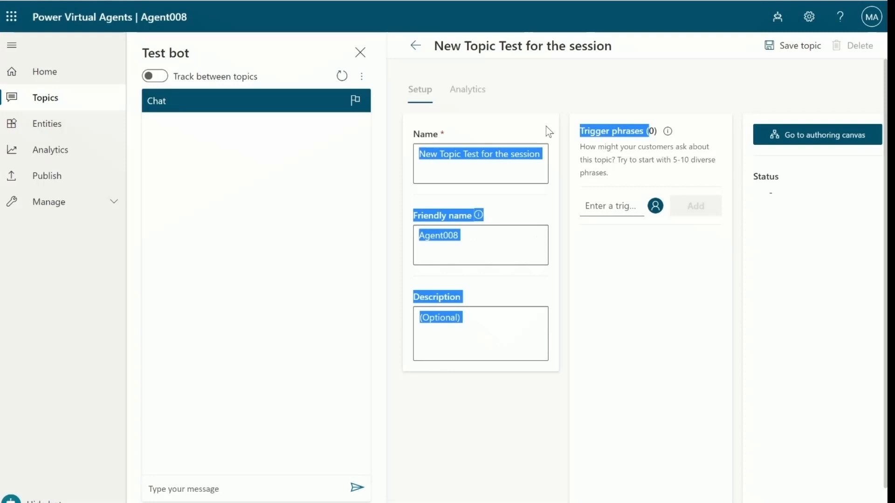
{"action": "left_click", "coordinate": [609, 265]}
{"action": "left_click", "coordinate": [609, 207]}
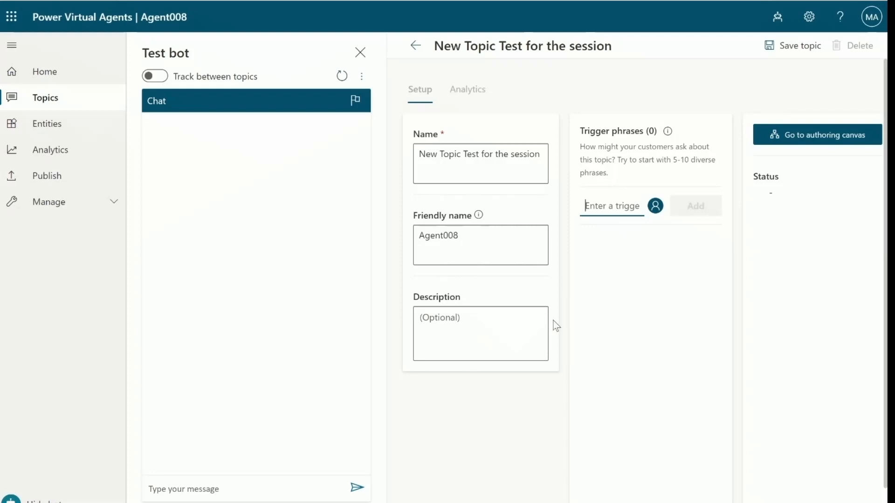
{"action": "type", "text": "Hello A"}
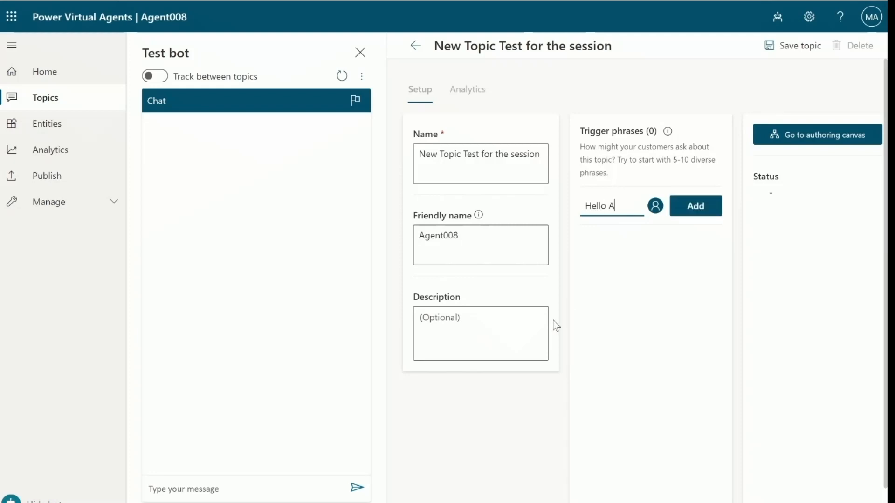
{"action": "key", "text": "BackSpace"}
{"action": "type", "text": "Agnet"}
{"action": "key", "text": "BackSpace"}
{"action": "key", "text": "BackSpace"}
{"action": "key", "text": "BackSpace"}
{"action": "key", "text": "BackSpace"}
{"action": "type", "text": "gent"}
{"action": "left_click", "coordinate": [693, 219]}
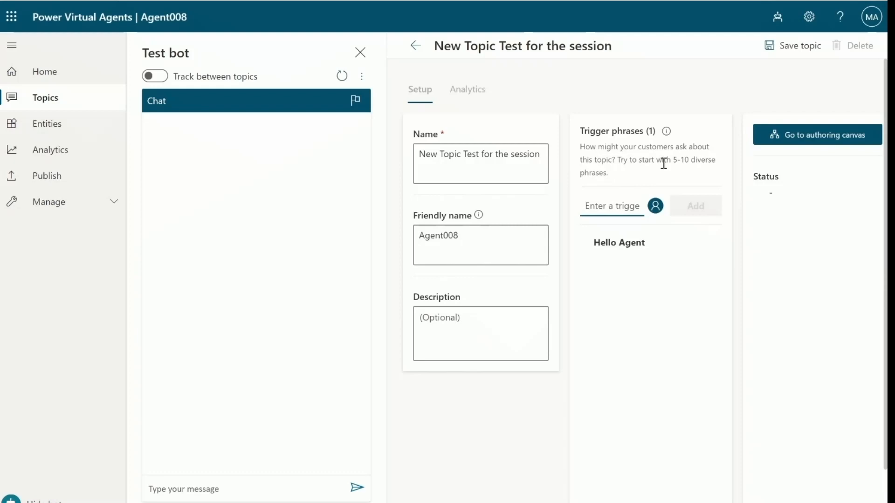
Step: Add the question "Can I get a quick support?" as another trigger phrase
{"action": "left_click_drag", "start_coordinate": [673, 161], "coordinate": [689, 161]}
{"action": "left_click", "coordinate": [605, 200]}
{"action": "type", "text": "Can I"}
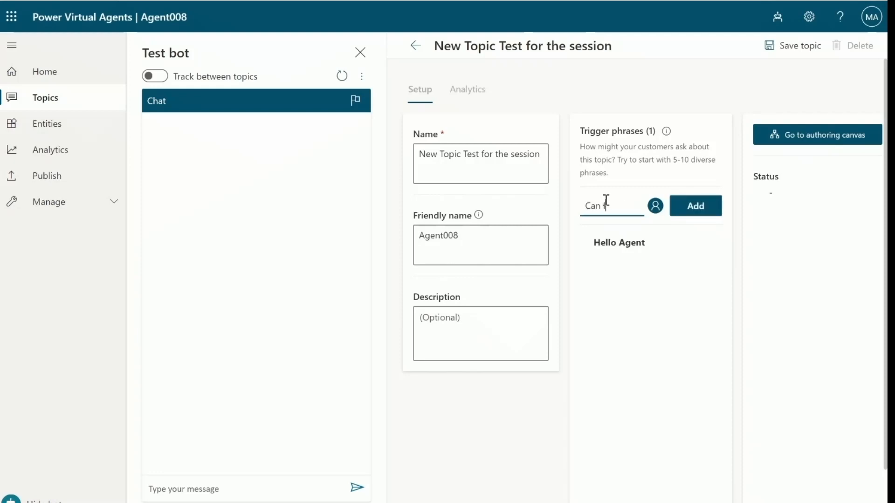
{"action": "type", "text": " get a quick"}
{"action": "type", "text": " support"}
{"action": "type", "text": "?"}
{"action": "left_click", "coordinate": [681, 209]}
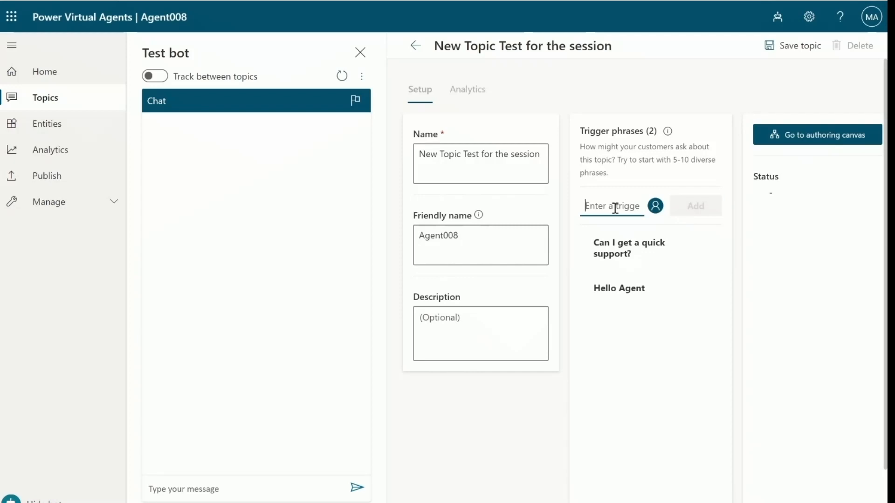
Step: Add two more trigger phrases: "Hello" followed by the bot author's first name, and "Good Day Agent008"
{"action": "type", "text": "Hell"}
{"action": "type", "text": "o May"}
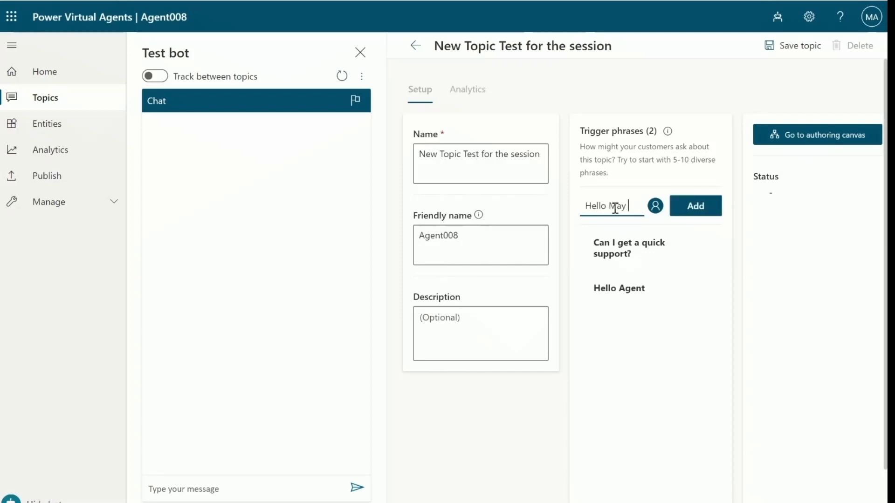
{"action": "left_click", "coordinate": [686, 213]}
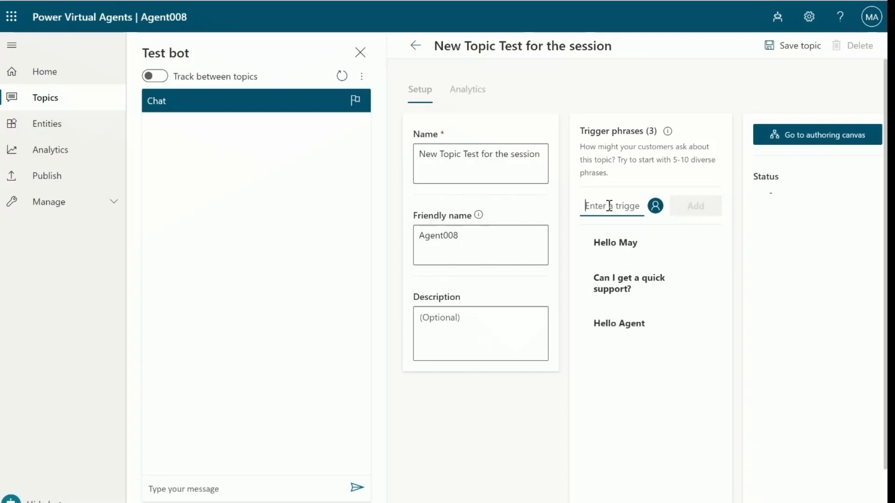
{"action": "type", "text": "Goo"}
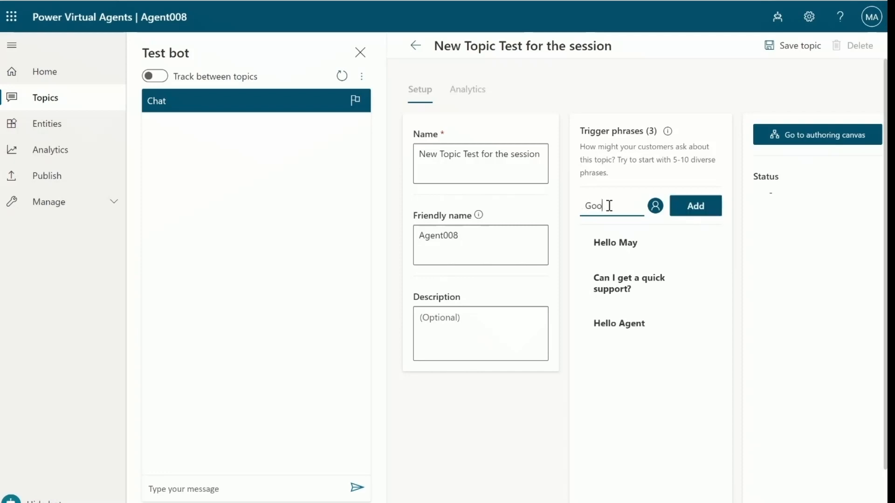
{"action": "type", "text": "d Day Agent008"}
{"action": "left_click", "coordinate": [690, 216]}
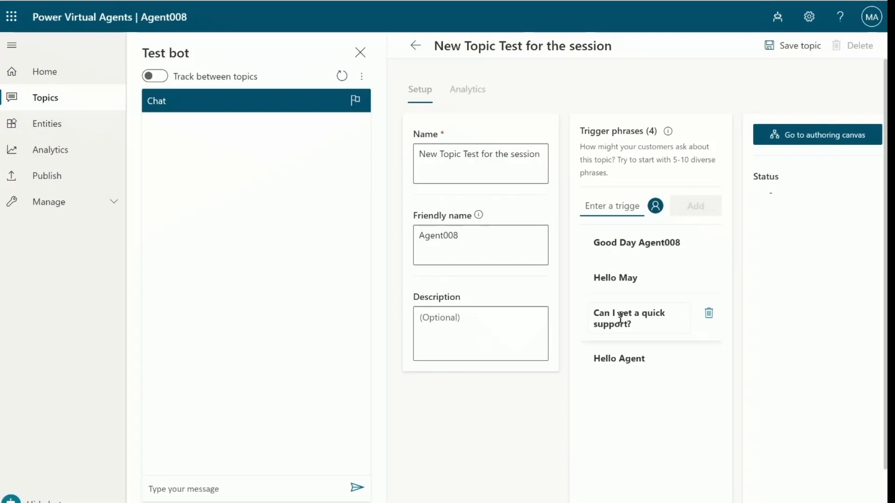
Step: Save the topic with its name, friendly name and trigger phrases
{"action": "left_click", "coordinate": [578, 205]}
{"action": "left_click", "coordinate": [779, 51]}
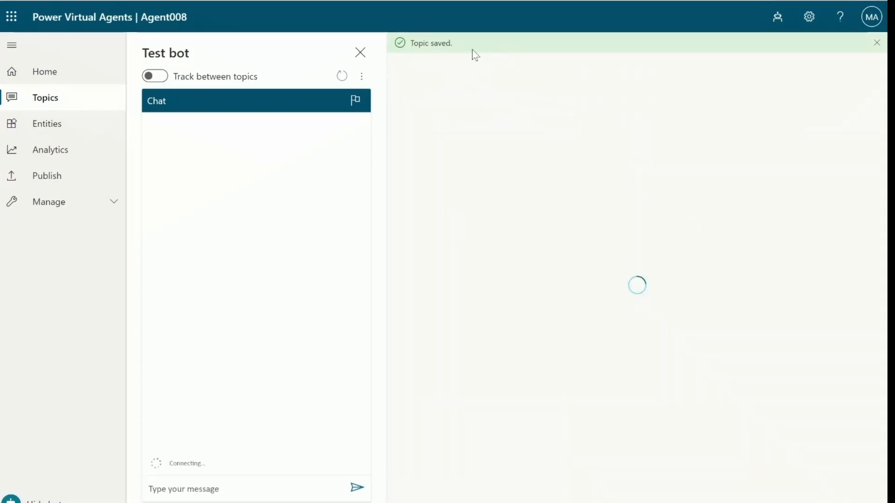
{"action": "left_click_drag", "start_coordinate": [471, 49], "coordinate": [411, 49]}
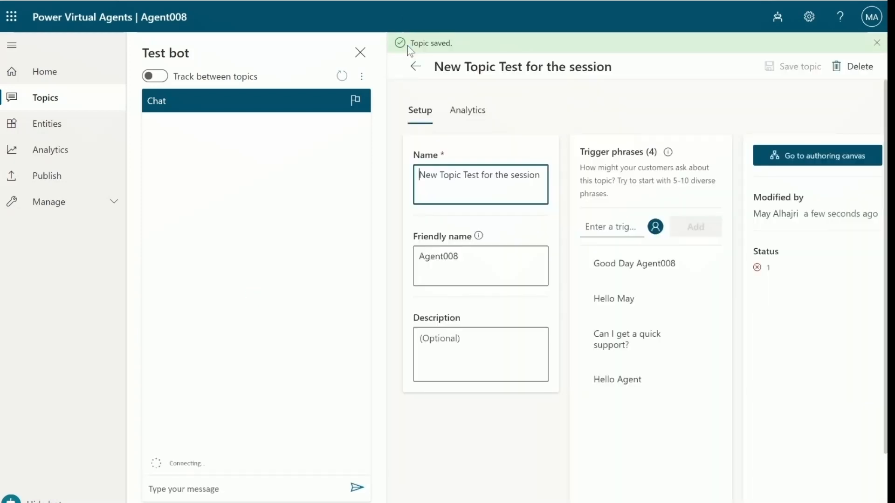
{"action": "left_click_drag", "start_coordinate": [469, 45], "coordinate": [426, 45]}
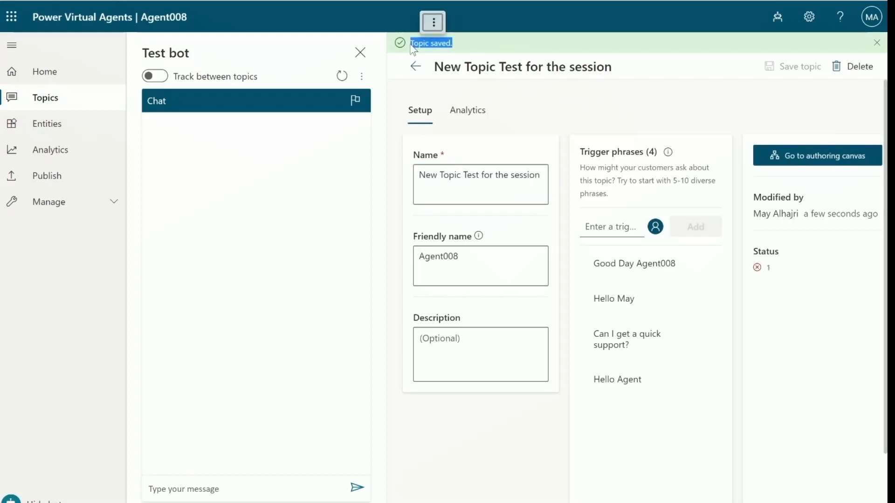
{"action": "left_click", "coordinate": [530, 125]}
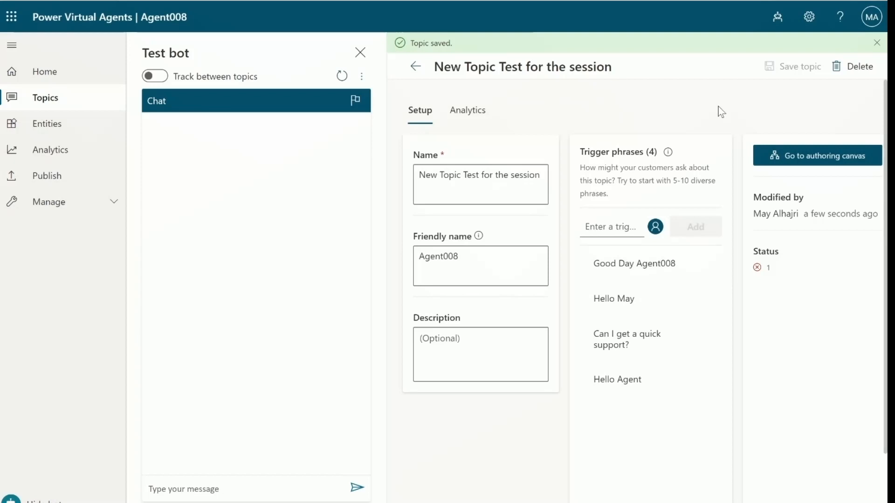
Step: Open the saved topic in the authoring canvas to view its trigger phrases node
{"action": "left_click", "coordinate": [795, 160]}
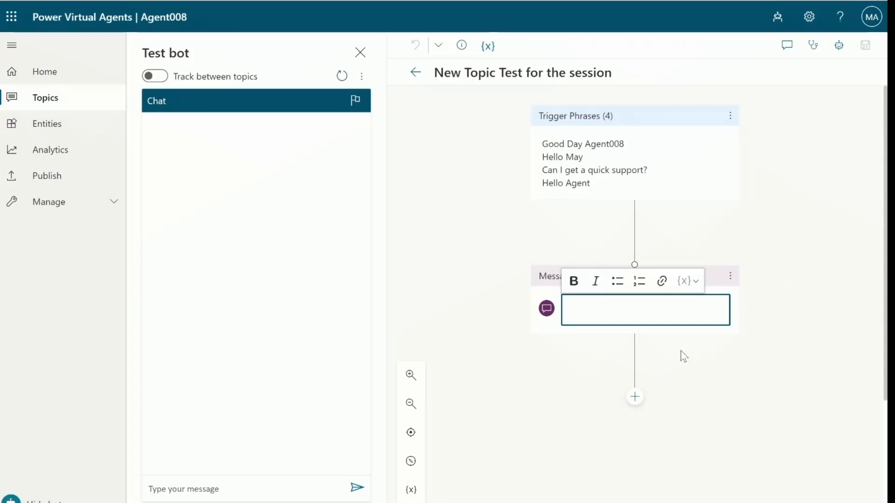
{"action": "left_click", "coordinate": [658, 109]}
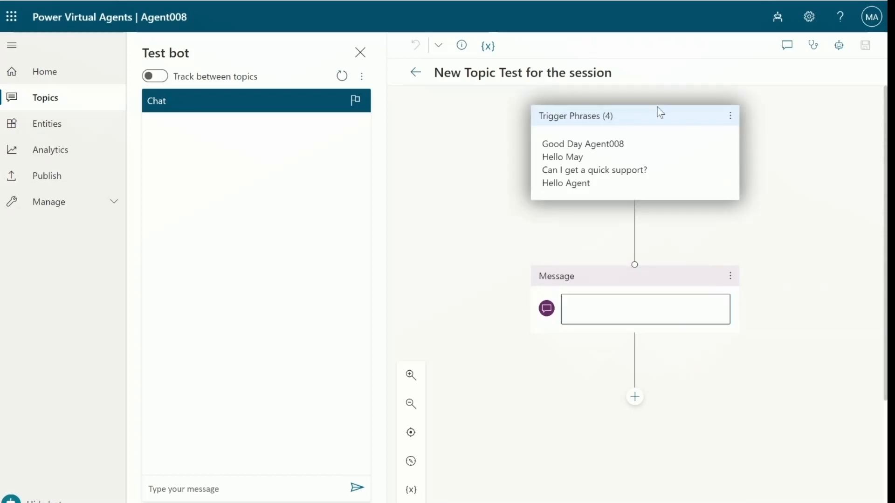
{"action": "left_click_drag", "start_coordinate": [537, 120], "coordinate": [625, 123]}
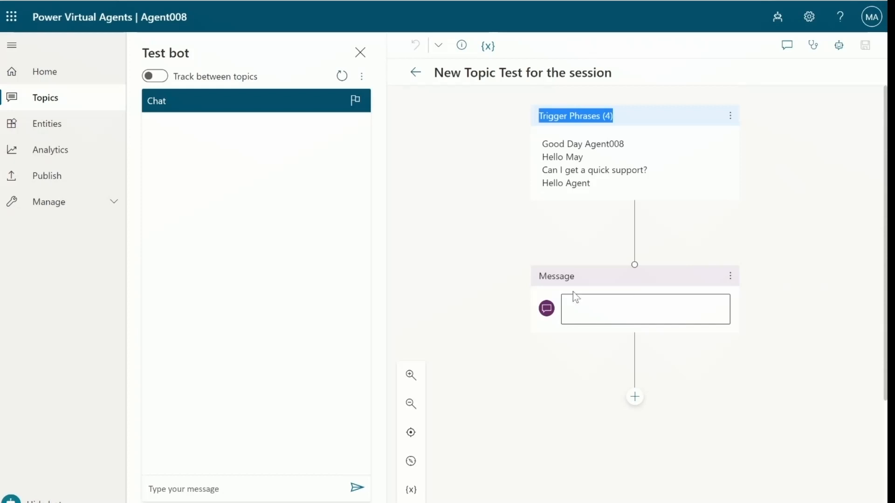
Step: Enter "Hello This is Agent008, how can I help you?" as the text of the message node below the trigger phrases
{"action": "left_click", "coordinate": [600, 306]}
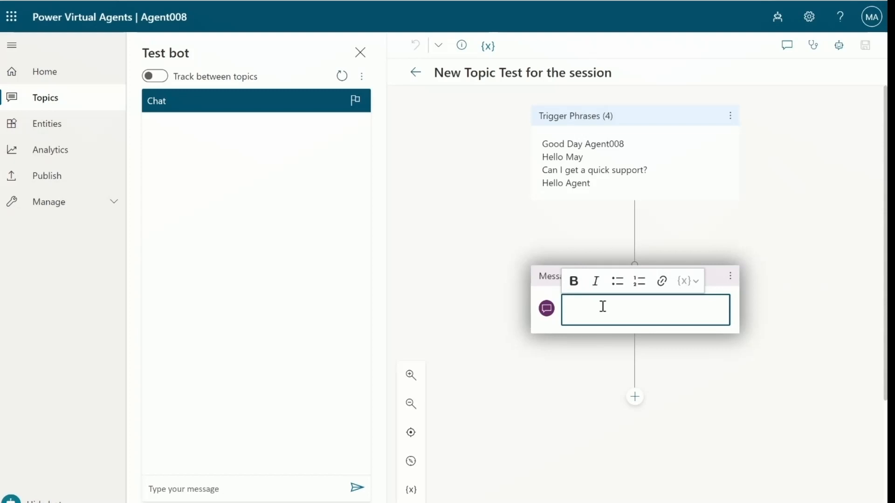
{"action": "type", "text": "Hello Th"}
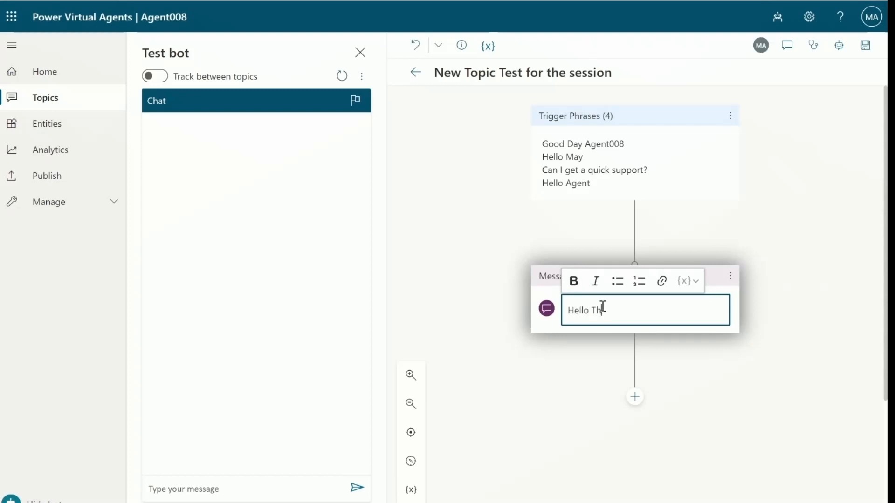
{"action": "type", "text": "is is Agent008, how can "}
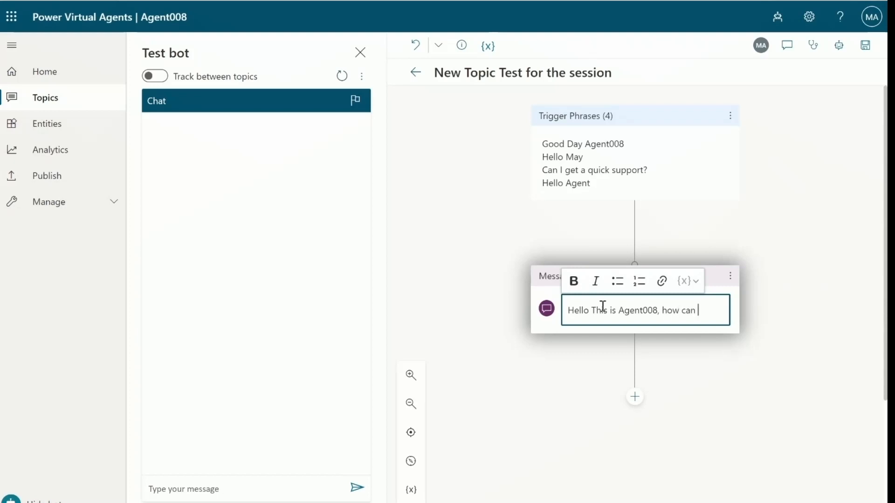
{"action": "type", "text": "I help you"}
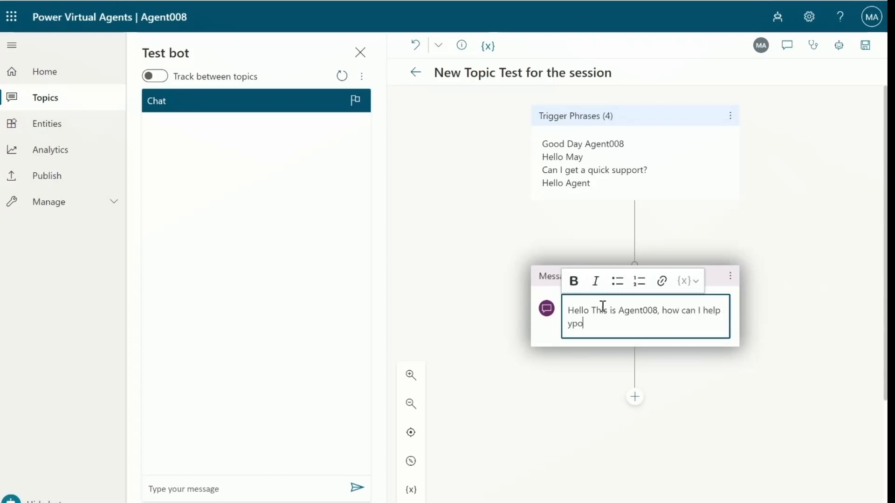
{"action": "key", "text": "BackSpace"}
{"action": "key", "text": "BackSpace"}
{"action": "type", "text": "ou?"}
{"action": "left_click", "coordinate": [803, 379]}
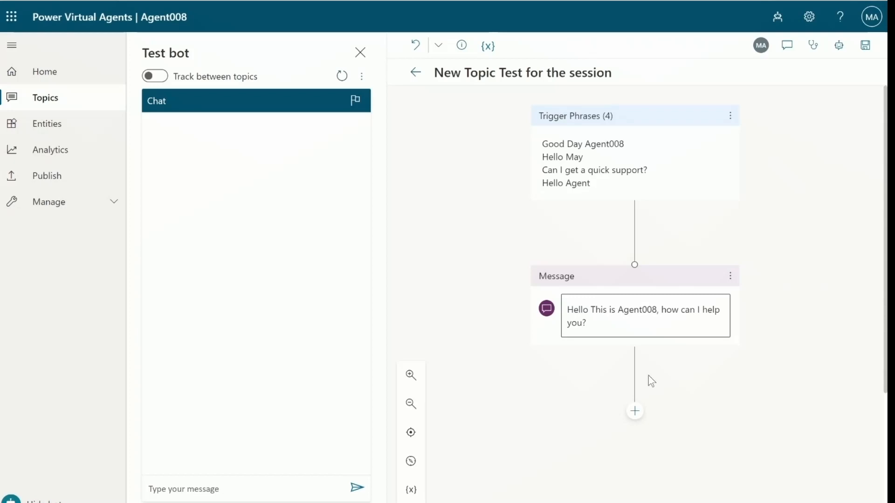
Step: Add a call to the Power Virtual Agents Flow Template action below the greeting message node
{"action": "left_click", "coordinate": [635, 413]}
{"action": "scroll", "coordinate": [634, 412], "scroll_direction": "down", "scroll_amount": 3}
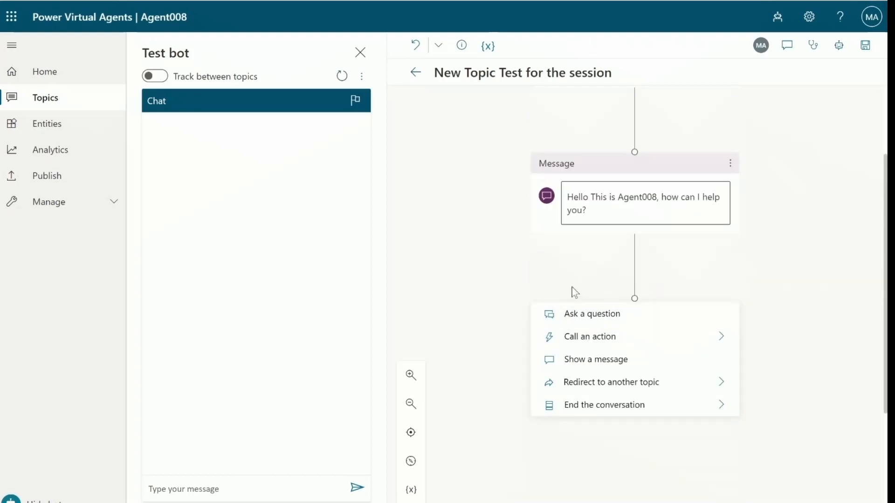
{"action": "scroll", "coordinate": [573, 292], "scroll_direction": "up", "scroll_amount": 3}
{"action": "scroll", "coordinate": [574, 292], "scroll_direction": "down", "scroll_amount": 4}
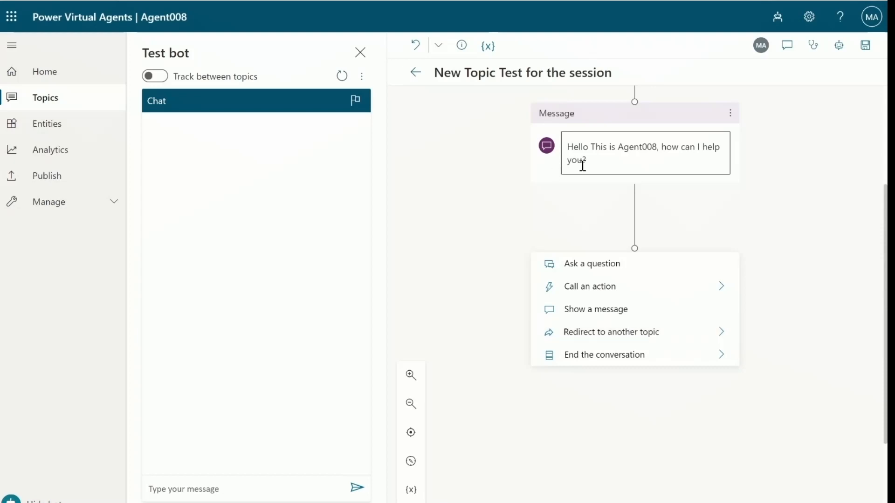
{"action": "scroll", "coordinate": [632, 226], "scroll_direction": "up", "scroll_amount": 3}
{"action": "scroll", "coordinate": [631, 226], "scroll_direction": "down", "scroll_amount": 3}
{"action": "left_click", "coordinate": [589, 295]}
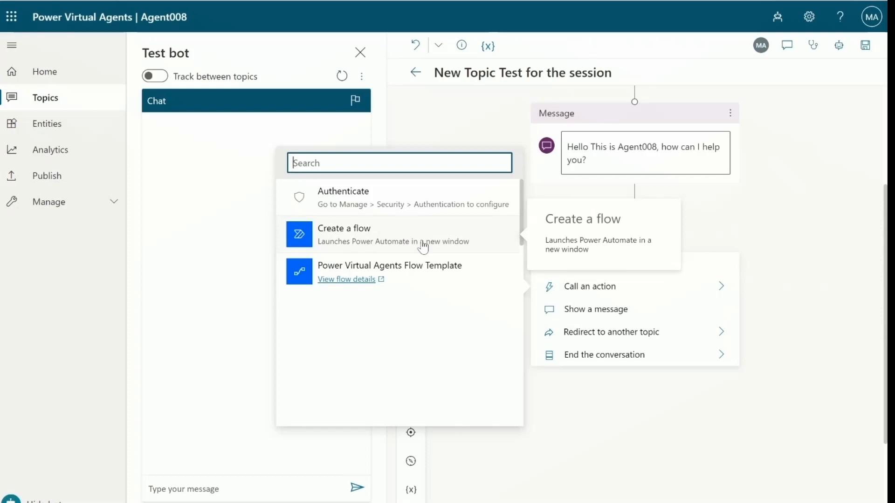
{"action": "left_click", "coordinate": [414, 282]}
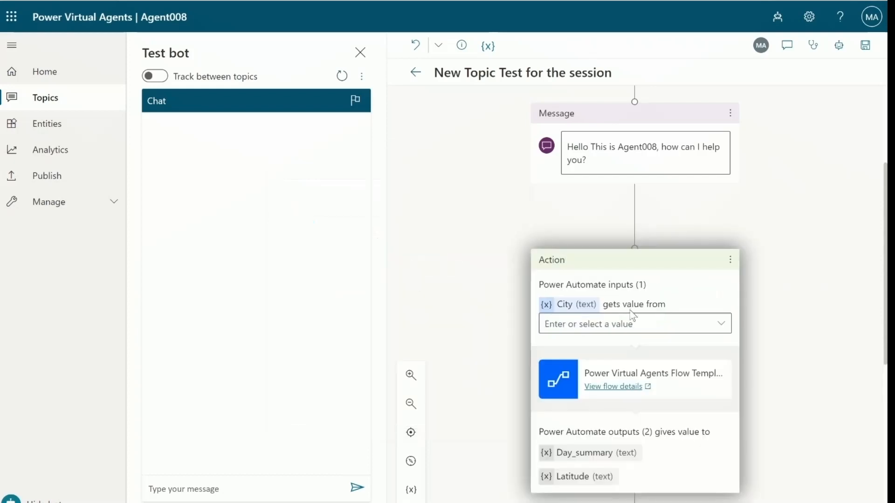
Step: Delete the flow template action node from below the greeting message
{"action": "scroll", "coordinate": [633, 316], "scroll_direction": "down", "scroll_amount": 2}
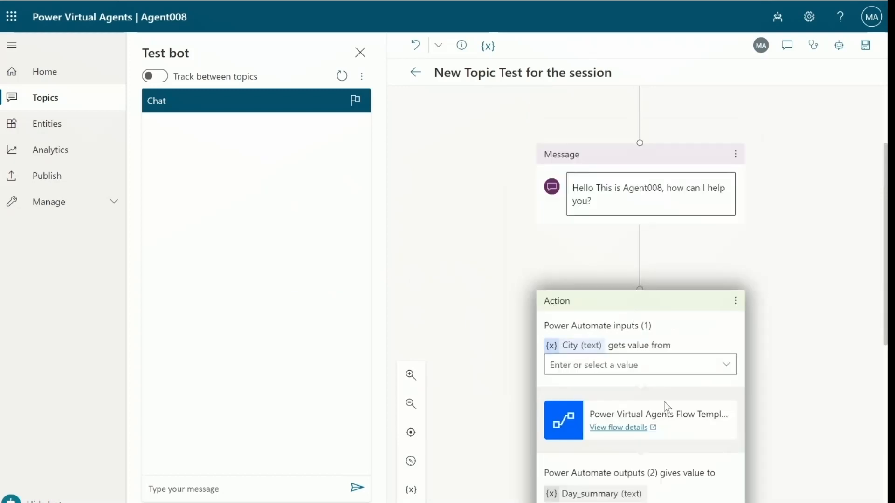
{"action": "left_click", "coordinate": [689, 364]}
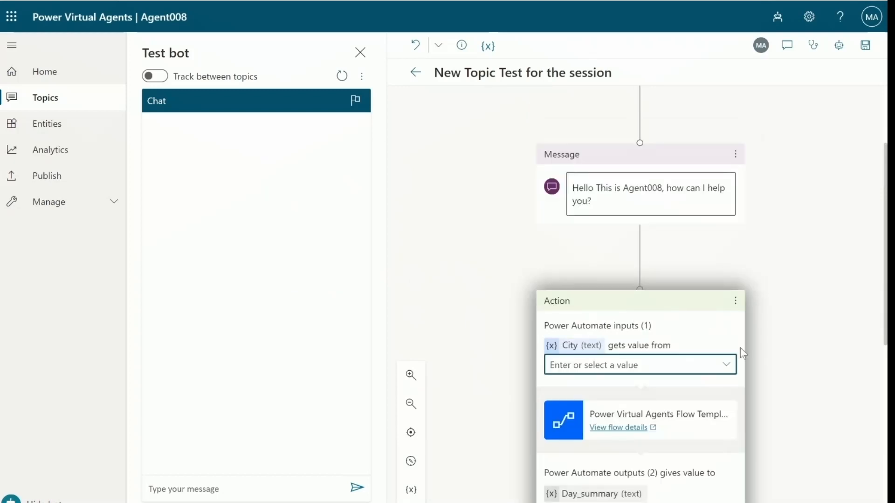
{"action": "scroll", "coordinate": [741, 348], "scroll_direction": "down", "scroll_amount": 1}
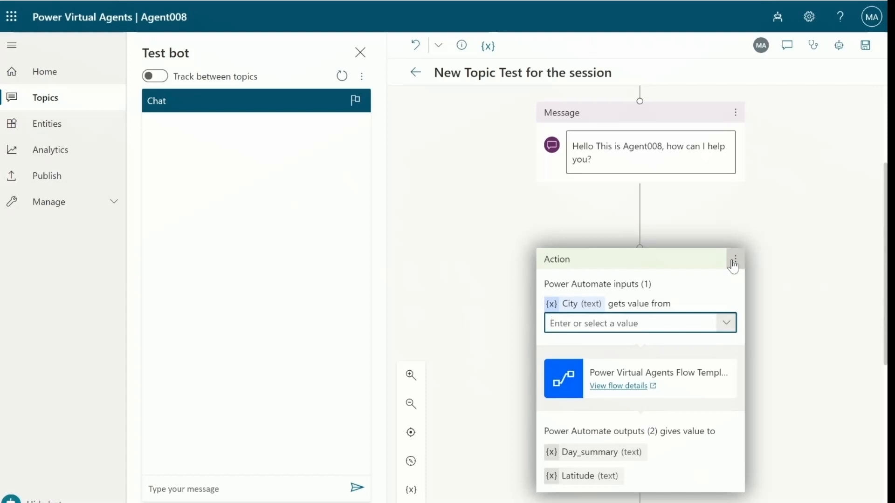
{"action": "left_click", "coordinate": [735, 259]}
{"action": "left_click", "coordinate": [760, 264]}
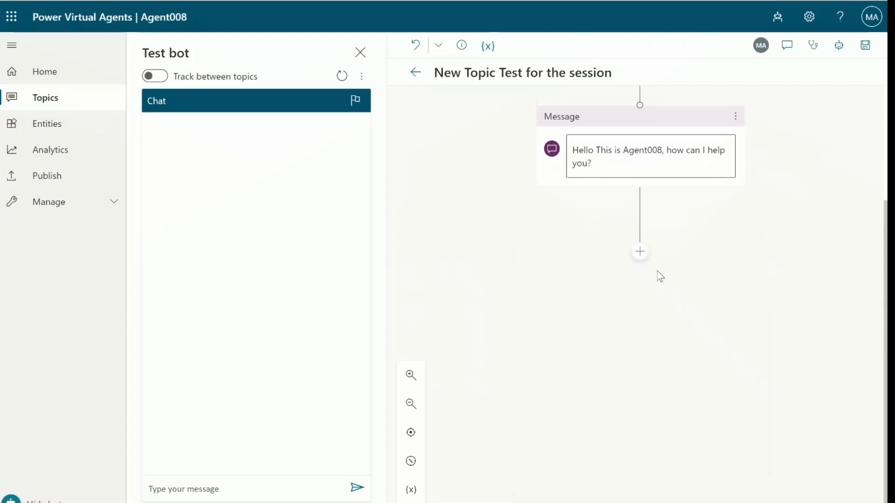
Step: Start creating a new flow in Power Automate as the action called after the greeting message node
{"action": "left_click", "coordinate": [637, 257]}
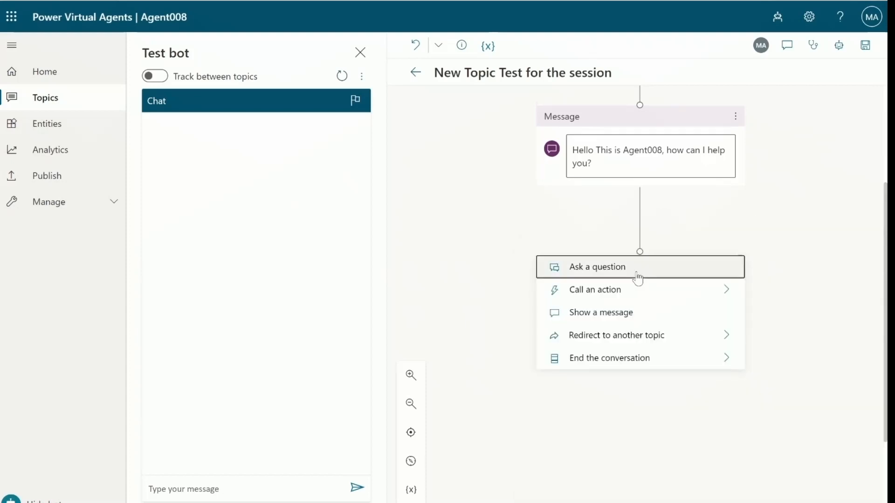
{"action": "mouse_move", "coordinate": [637, 292]}
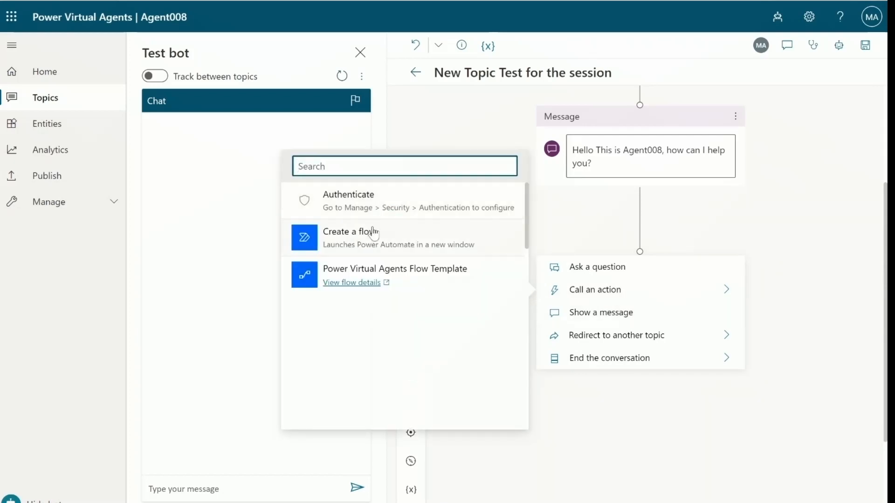
{"action": "left_click", "coordinate": [373, 242]}
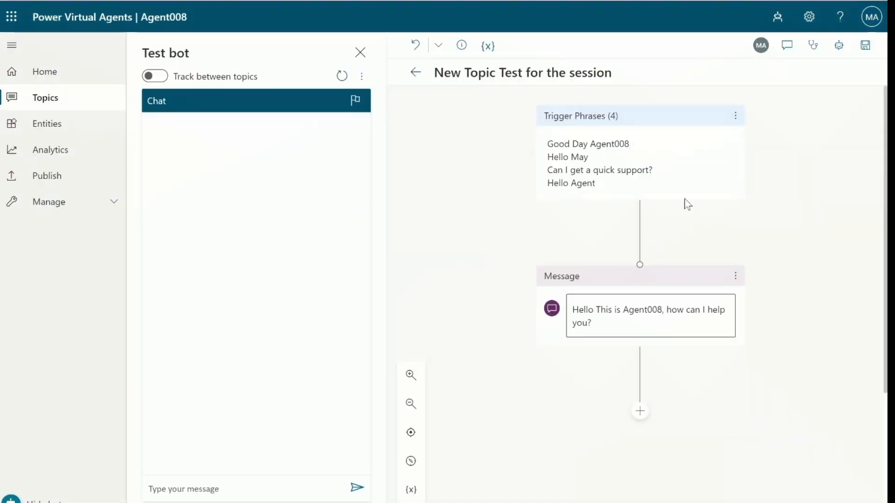
{"action": "scroll", "coordinate": [686, 201], "scroll_direction": "down", "scroll_amount": 2}
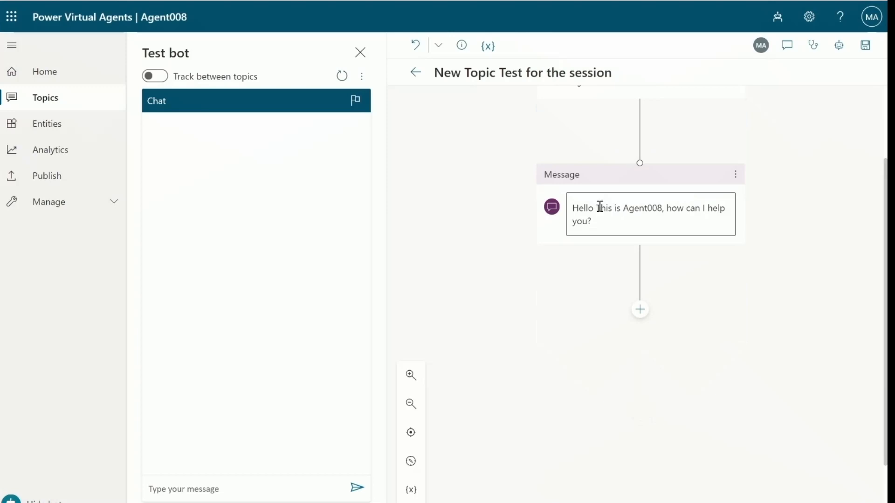
{"action": "left_click", "coordinate": [608, 231]}
{"action": "key", "text": "ctrl+a"}
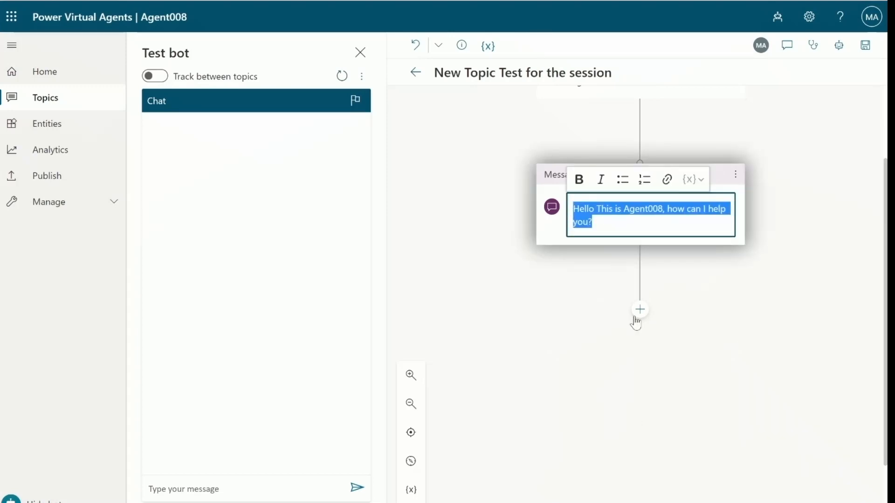
{"action": "left_click", "coordinate": [594, 227]}
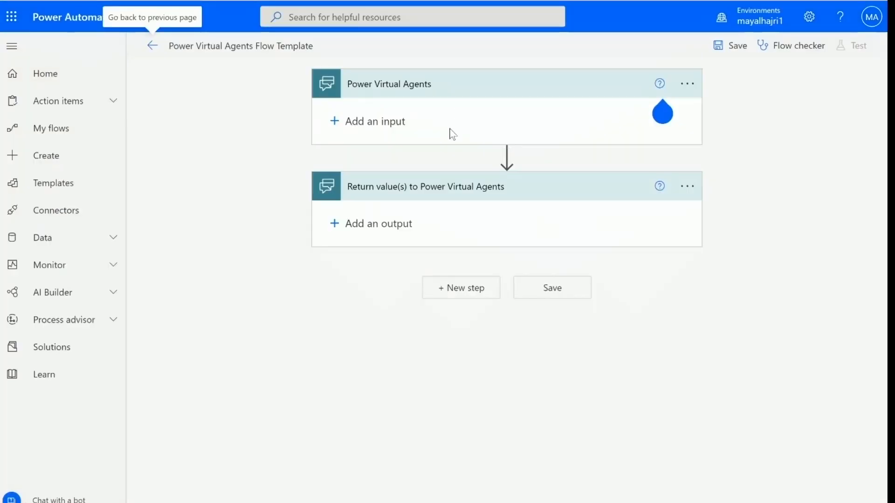
Step: Add a text input named "City" to the flow's Power Virtual Agents trigger
{"action": "left_click", "coordinate": [342, 122]}
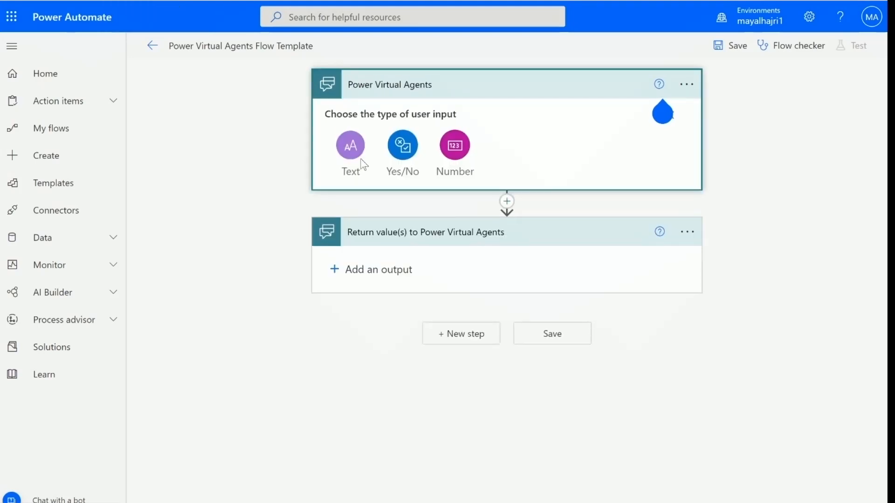
{"action": "left_click", "coordinate": [343, 157]}
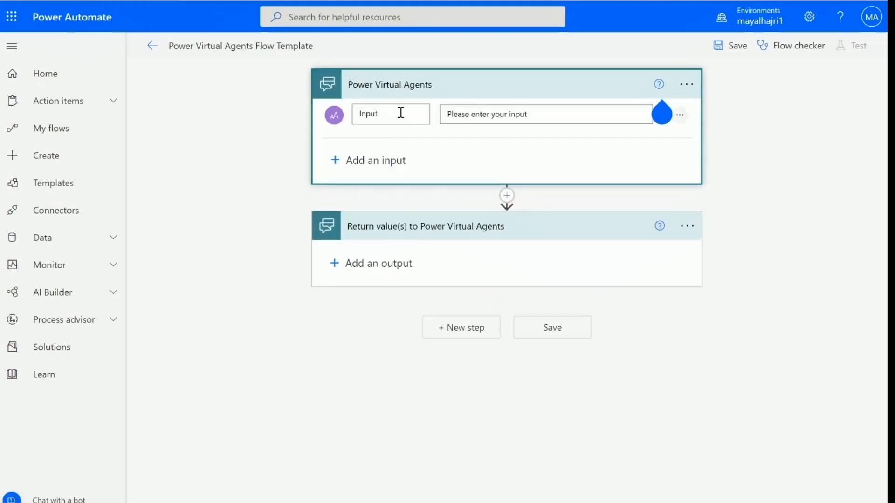
{"action": "left_click", "coordinate": [401, 112]}
{"action": "left_click_drag", "start_coordinate": [401, 113], "coordinate": [322, 122]}
{"action": "type", "text": "City"}
{"action": "left_click", "coordinate": [741, 239]}
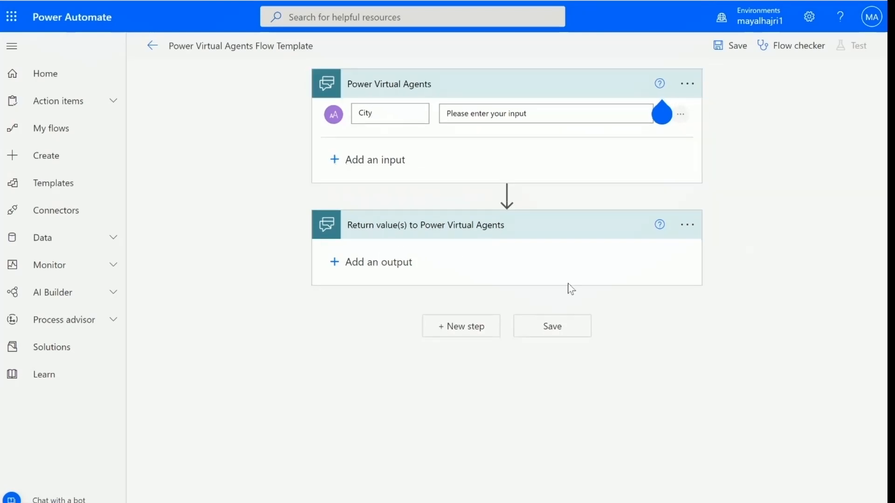
Step: Add a text output titled "City Name" to the step that returns values to Power Virtual Agents
{"action": "left_click", "coordinate": [406, 262]}
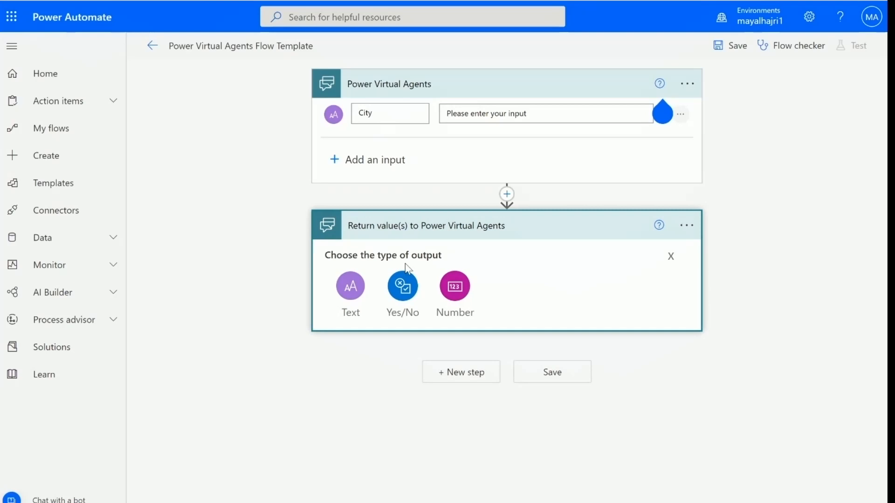
{"action": "left_click", "coordinate": [351, 278]}
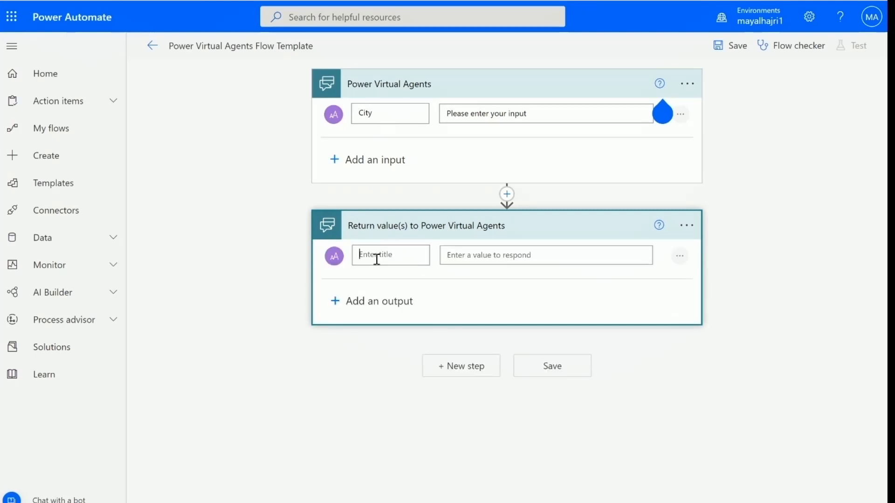
{"action": "type", "text": "City NAME"}
{"action": "key", "text": "BackSpace"}
{"action": "key", "text": "BackSpace"}
{"action": "key", "text": "BackSpace"}
{"action": "type", "text": "ame"}
Step: Set the text output's response value to the City dynamic content from the Power Virtual Agents trigger
{"action": "left_click", "coordinate": [459, 260]}
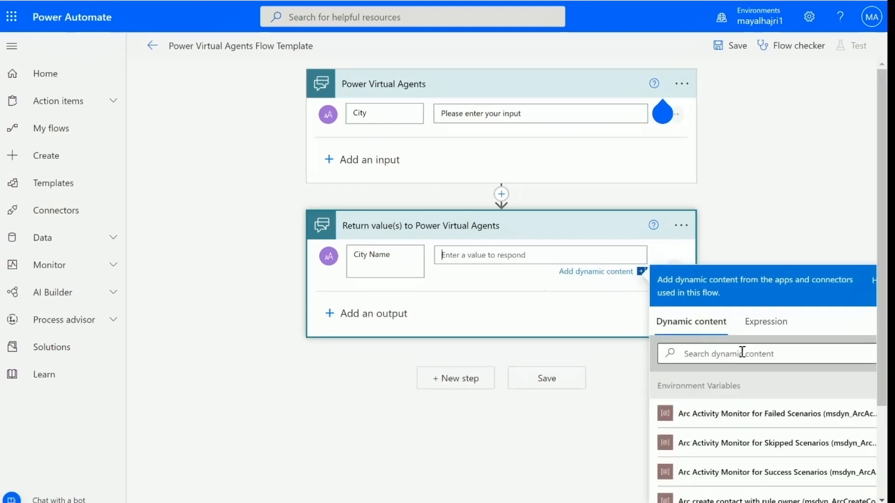
{"action": "scroll", "coordinate": [739, 354], "scroll_direction": "down", "scroll_amount": 3}
{"action": "left_click", "coordinate": [757, 235]}
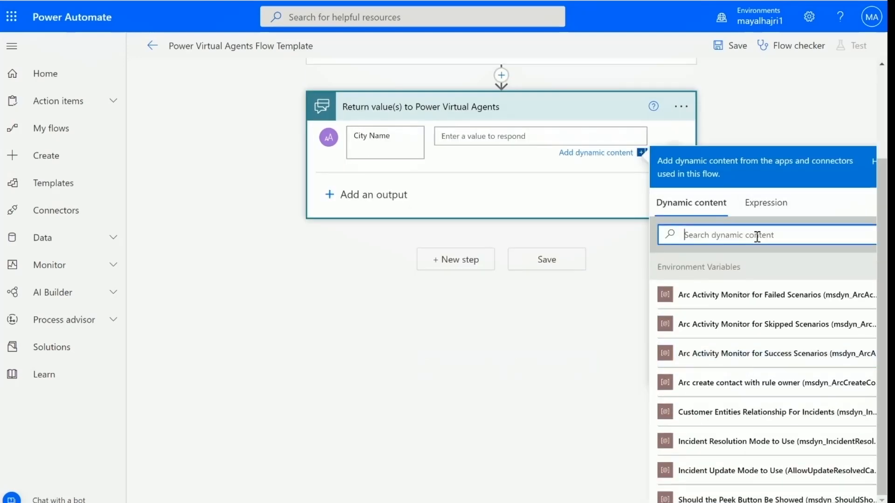
{"action": "type", "text": "city"}
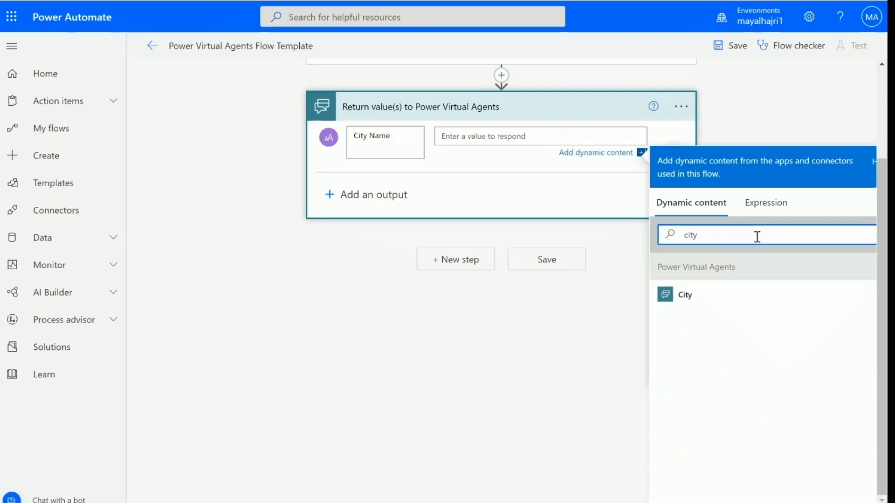
{"action": "left_click", "coordinate": [708, 297]}
{"action": "scroll", "coordinate": [567, 357], "scroll_direction": "up", "scroll_amount": 3}
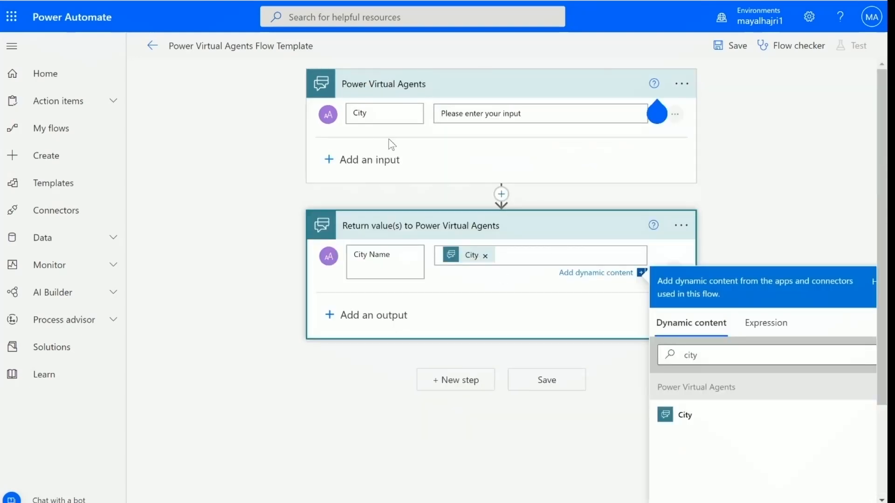
Step: Rename the text output of the return step as "Nice city"
{"action": "triple_click", "coordinate": [359, 258]}
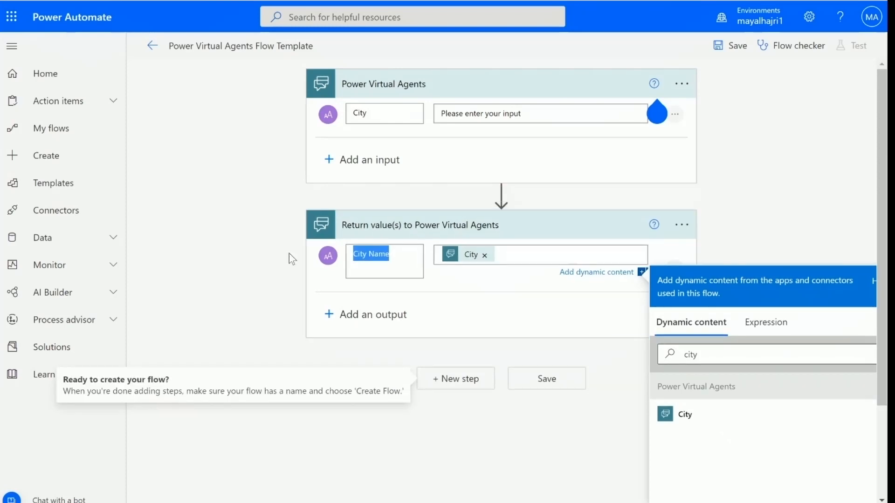
{"action": "type", "text": "Nice city"}
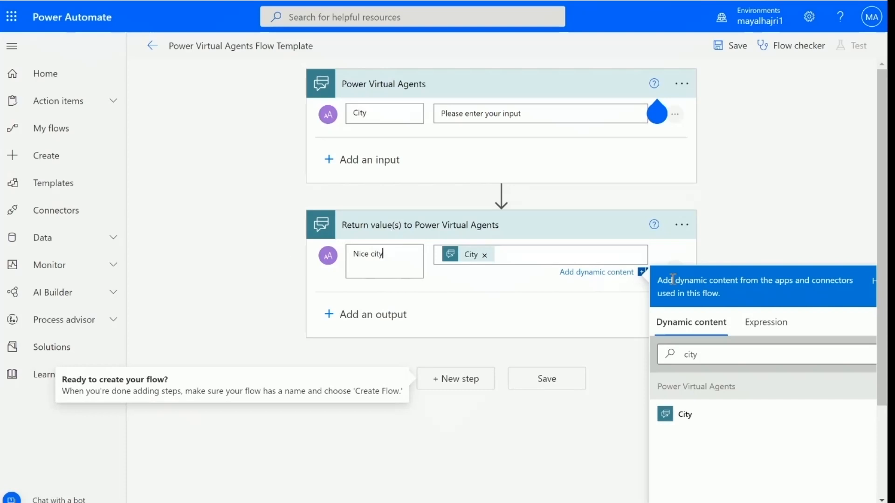
{"action": "left_click", "coordinate": [795, 231]}
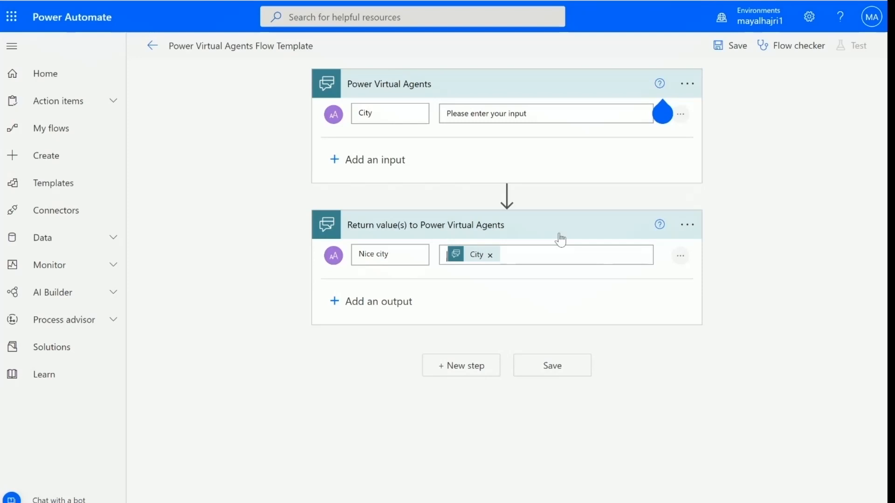
Step: Insert the MSN Weather action "Get forecast for today" between the trigger and the return values step
{"action": "left_click", "coordinate": [506, 194]}
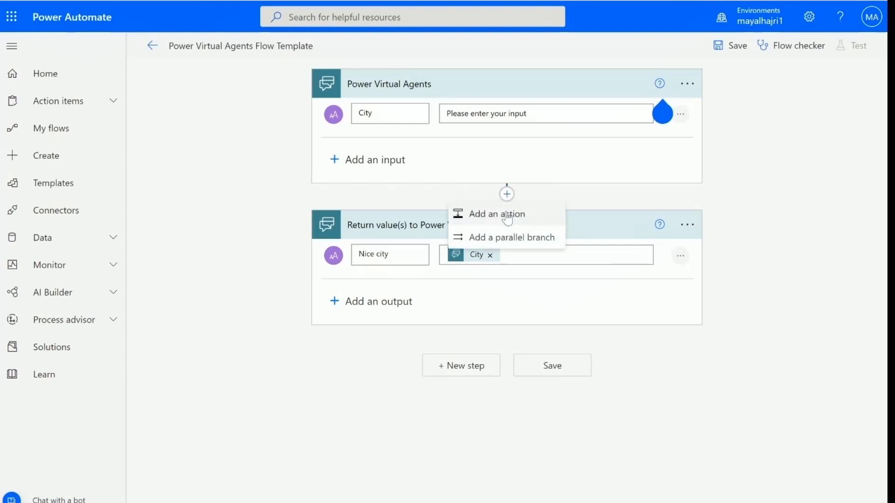
{"action": "left_click", "coordinate": [506, 220]}
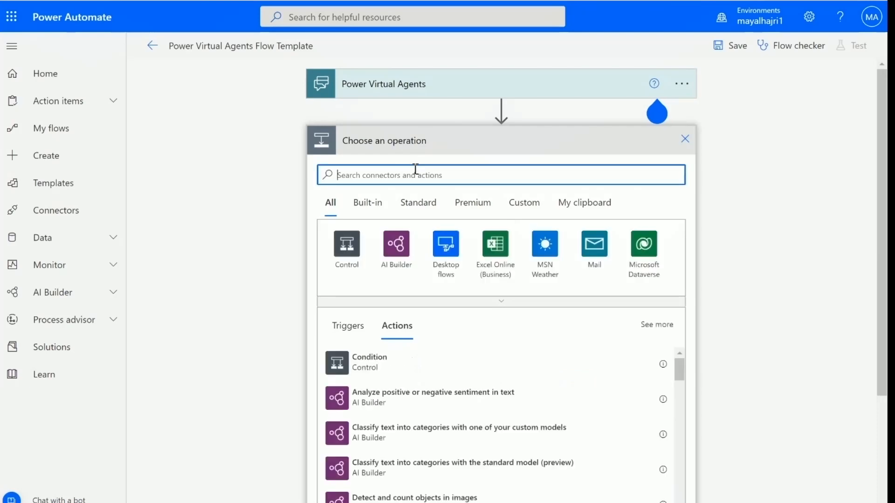
{"action": "left_click", "coordinate": [541, 275]}
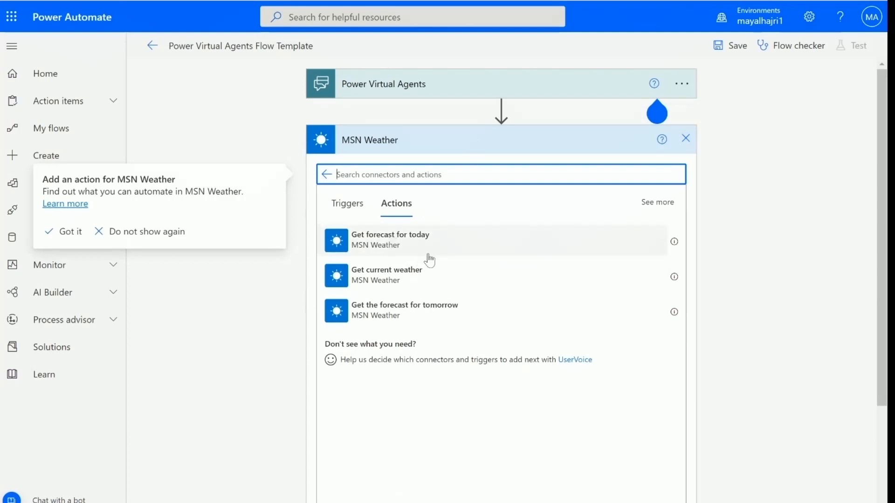
{"action": "left_click", "coordinate": [452, 251]}
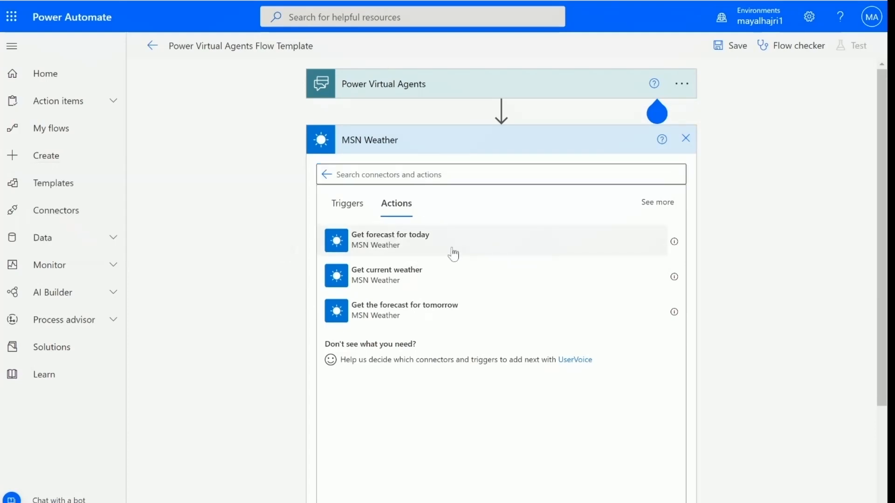
{"action": "left_click", "coordinate": [453, 254]}
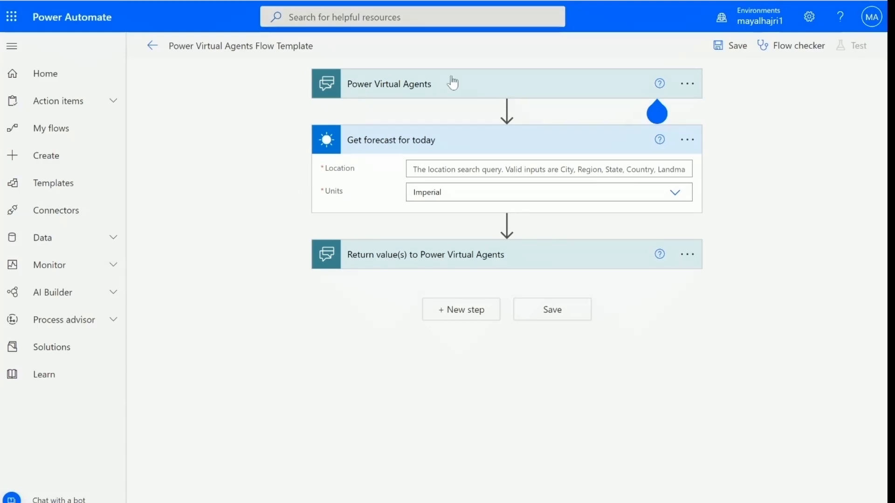
Step: Delete the "Get forecast for today" step from the flow
{"action": "left_click", "coordinate": [451, 84]}
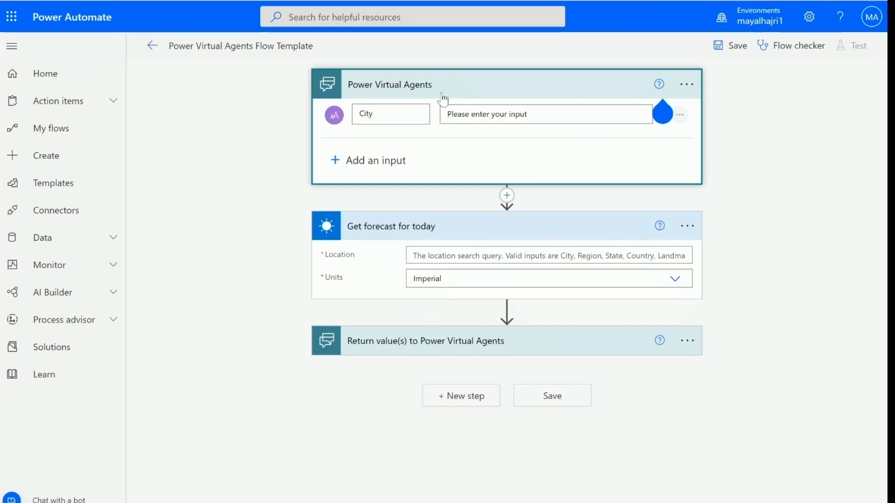
{"action": "left_click", "coordinate": [436, 259]}
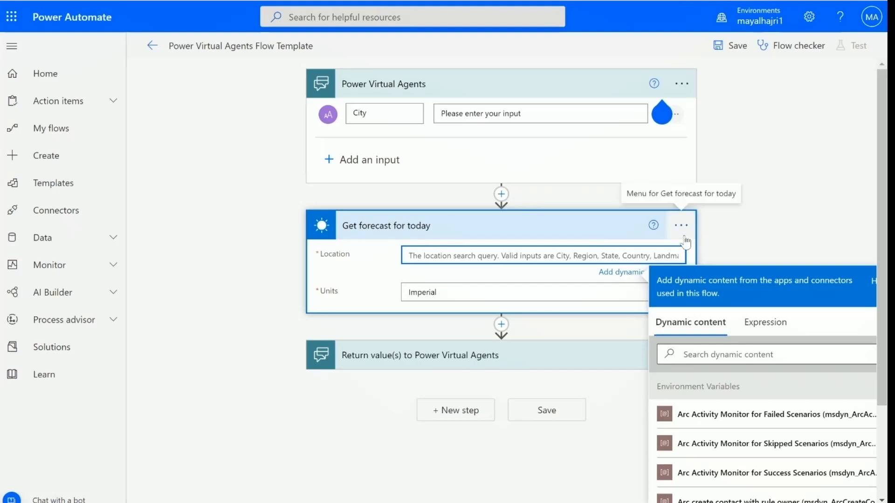
{"action": "left_click", "coordinate": [681, 229]}
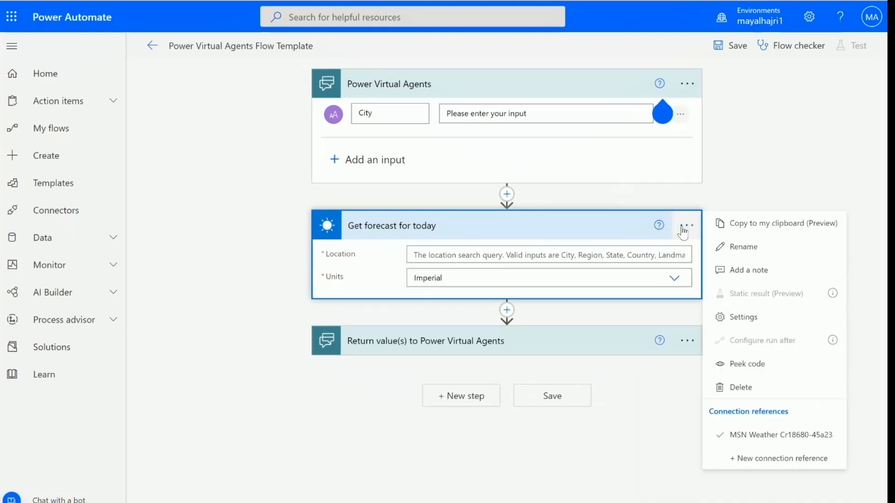
{"action": "left_click", "coordinate": [740, 388]}
{"action": "left_click", "coordinate": [443, 284]}
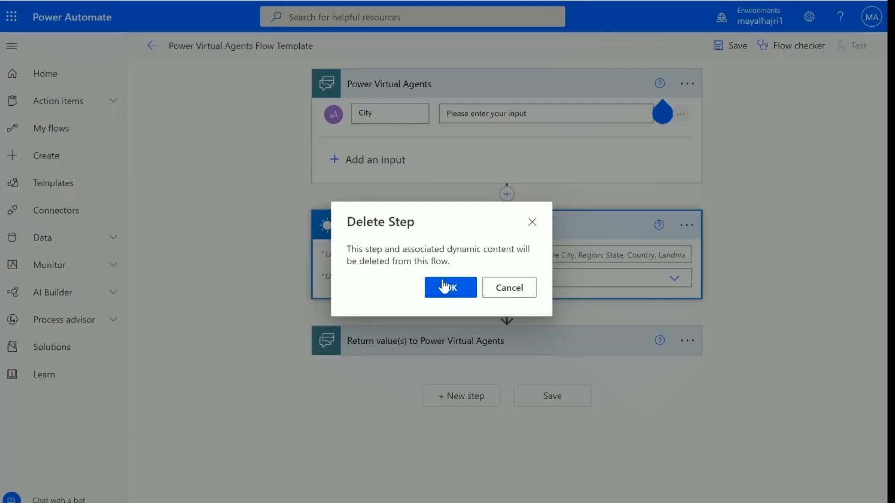
Step: Examine the trigger's City input and the Nice city output in the return values step
{"action": "left_click", "coordinate": [471, 112]}
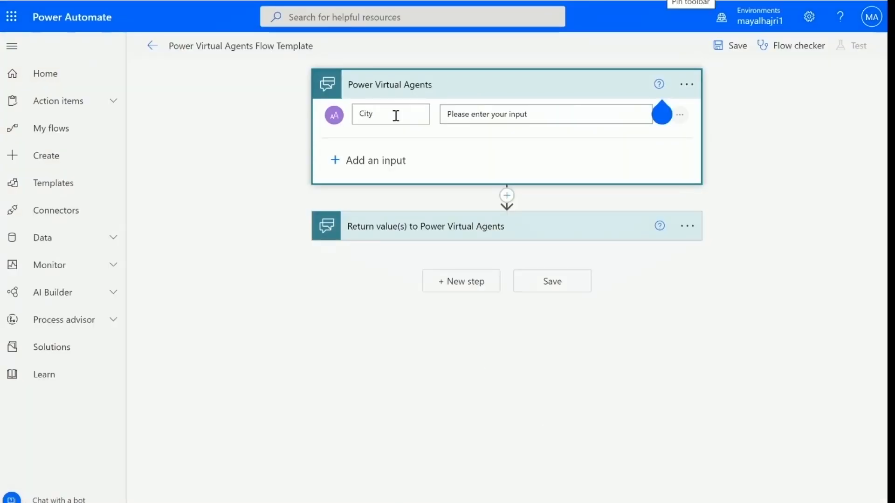
{"action": "left_click_drag", "start_coordinate": [396, 113], "coordinate": [317, 118]}
{"action": "left_click", "coordinate": [505, 196]}
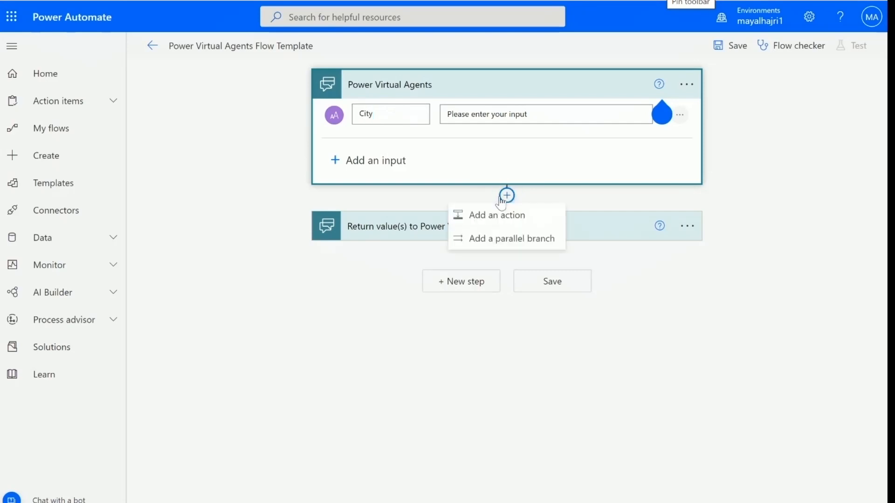
{"action": "left_click", "coordinate": [446, 322]}
{"action": "left_click", "coordinate": [425, 239]}
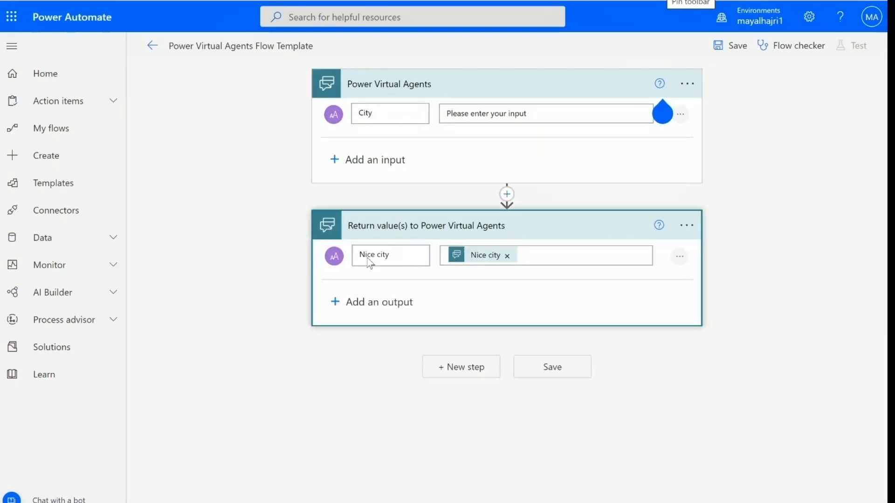
{"action": "left_click_drag", "start_coordinate": [389, 110], "coordinate": [351, 109]}
{"action": "left_click", "coordinate": [506, 112]}
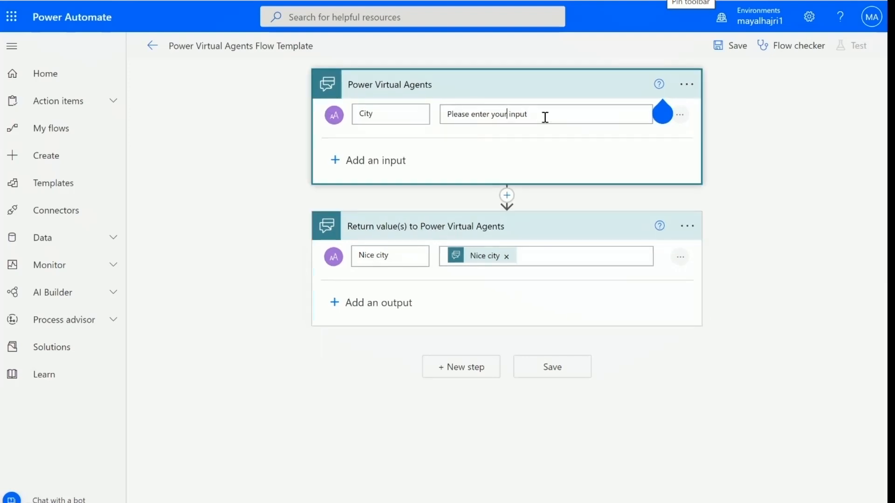
{"action": "left_click_drag", "start_coordinate": [495, 123], "coordinate": [406, 121]}
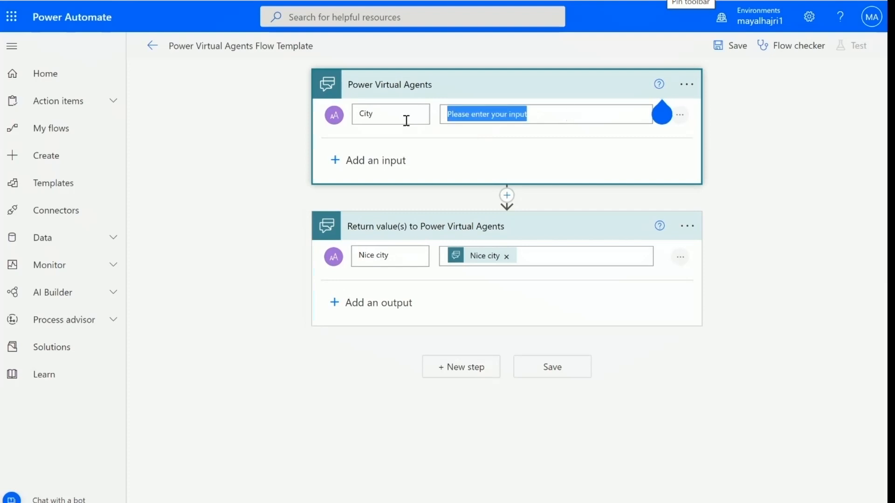
{"action": "left_click", "coordinate": [438, 275]}
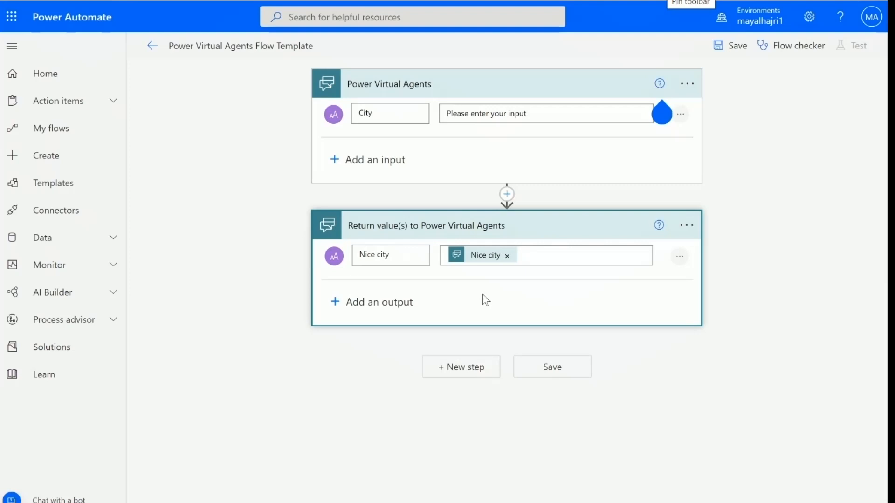
{"action": "left_click", "coordinate": [661, 114]}
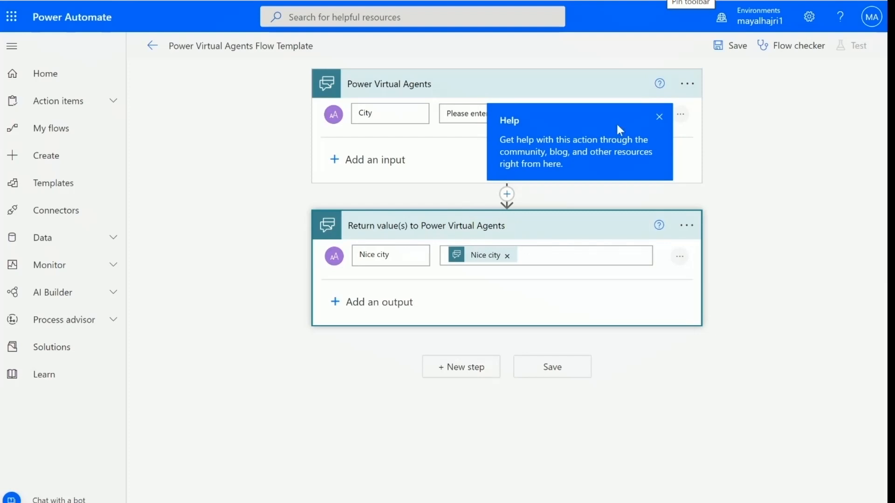
Step: Save the Power Virtual Agents Flow Template flow and stay on its page until saving finishes
{"action": "left_click", "coordinate": [725, 47]}
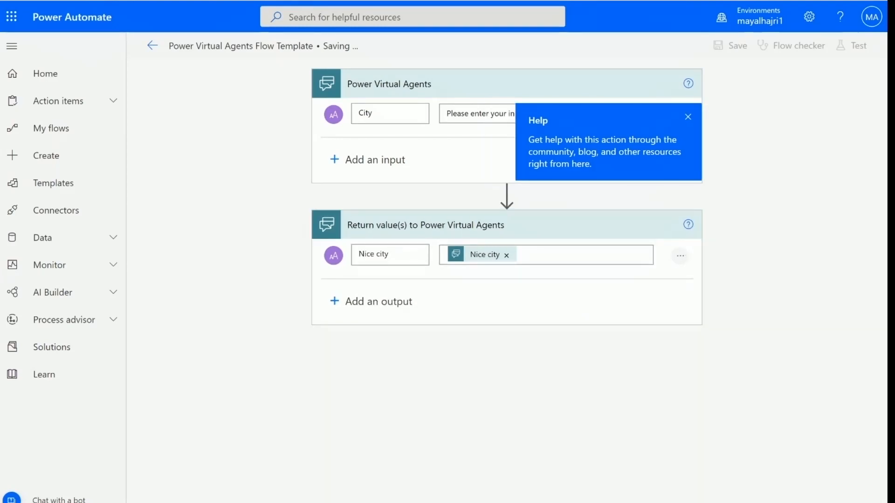
{"action": "left_click", "coordinate": [152, 46]}
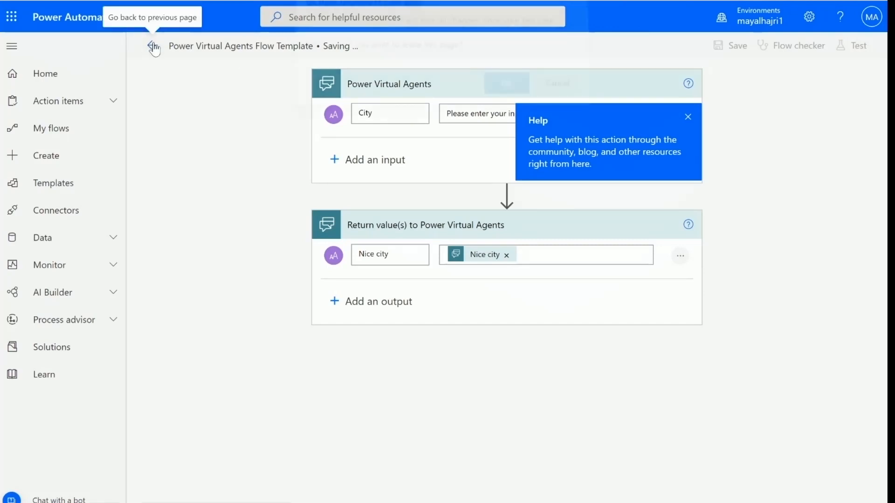
{"action": "left_click", "coordinate": [567, 97]}
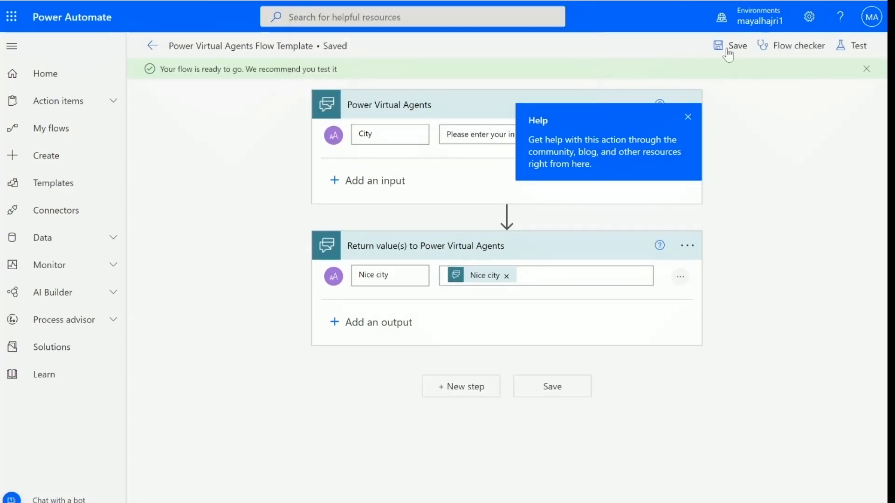
{"action": "left_click_drag", "start_coordinate": [363, 70], "coordinate": [156, 70]}
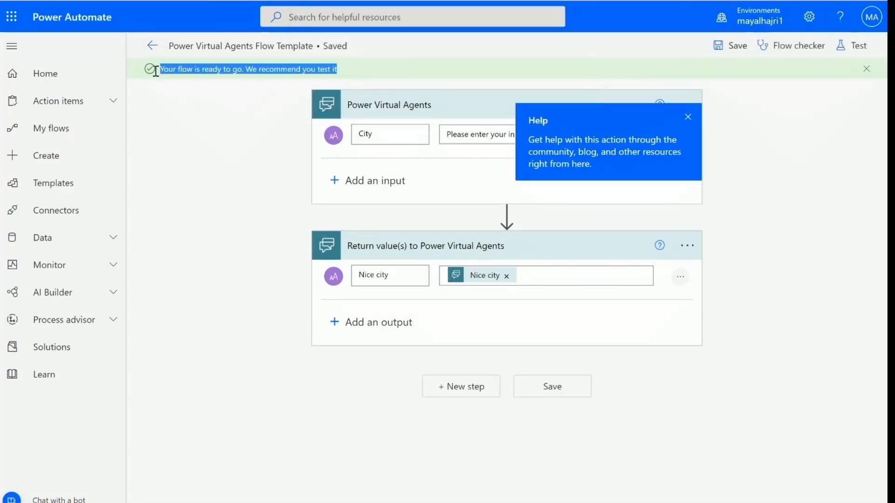
{"action": "left_click", "coordinate": [256, 115]}
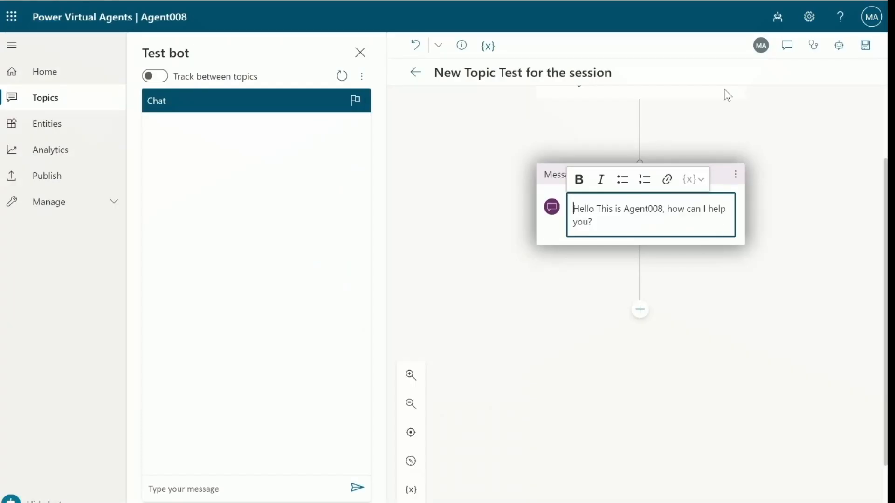
Step: Save the topic in Power Virtual Agents and list the actions that can be called below the greeting message
{"action": "left_click", "coordinate": [865, 47]}
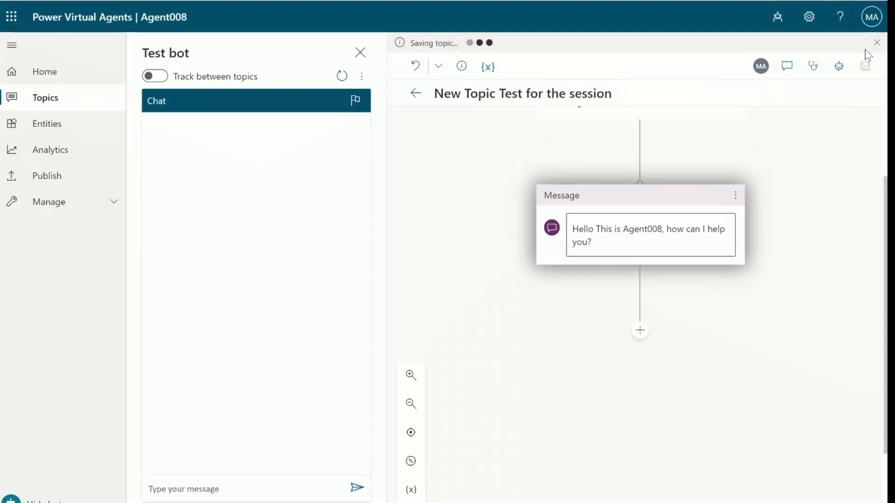
{"action": "left_click", "coordinate": [640, 331]}
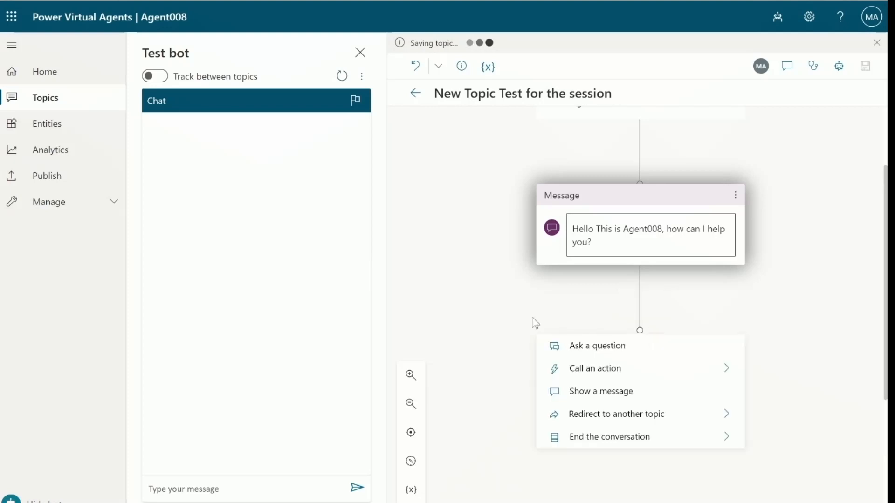
{"action": "left_click", "coordinate": [488, 68]}
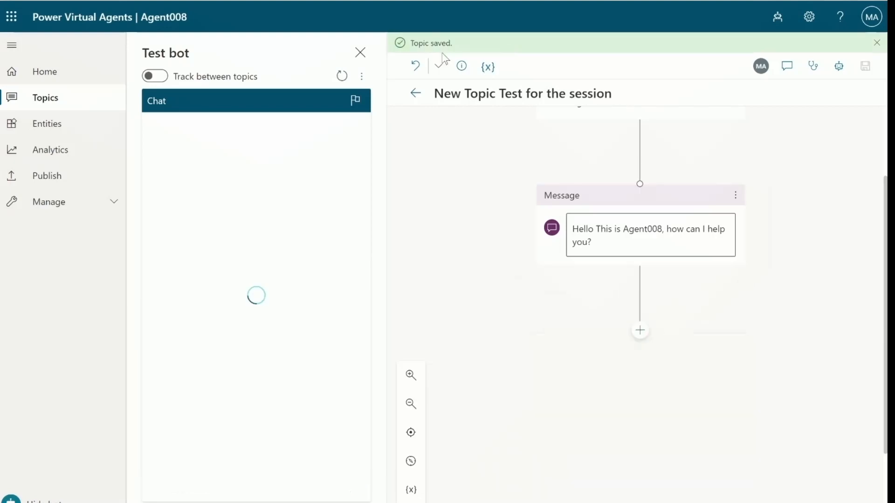
{"action": "left_click", "coordinate": [642, 332]}
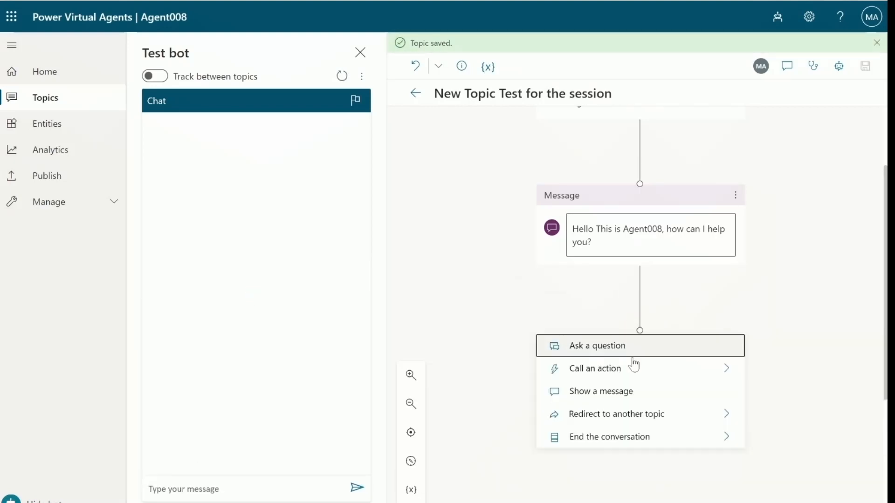
{"action": "mouse_move", "coordinate": [633, 369]}
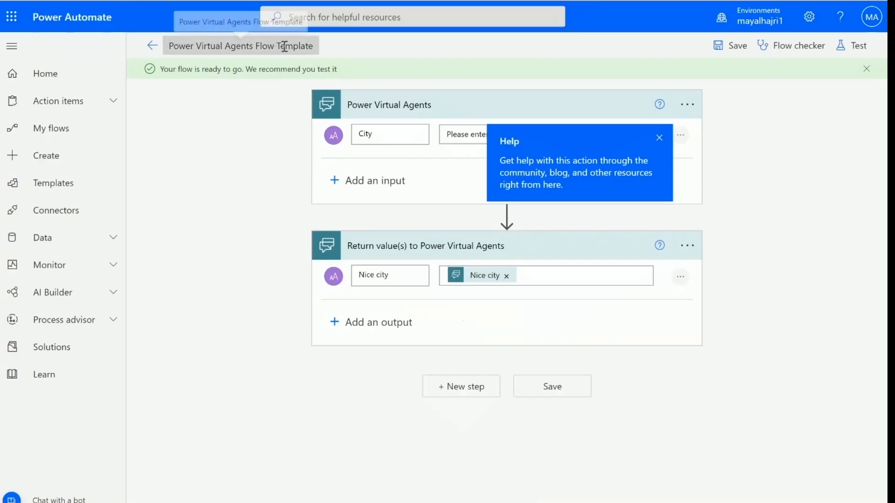
Step: Switch back to Power Automate, rename the flow as "New Flow Test" and save it
{"action": "left_click", "coordinate": [284, 45]}
{"action": "triple_click", "coordinate": [284, 46]}
{"action": "type", "text": "New"}
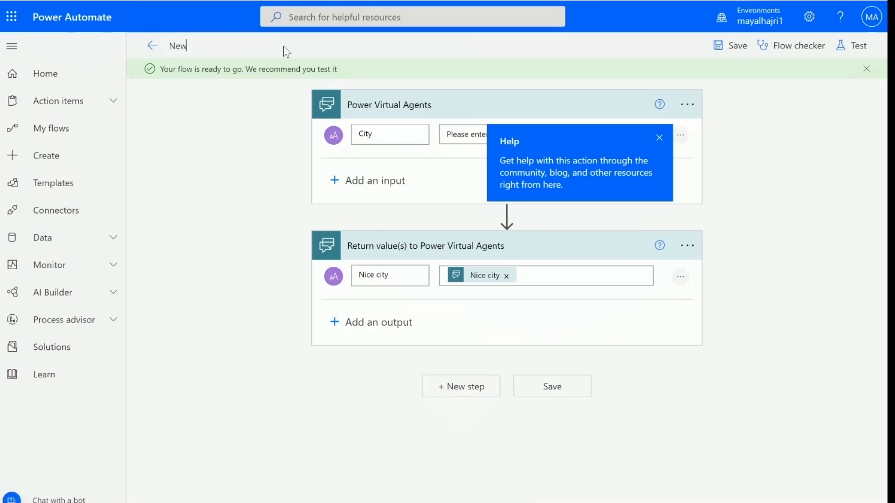
{"action": "type", "text": " Flow Test"}
{"action": "left_click", "coordinate": [732, 46]}
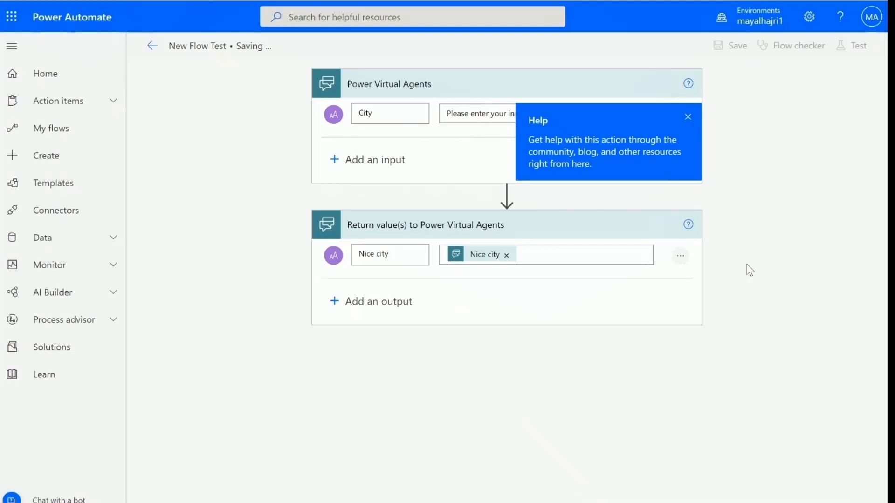
Step: Return to the topic in Power Virtual Agents and add an action calling New Flow Test below the greeting message
{"action": "left_click", "coordinate": [466, 1]}
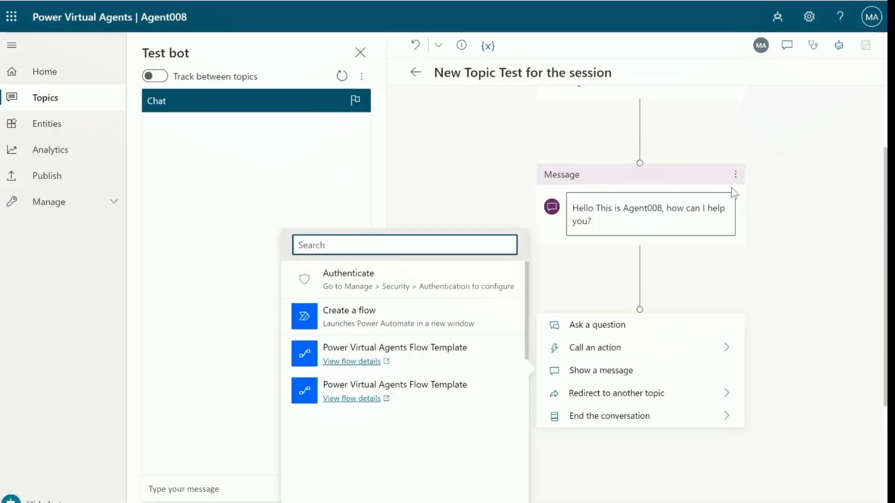
{"action": "left_click", "coordinate": [814, 116]}
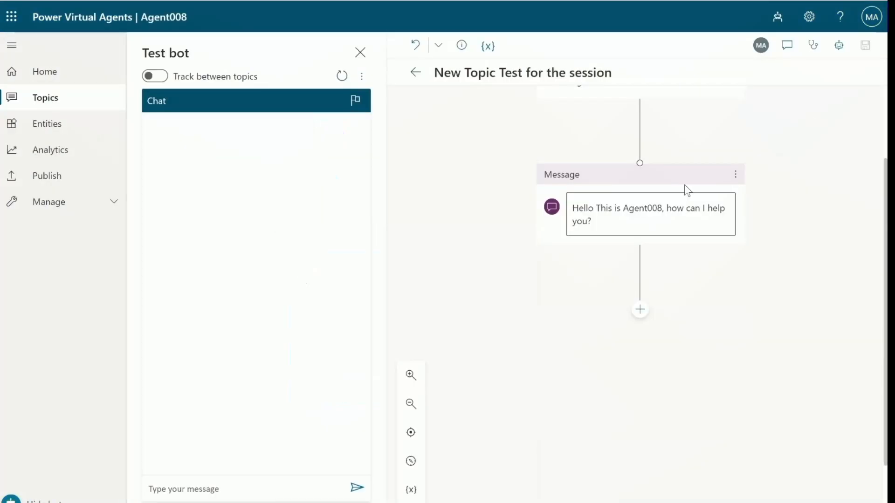
{"action": "left_click", "coordinate": [641, 310]}
{"action": "mouse_move", "coordinate": [692, 360]}
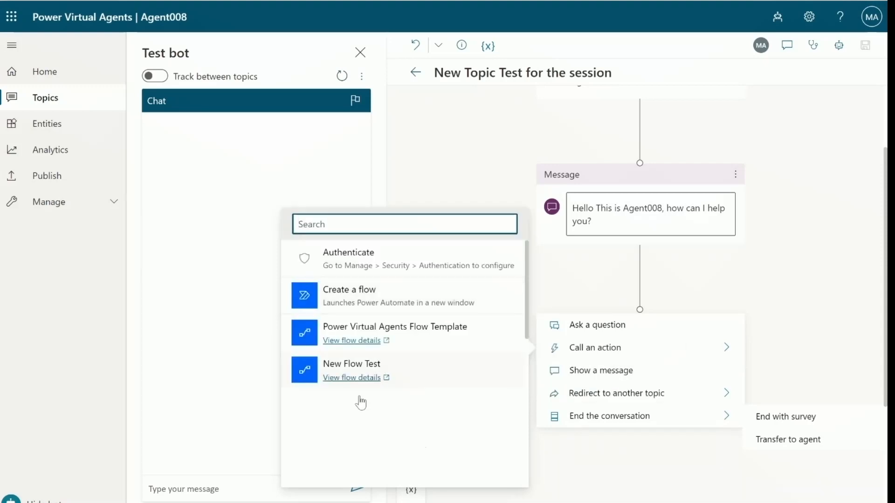
{"action": "left_click", "coordinate": [351, 378]}
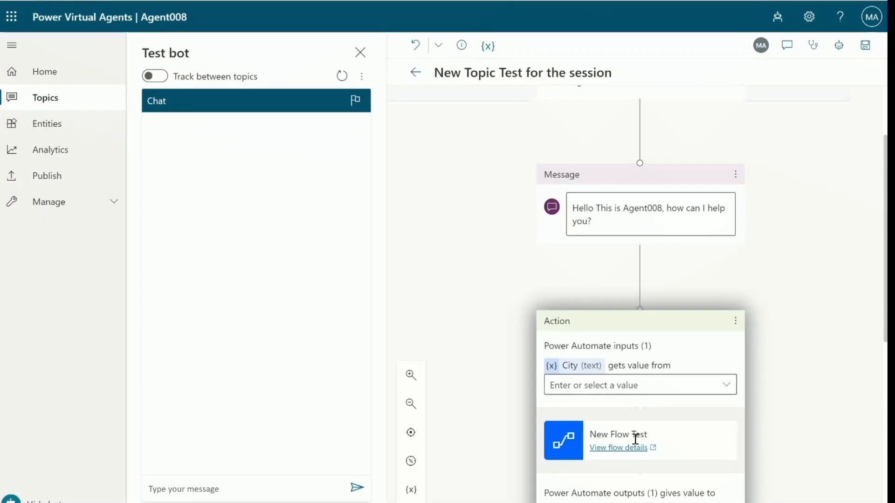
{"action": "scroll", "coordinate": [753, 366], "scroll_direction": "down", "scroll_amount": 3}
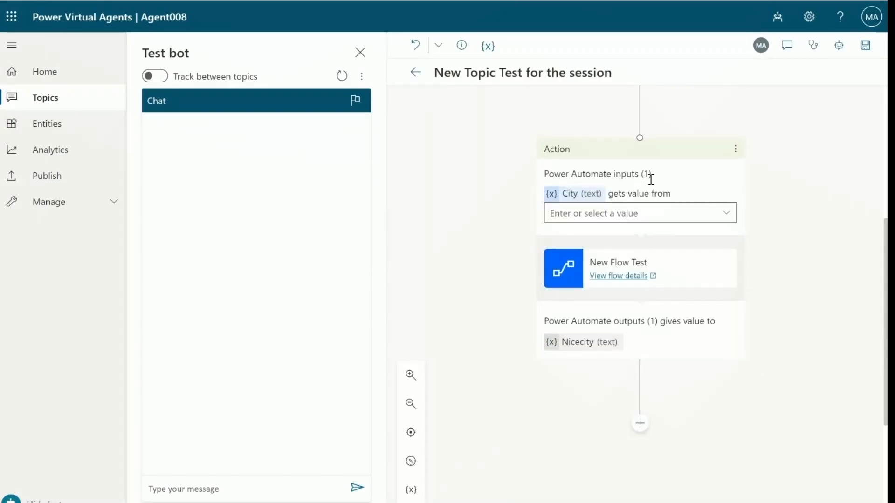
Step: Check the New Flow Test action's City input and Nicecity output, and delete the action from the topic
{"action": "left_click", "coordinate": [609, 213]}
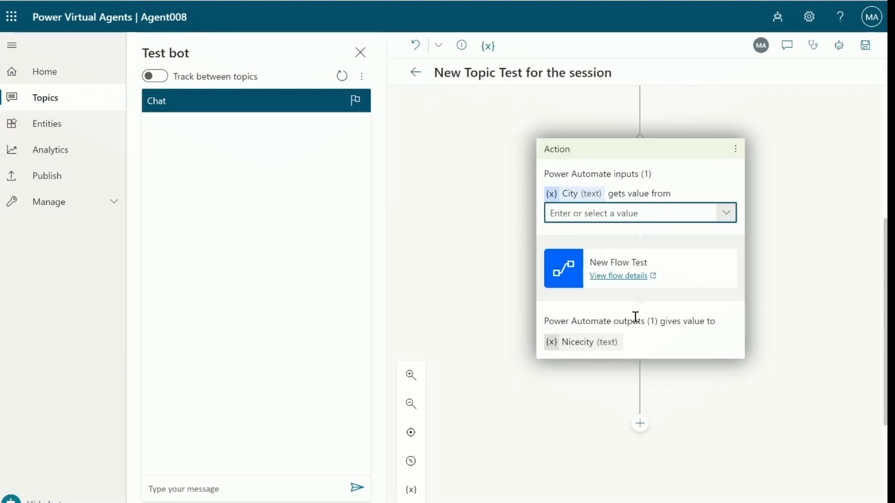
{"action": "left_click_drag", "start_coordinate": [704, 328], "coordinate": [680, 341]}
{"action": "left_click", "coordinate": [682, 341]}
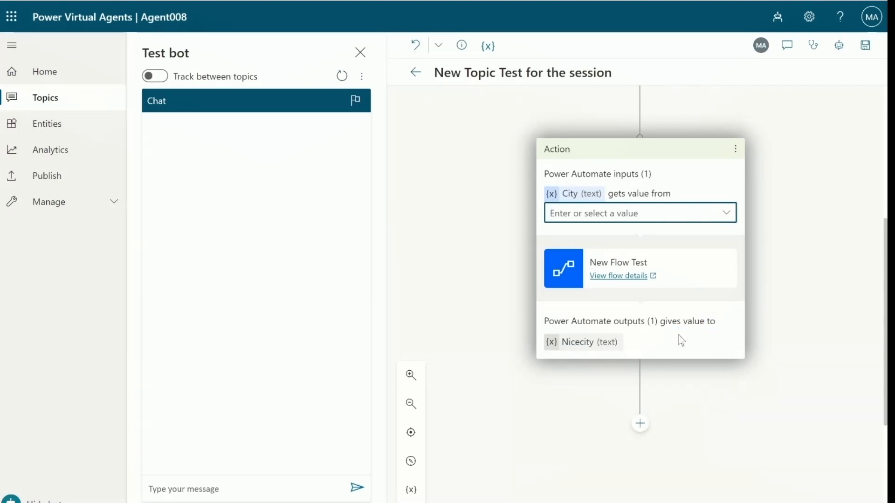
{"action": "scroll", "coordinate": [642, 349], "scroll_direction": "up", "scroll_amount": 3}
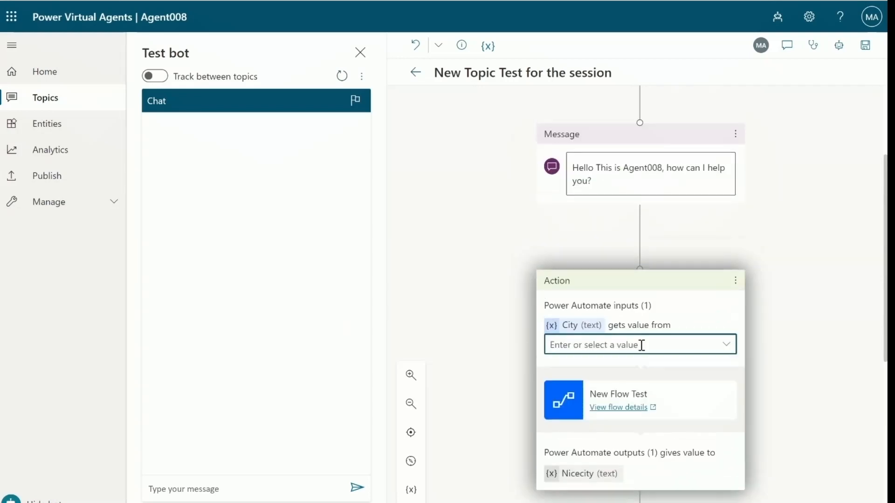
{"action": "left_click", "coordinate": [736, 280]}
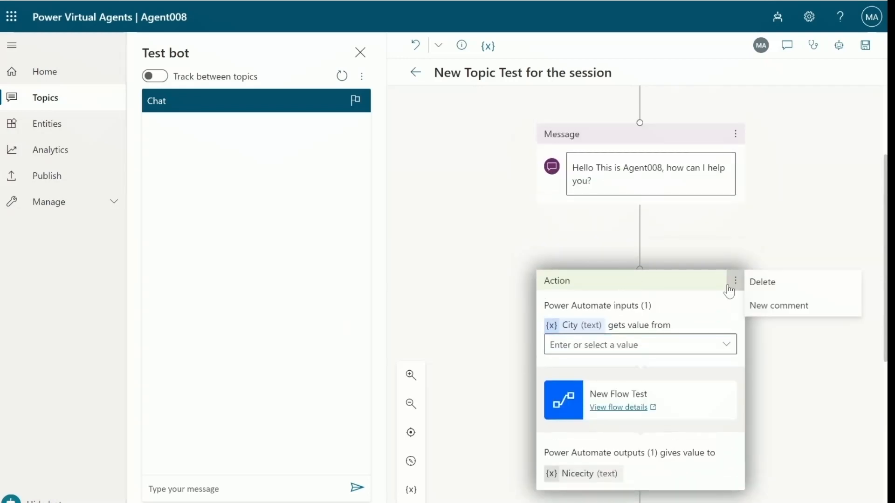
{"action": "left_click", "coordinate": [765, 281]}
Step: Add an action calling the Power Virtual Agents Flow Template flow below the greeting message
{"action": "left_click", "coordinate": [647, 279]}
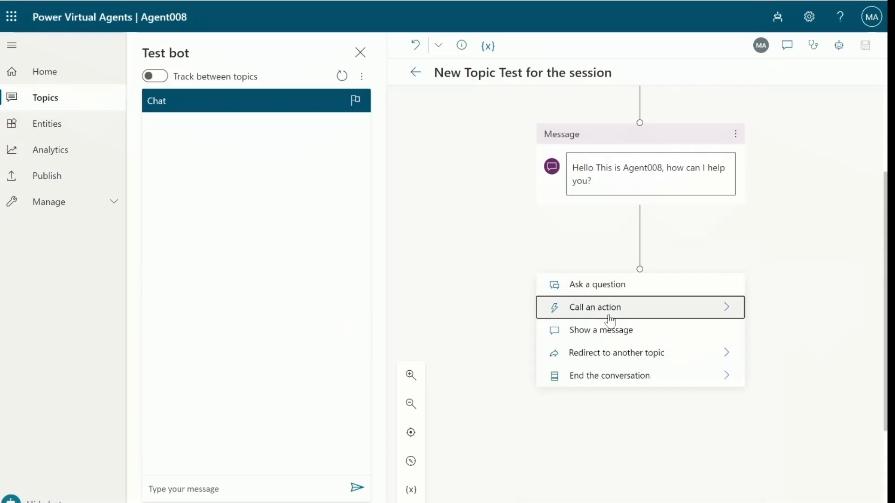
{"action": "left_click", "coordinate": [615, 314]}
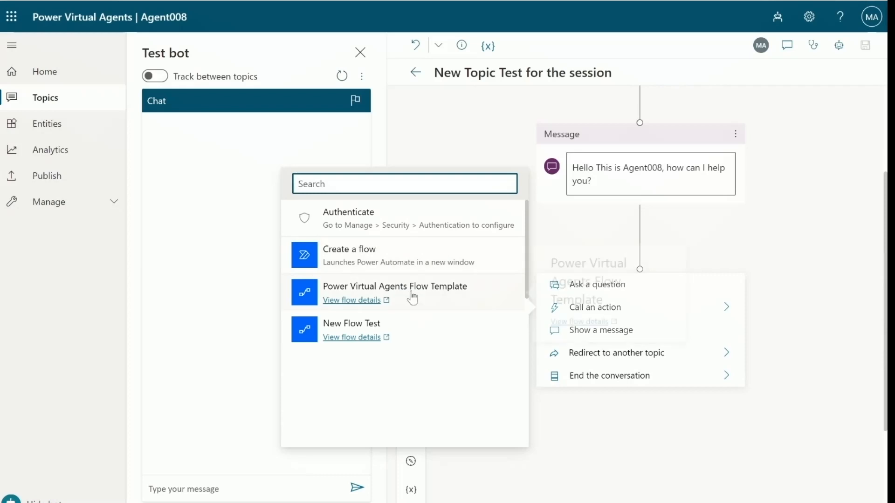
{"action": "left_click", "coordinate": [412, 294]}
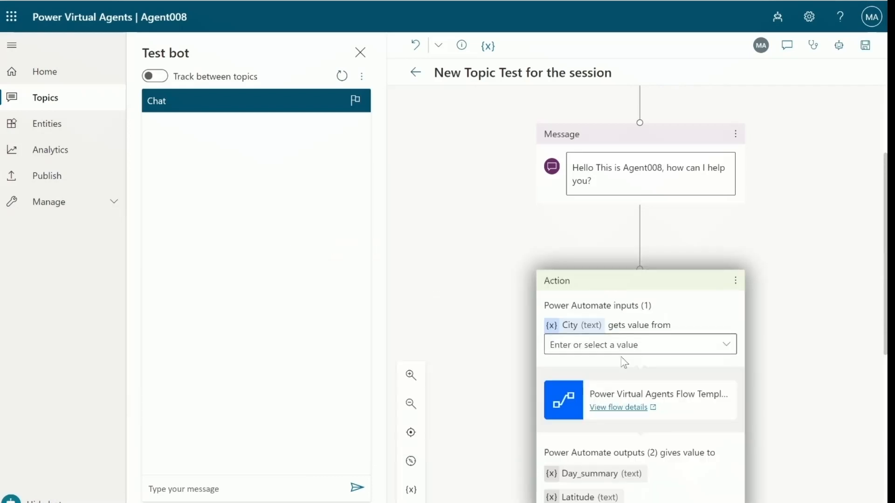
Step: Try to set the source value of the flow action's City input to "City"
{"action": "scroll", "coordinate": [625, 362], "scroll_direction": "down", "scroll_amount": 1}
{"action": "left_click", "coordinate": [729, 292]}
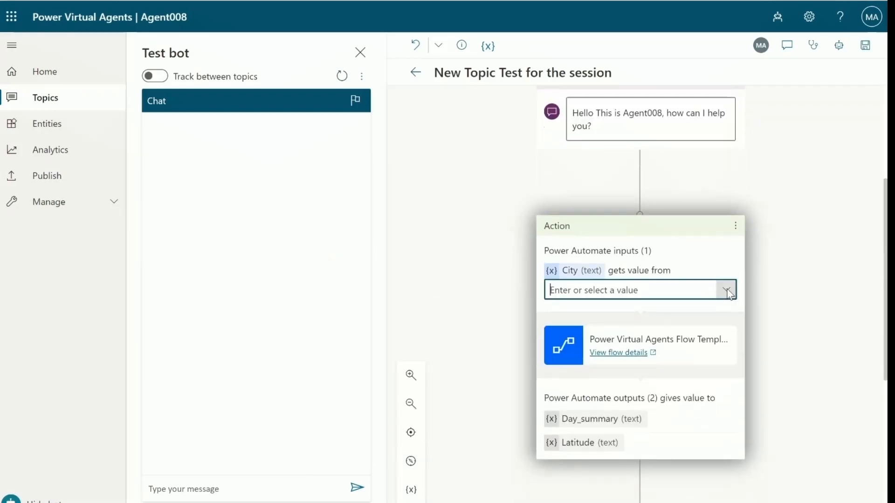
{"action": "type", "text": "c"}
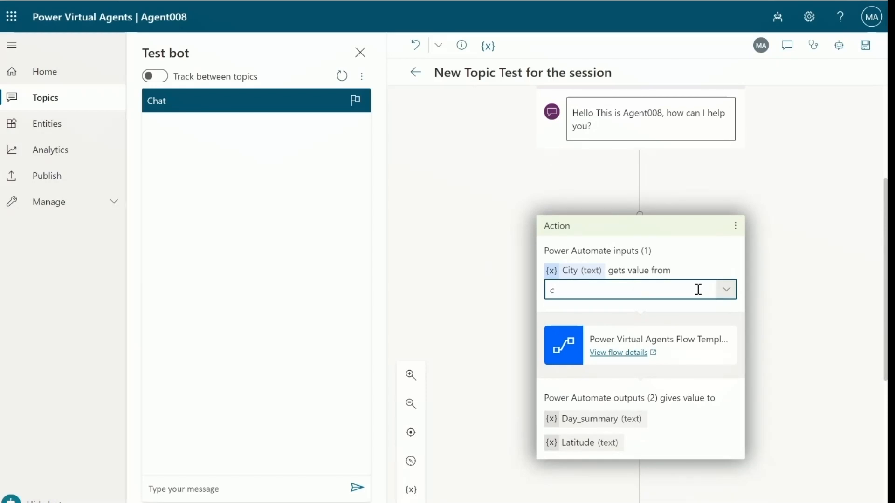
{"action": "key", "text": "BackSpace"}
{"action": "type", "text": "City"}
{"action": "left_click", "coordinate": [750, 285]}
{"action": "left_click", "coordinate": [660, 285]}
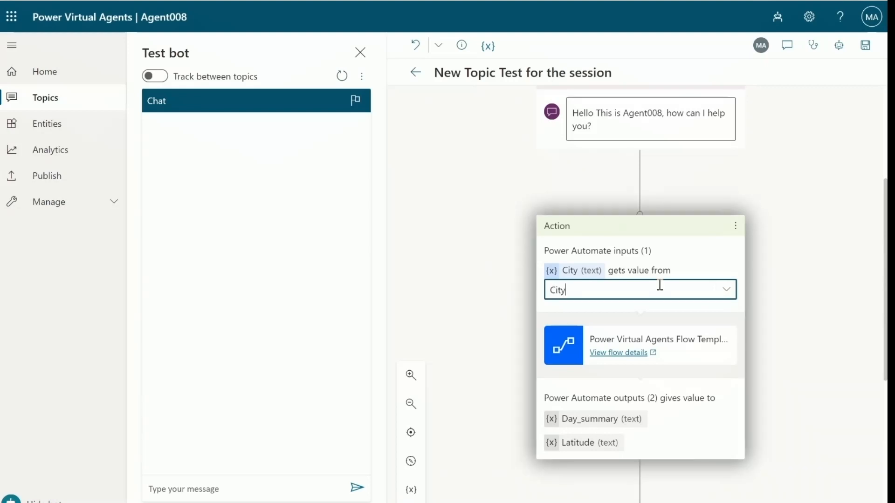
{"action": "key", "text": "BackSpace"}
{"action": "key", "text": "BackSpace"}
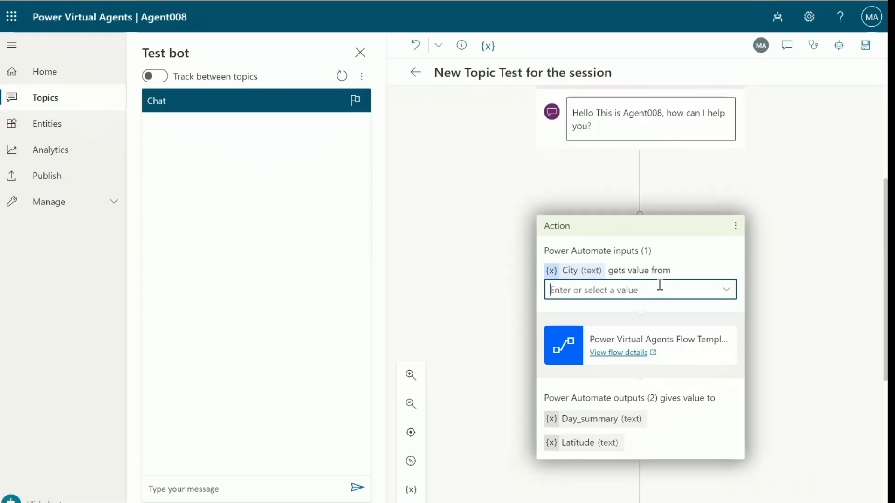
Step: Save the topic and locate the error listed in the topic checker on the canvas
{"action": "left_click", "coordinate": [864, 45]}
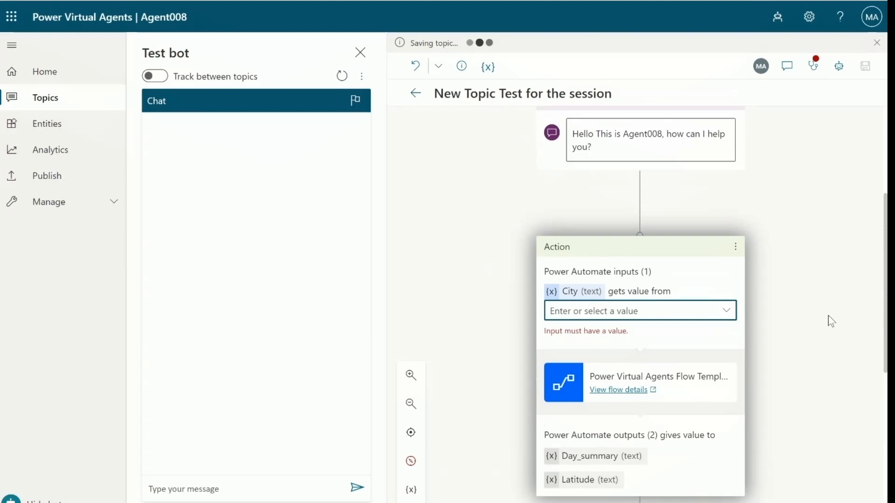
{"action": "left_click", "coordinate": [729, 314]}
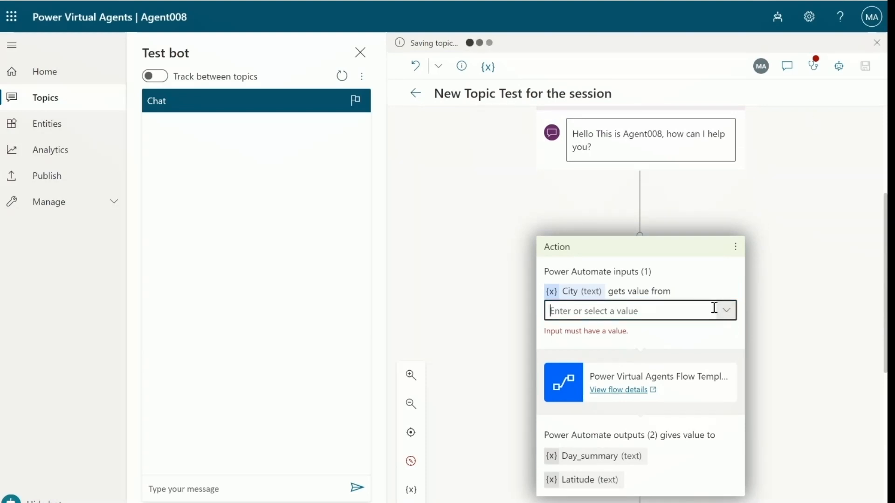
{"action": "scroll", "coordinate": [647, 267], "scroll_direction": "down", "scroll_amount": 2}
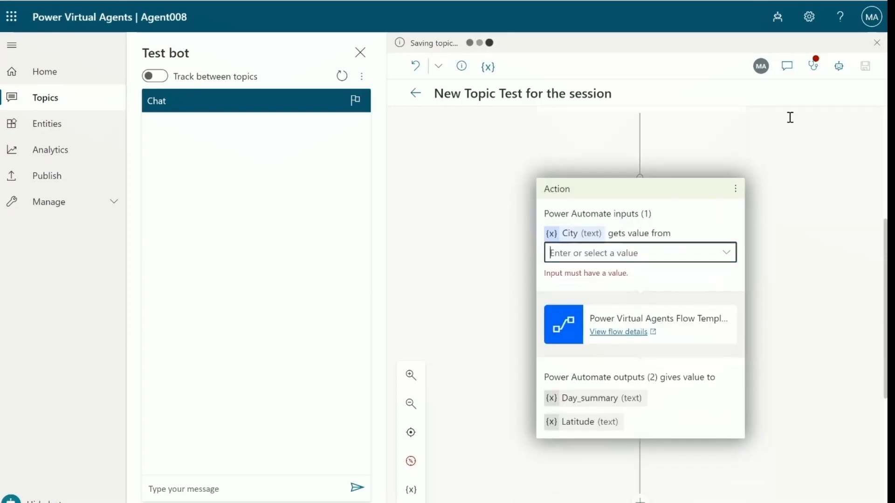
{"action": "left_click", "coordinate": [814, 69]}
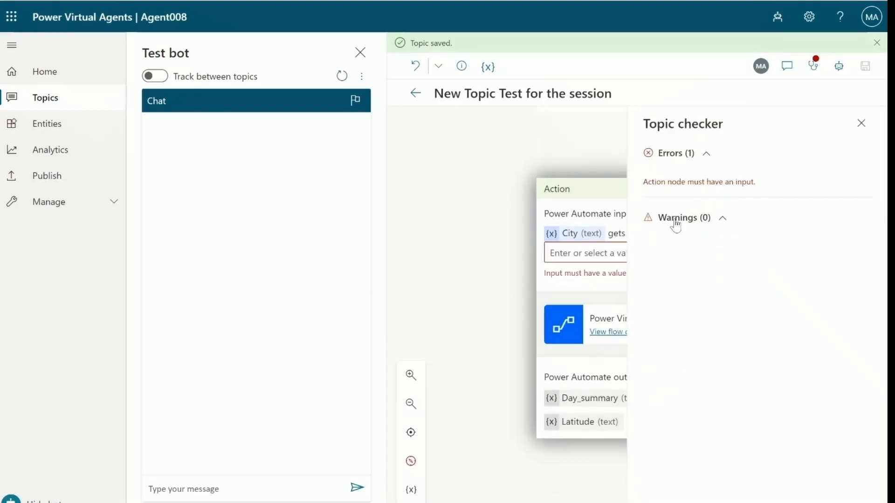
{"action": "left_click", "coordinate": [695, 183]}
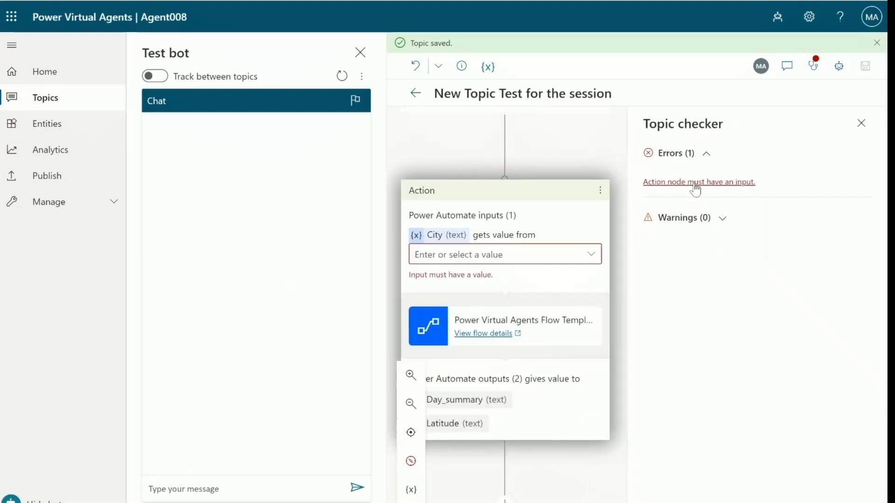
{"action": "left_click", "coordinate": [861, 123]}
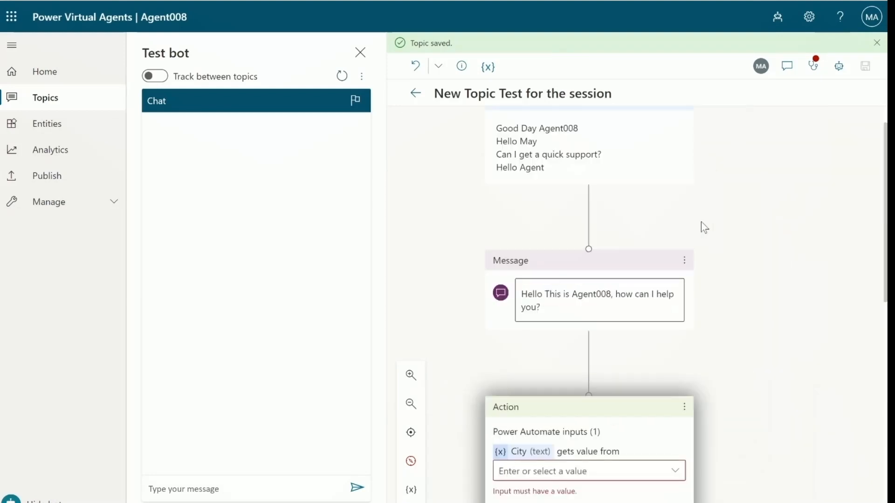
{"action": "left_click", "coordinate": [647, 297]}
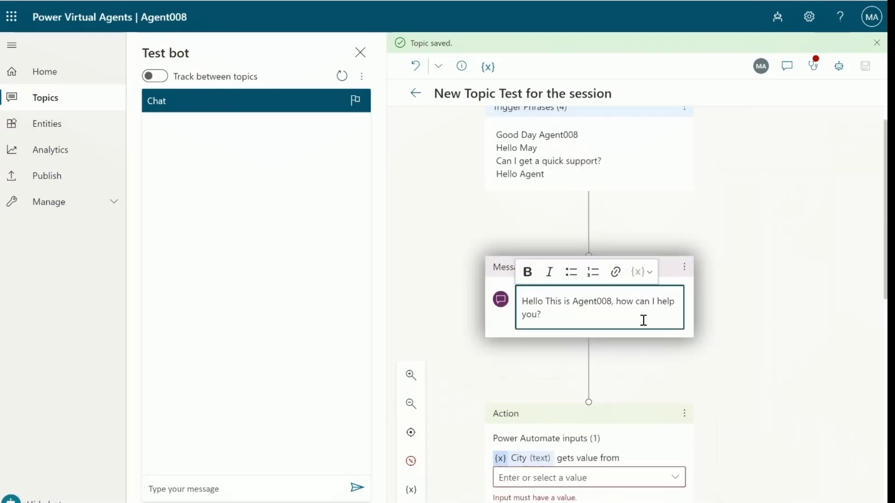
{"action": "left_click", "coordinate": [588, 404]}
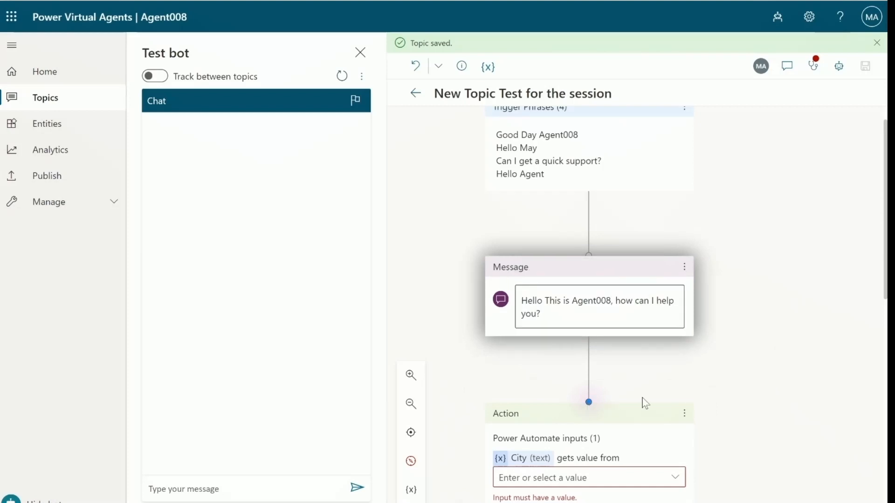
{"action": "scroll", "coordinate": [643, 402], "scroll_direction": "down", "scroll_amount": 1}
{"action": "scroll", "coordinate": [643, 402], "scroll_direction": "up", "scroll_amount": 1}
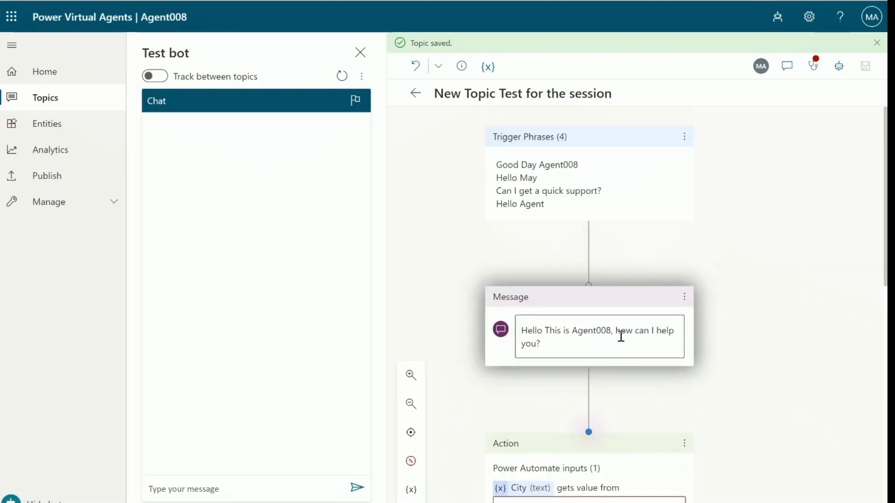
{"action": "left_click", "coordinate": [590, 243]}
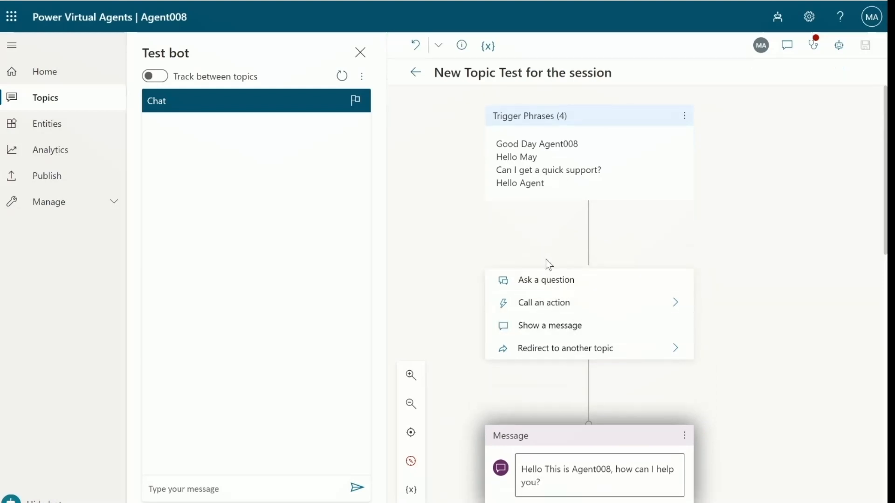
{"action": "left_click", "coordinate": [665, 306]}
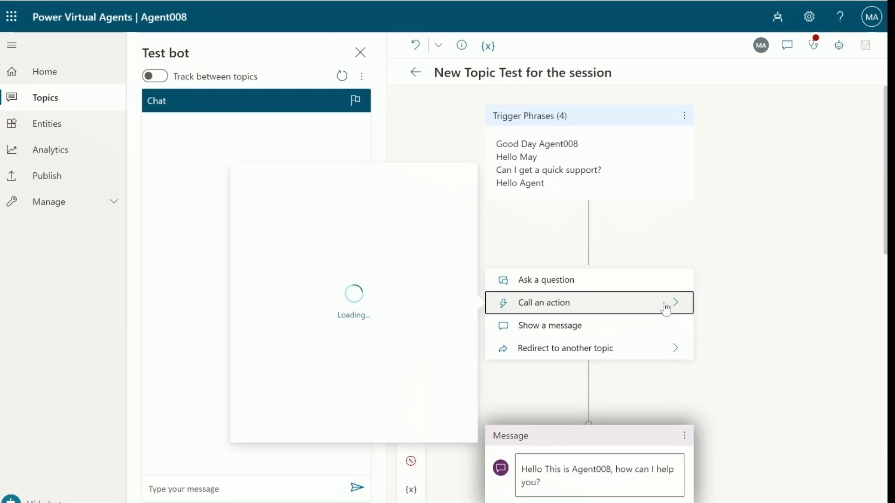
{"action": "left_click", "coordinate": [753, 220]}
{"action": "scroll", "coordinate": [753, 220], "scroll_direction": "down", "scroll_amount": 5}
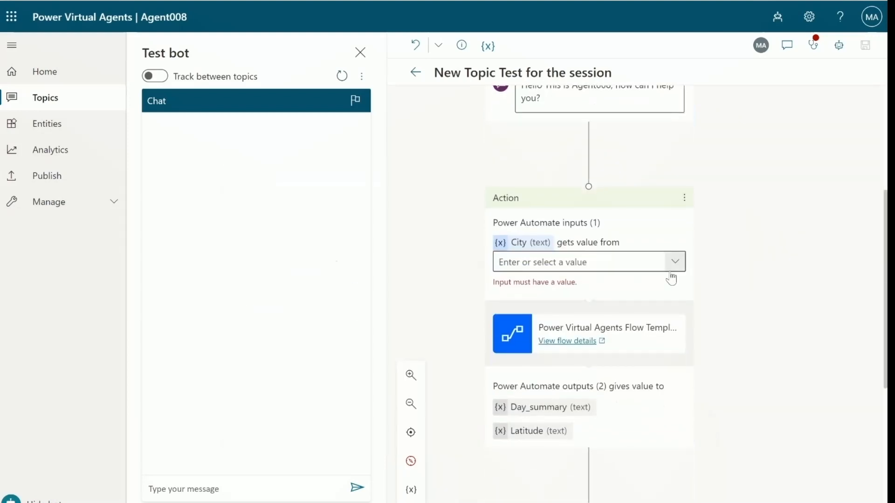
{"action": "left_click", "coordinate": [671, 269]}
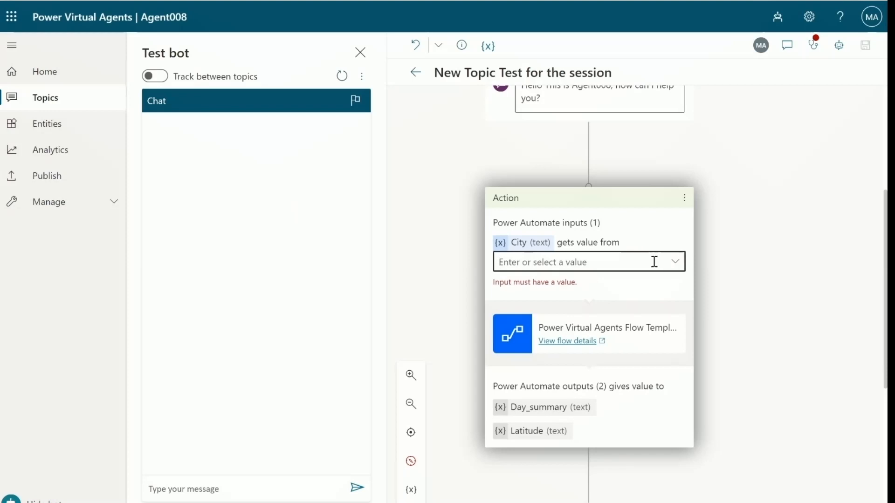
{"action": "scroll", "coordinate": [654, 262], "scroll_direction": "down", "scroll_amount": 3}
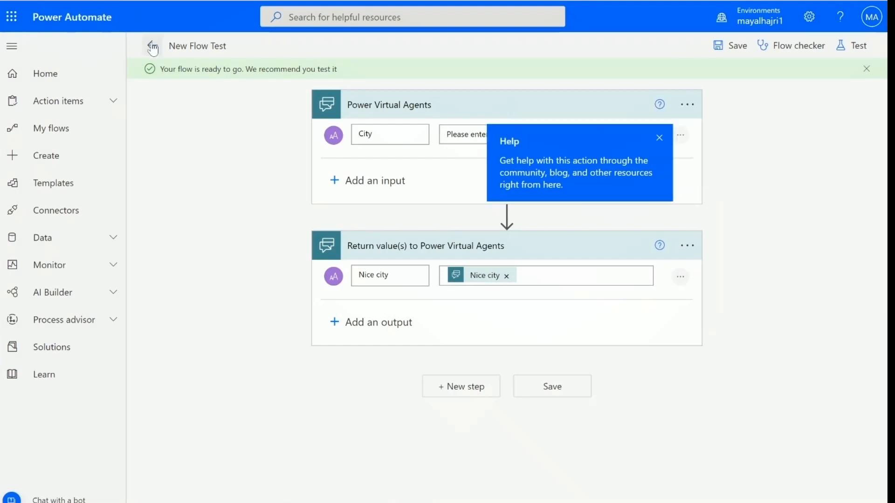
Step: Switch to Power Automate and look for the created flow in the cloud, desktop and shared flow lists and the home page
{"action": "left_click", "coordinate": [152, 47]}
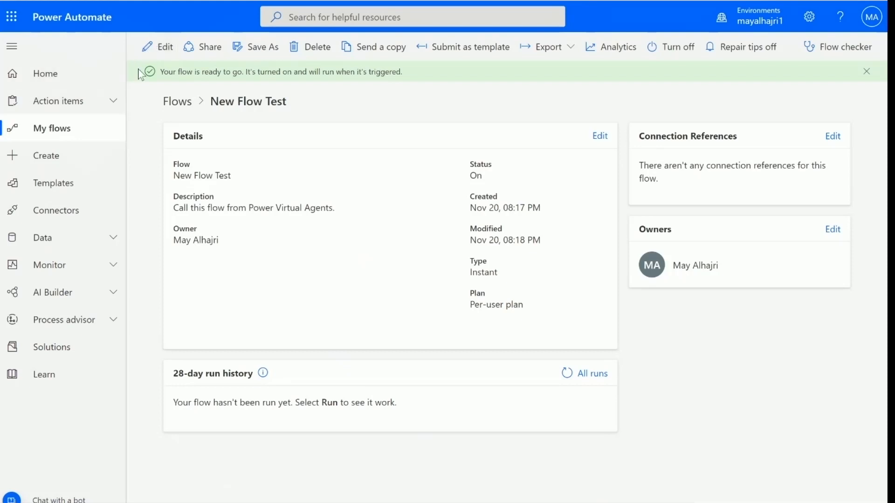
{"action": "left_click", "coordinate": [52, 129]}
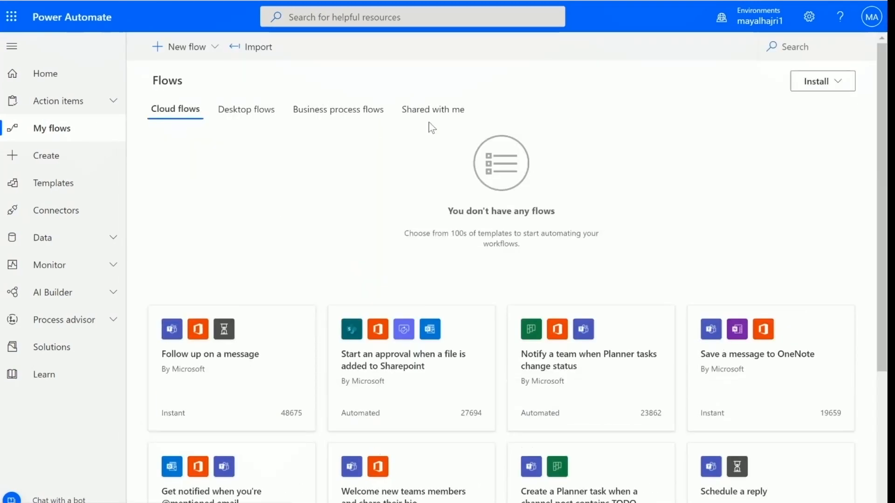
{"action": "left_click", "coordinate": [242, 114]}
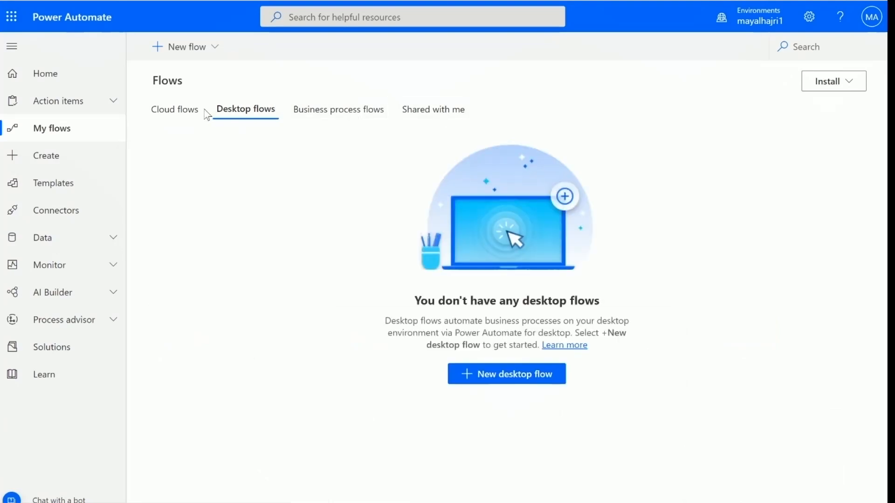
{"action": "left_click", "coordinate": [183, 111]}
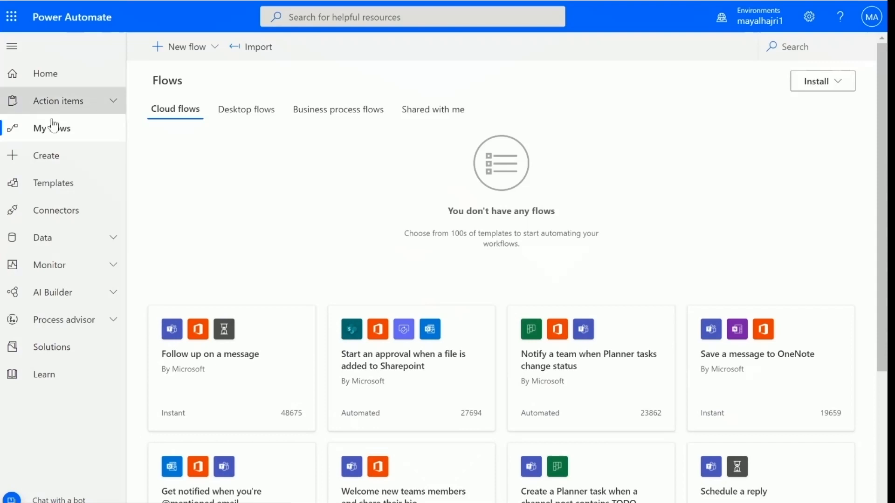
{"action": "left_click", "coordinate": [60, 96]}
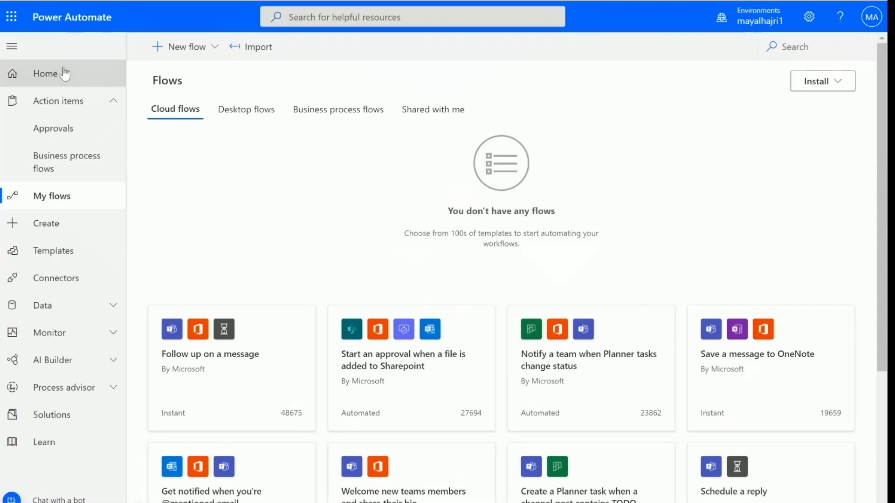
{"action": "left_click", "coordinate": [64, 73]}
{"action": "scroll", "coordinate": [354, 265], "scroll_direction": "down", "scroll_amount": 3}
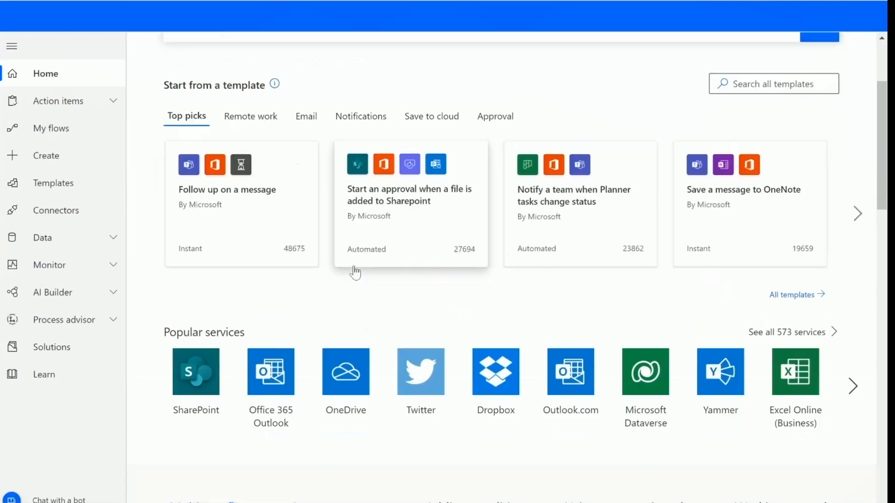
{"action": "scroll", "coordinate": [356, 273], "scroll_direction": "down", "scroll_amount": 15}
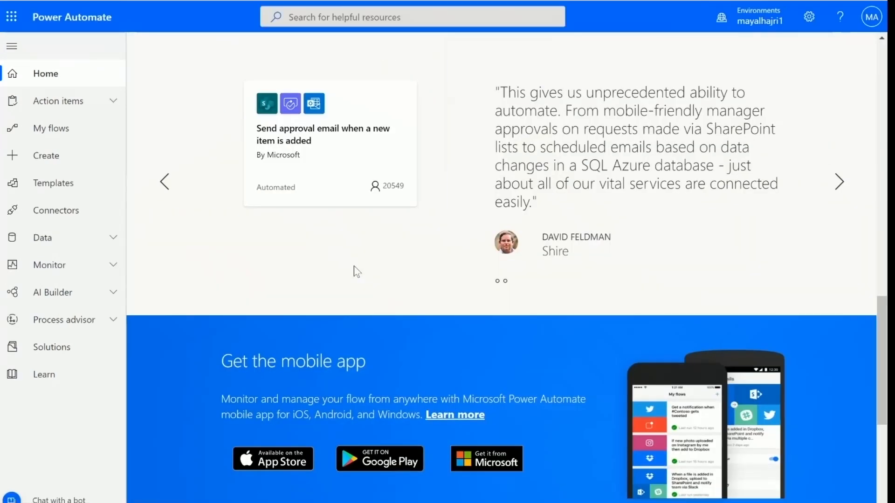
{"action": "scroll", "coordinate": [357, 272], "scroll_direction": "down", "scroll_amount": 5}
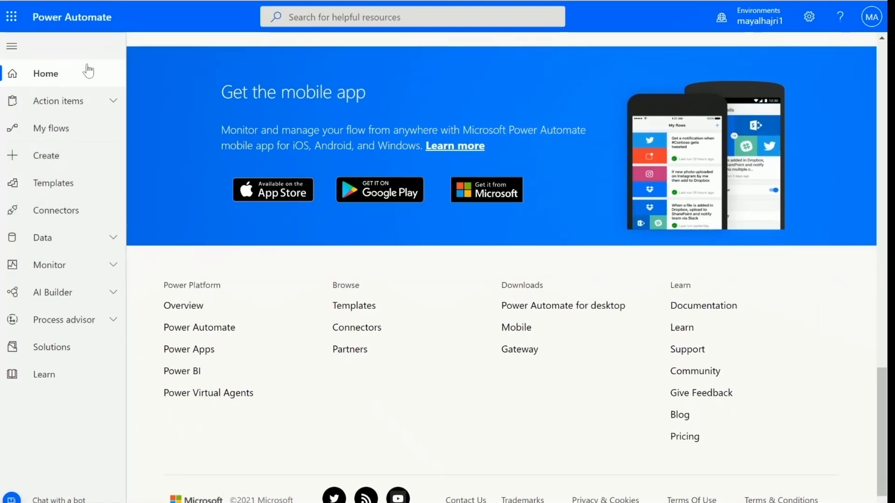
{"action": "left_click", "coordinate": [88, 130]}
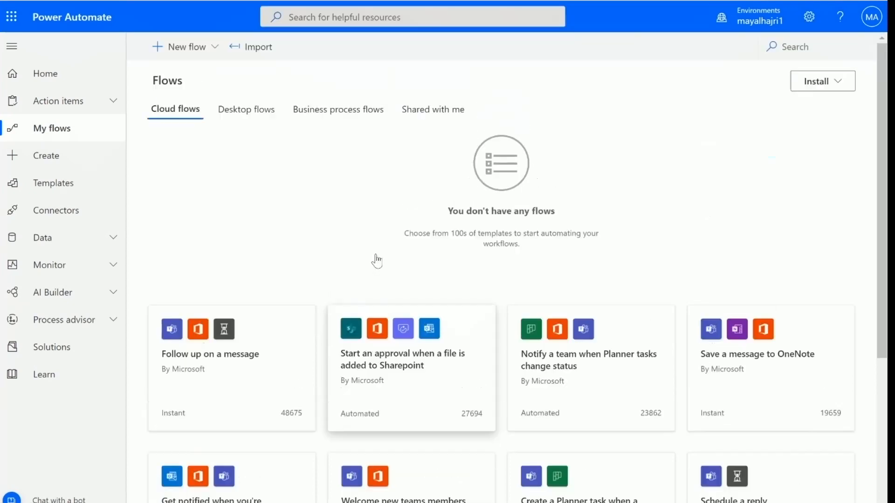
{"action": "left_click", "coordinate": [456, 109]}
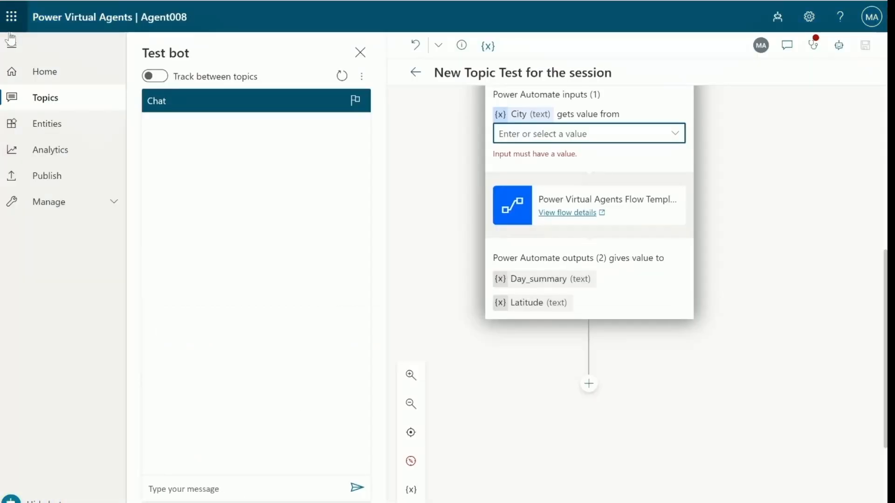
Step: Switch back to Power Virtual Agents and open the Test1 topic in the authoring canvas
{"action": "left_click", "coordinate": [48, 100]}
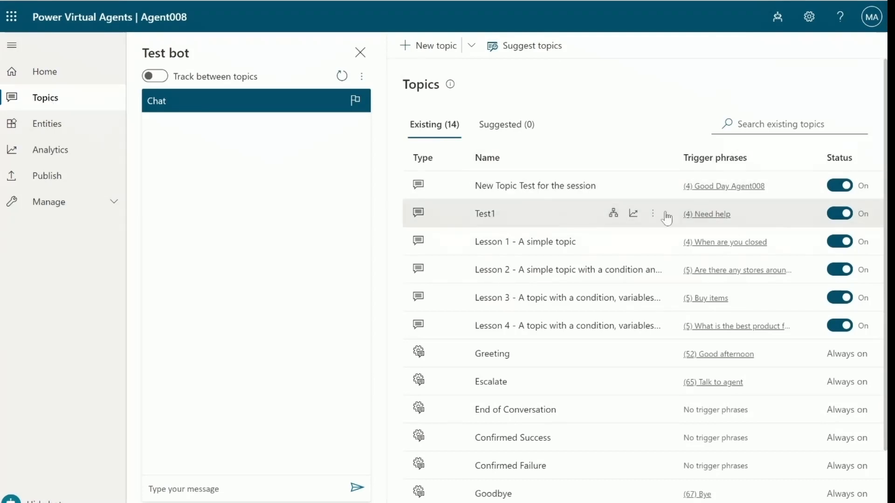
{"action": "left_click", "coordinate": [485, 216]}
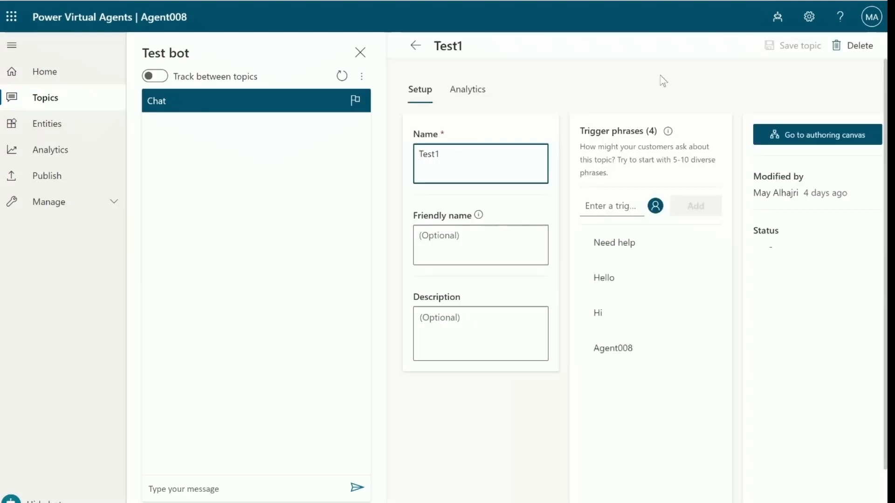
{"action": "left_click", "coordinate": [844, 136]}
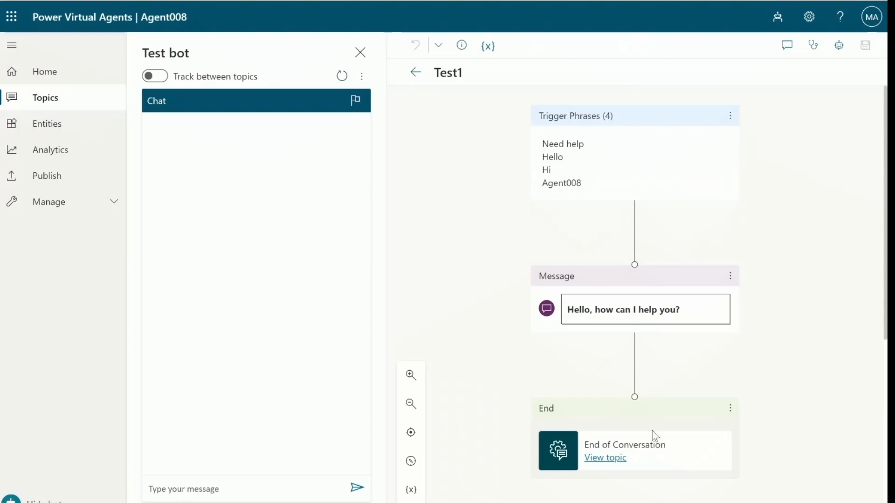
Step: Add an action calling the Power Virtual Agents Flow Template flow between the "Hello, how can I help you?" message and the end node
{"action": "left_click", "coordinate": [634, 355]}
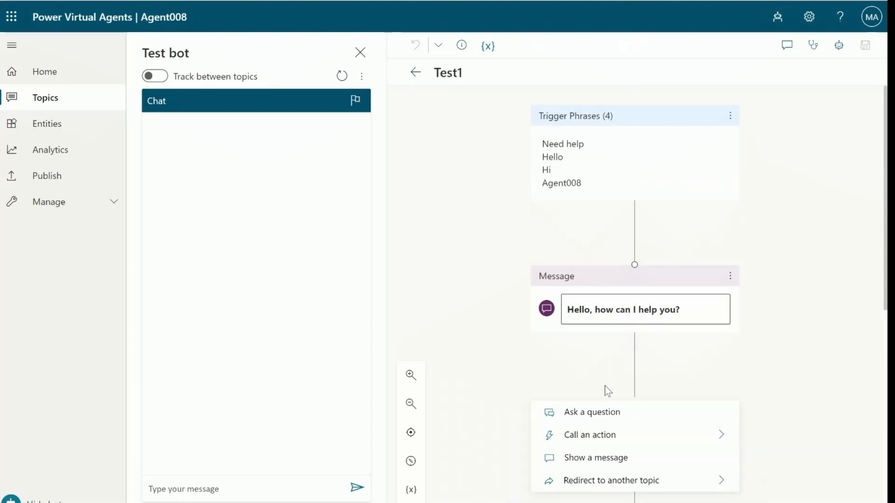
{"action": "scroll", "coordinate": [606, 389], "scroll_direction": "down", "scroll_amount": 2}
{"action": "mouse_move", "coordinate": [671, 322]}
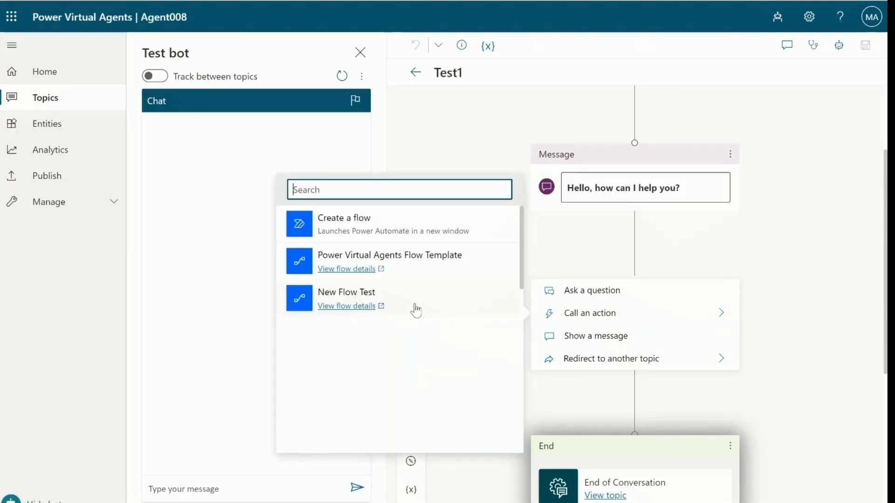
{"action": "left_click", "coordinate": [423, 256]}
{"action": "scroll", "coordinate": [626, 416], "scroll_direction": "down", "scroll_amount": 3}
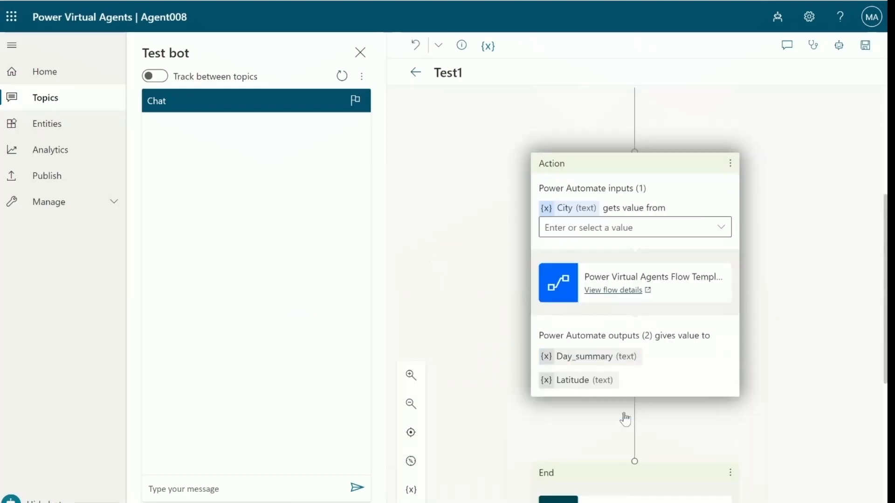
Step: Check the flow action's City input for a selectable source value and save the Test1 topic
{"action": "left_click", "coordinate": [720, 219]}
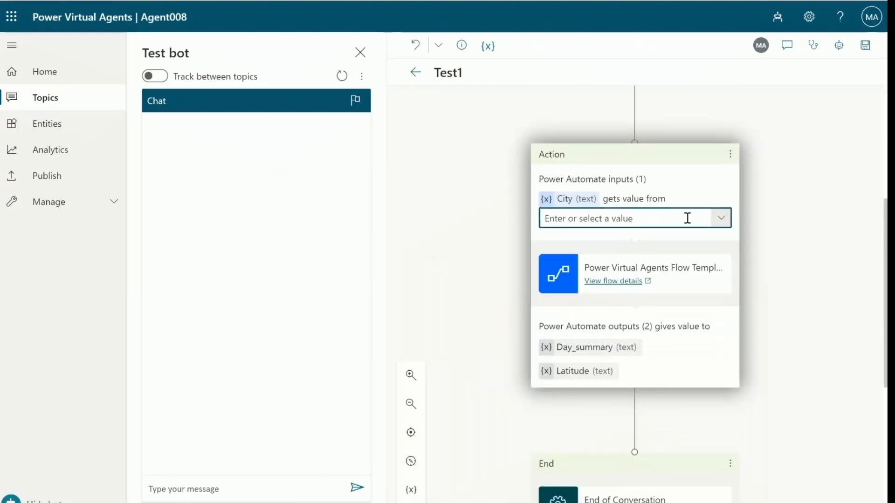
{"action": "scroll", "coordinate": [687, 218], "scroll_direction": "up", "scroll_amount": 6}
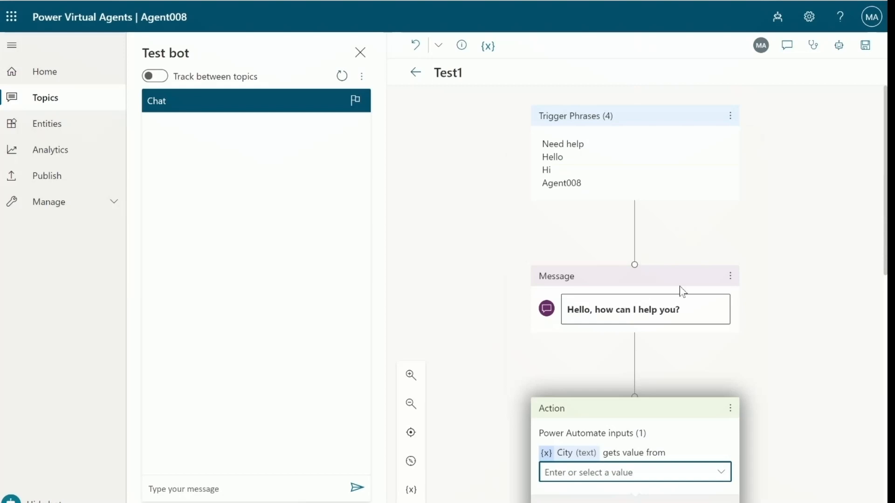
{"action": "left_click", "coordinate": [730, 277]}
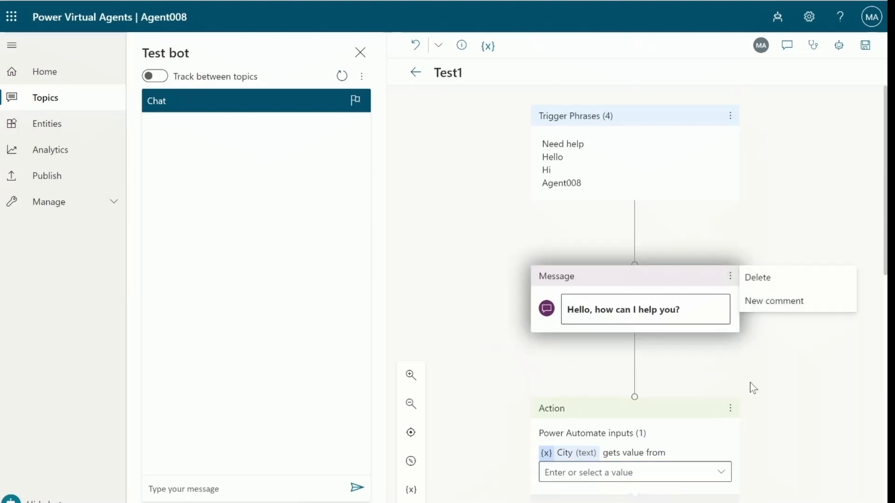
{"action": "left_click", "coordinate": [830, 162]}
{"action": "left_click", "coordinate": [866, 46]}
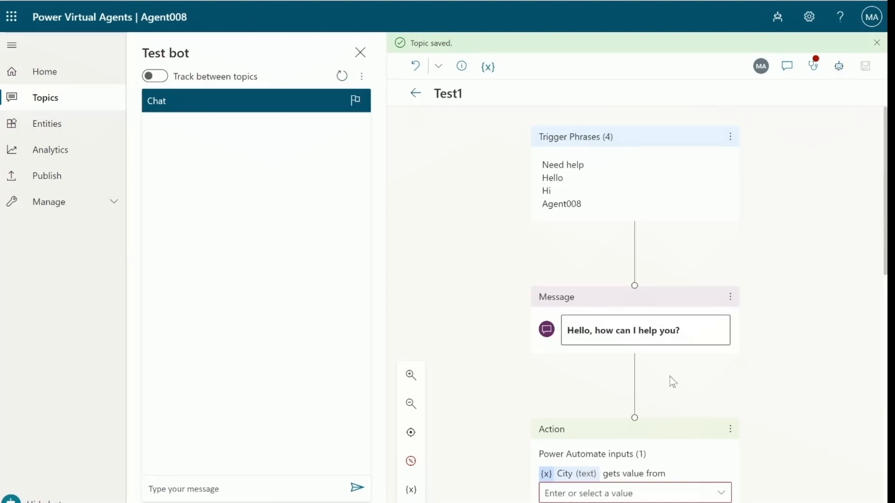
{"action": "scroll", "coordinate": [671, 380], "scroll_direction": "down", "scroll_amount": 6}
{"action": "scroll", "coordinate": [671, 380], "scroll_direction": "down", "scroll_amount": 5}
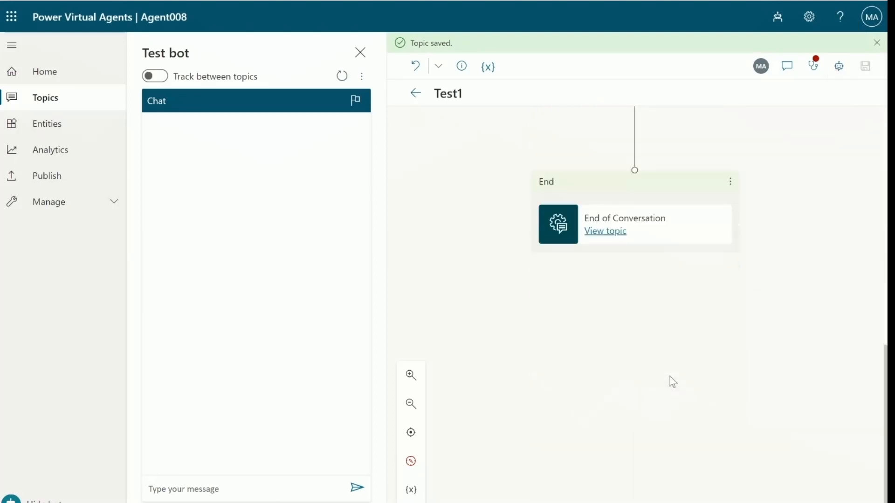
Step: Recheck the flow action's City input and add an empty line below "Hello, how can I help you?" in the message node
{"action": "scroll", "coordinate": [671, 379], "scroll_direction": "up", "scroll_amount": 7}
{"action": "left_click_drag", "start_coordinate": [703, 269], "coordinate": [600, 215]}
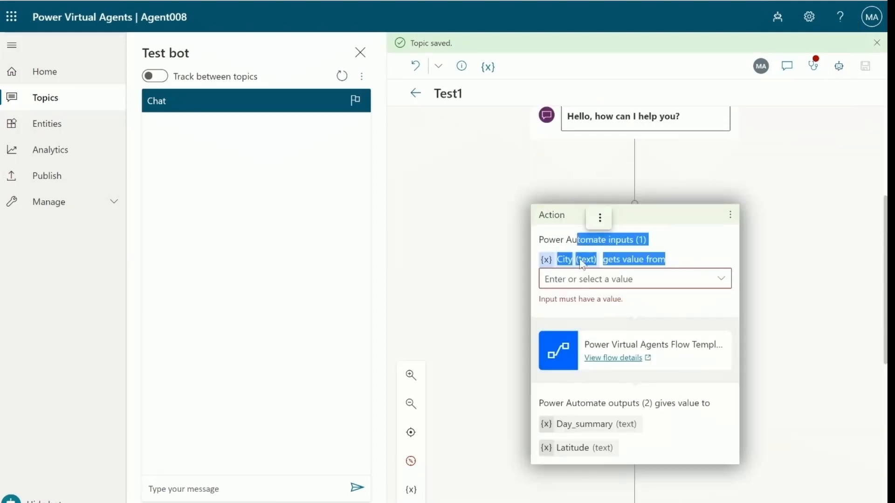
{"action": "scroll", "coordinate": [591, 296], "scroll_direction": "up", "scroll_amount": 4}
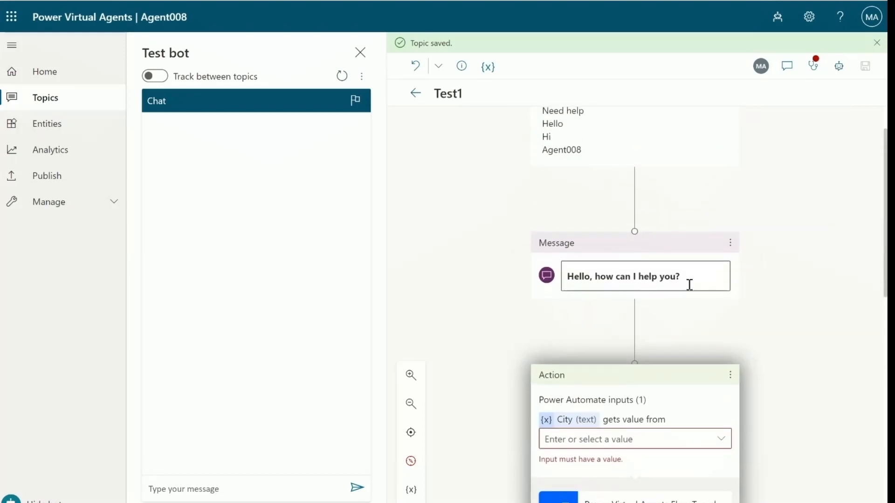
{"action": "left_click", "coordinate": [690, 284]}
{"action": "scroll", "coordinate": [692, 289], "scroll_direction": "up", "scroll_amount": 1}
{"action": "key", "text": "Return"}
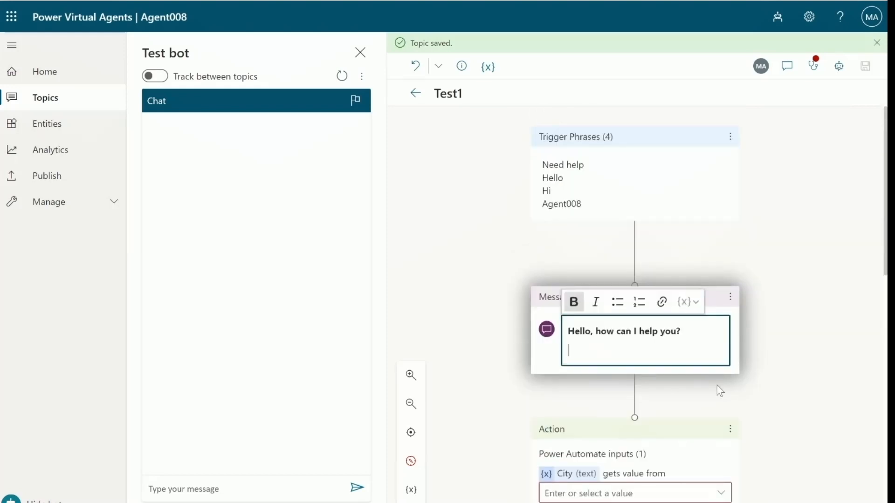
Step: Check the flow action's City input and outputs in the Test1 topic again
{"action": "scroll", "coordinate": [720, 390], "scroll_direction": "down", "scroll_amount": 4}
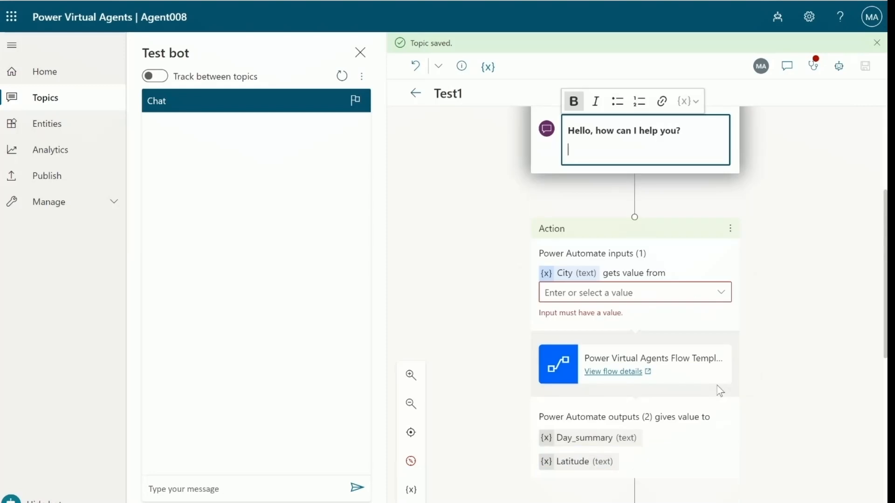
{"action": "scroll", "coordinate": [720, 391], "scroll_direction": "up", "scroll_amount": 1}
{"action": "left_click", "coordinate": [701, 323]}
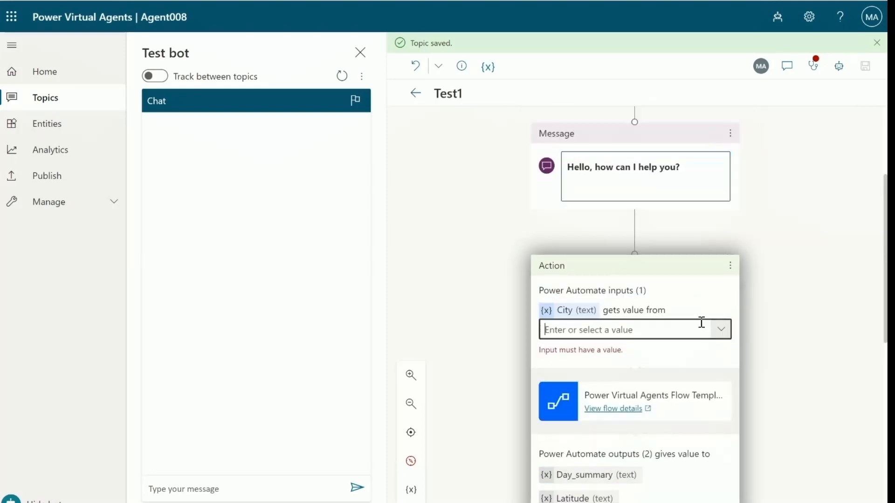
{"action": "scroll", "coordinate": [702, 323], "scroll_direction": "down", "scroll_amount": 5}
{"action": "scroll", "coordinate": [701, 323], "scroll_direction": "up", "scroll_amount": 4}
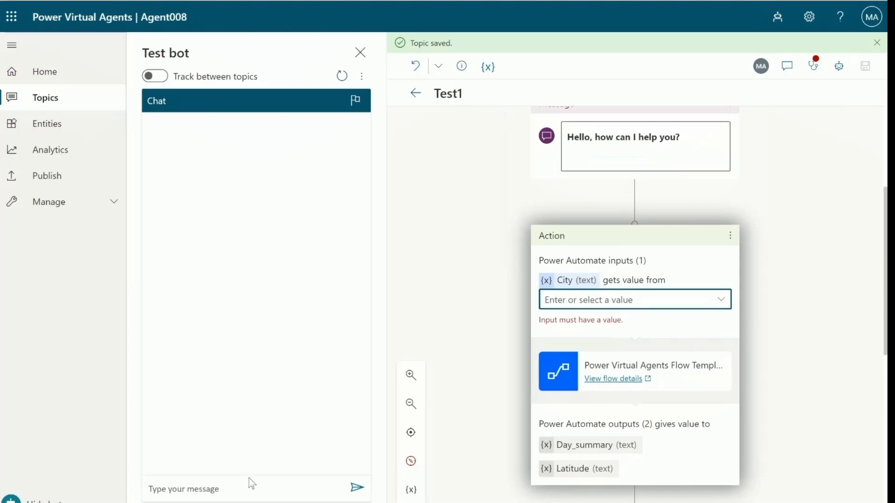
Step: Test the Test1 topic by sending "Need help" in the test chat and examine how its nodes run
{"action": "left_click", "coordinate": [320, 491]}
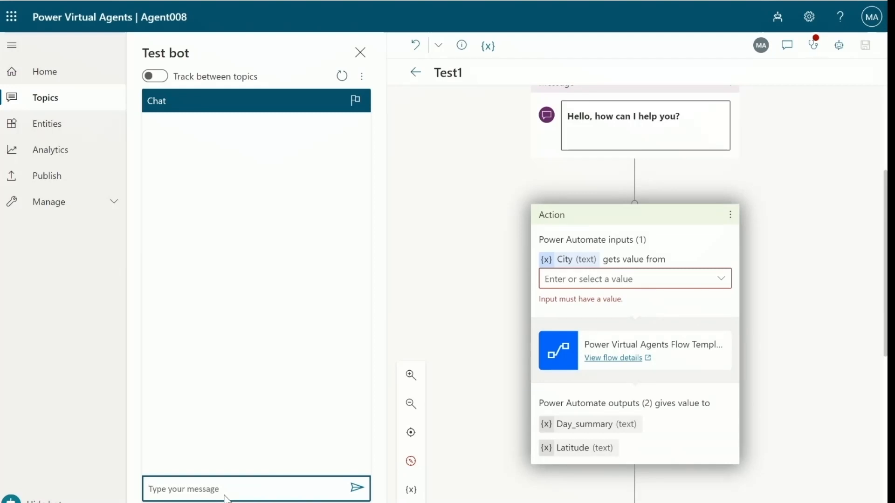
{"action": "scroll", "coordinate": [632, 422], "scroll_direction": "up", "scroll_amount": 4}
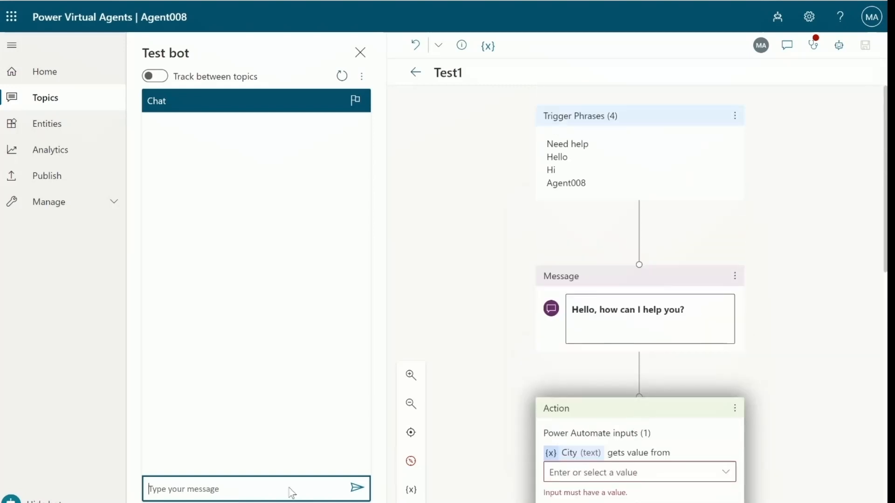
{"action": "type", "text": "Need help"}
{"action": "key", "text": "Return"}
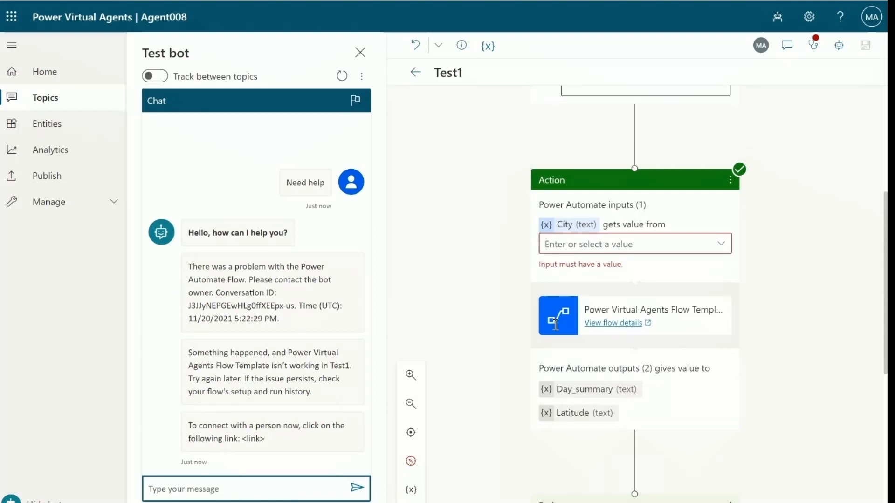
{"action": "scroll", "coordinate": [766, 169], "scroll_direction": "up", "scroll_amount": 4}
{"action": "scroll", "coordinate": [697, 284], "scroll_direction": "down", "scroll_amount": 5}
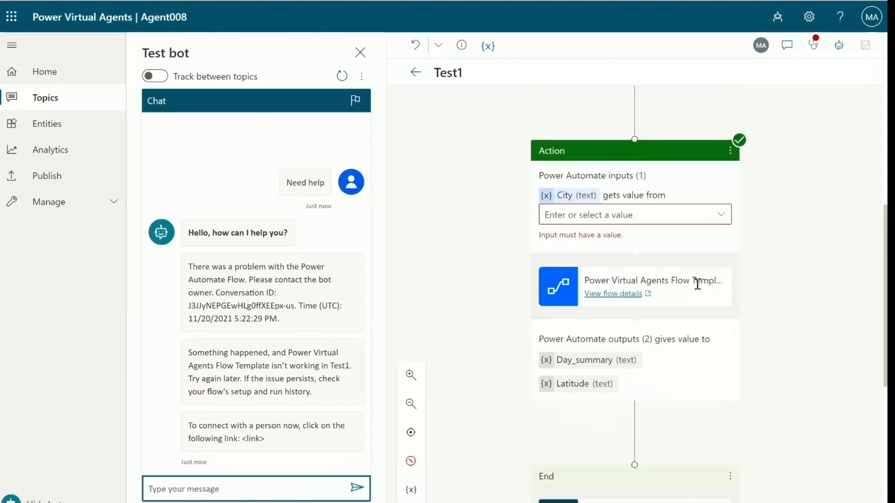
{"action": "scroll", "coordinate": [698, 284], "scroll_direction": "down", "scroll_amount": 2}
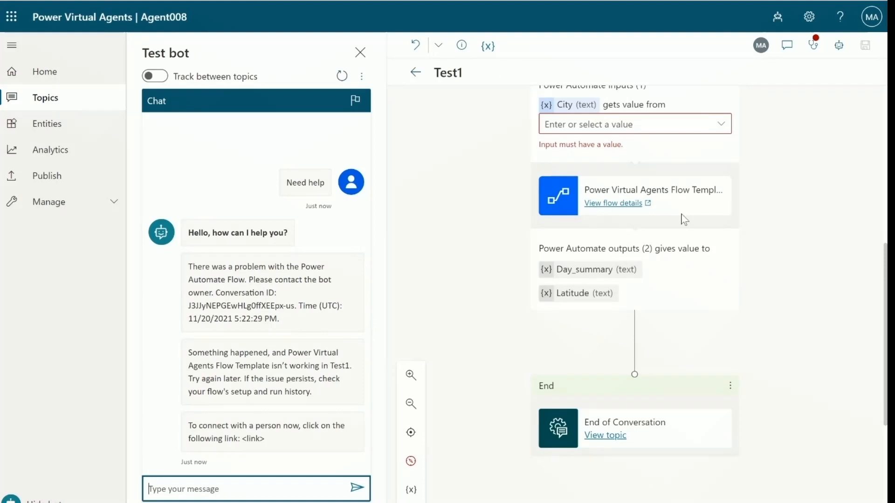
Step: Delete the Power Automate flow action node from the Test1 topic and save the topic
{"action": "scroll", "coordinate": [684, 220], "scroll_direction": "up", "scroll_amount": 2}
{"action": "left_click", "coordinate": [730, 173]}
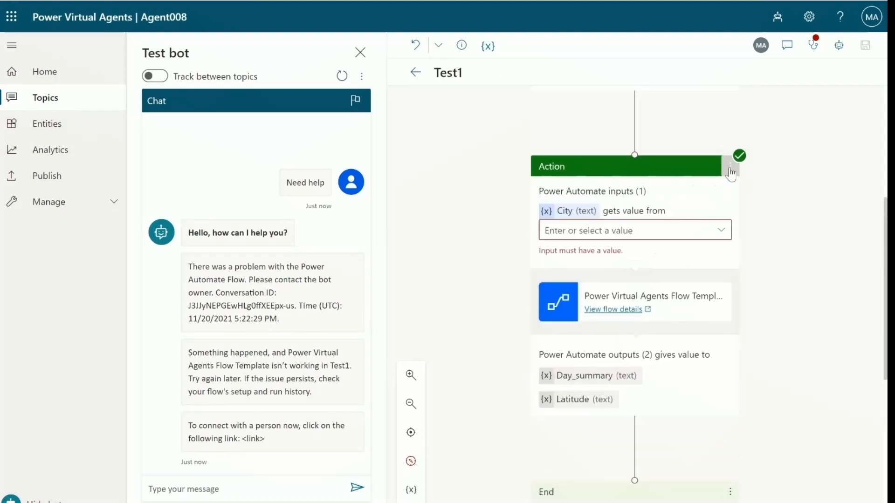
{"action": "left_click", "coordinate": [760, 169]}
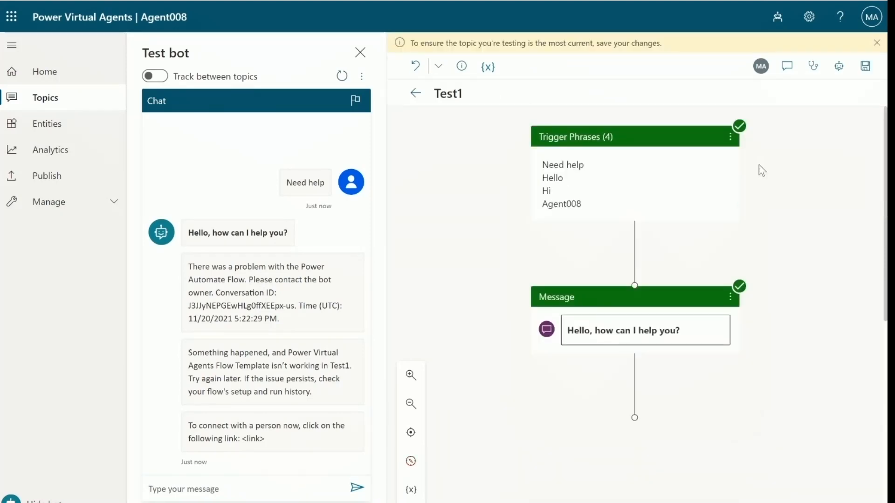
{"action": "left_click", "coordinate": [865, 67]}
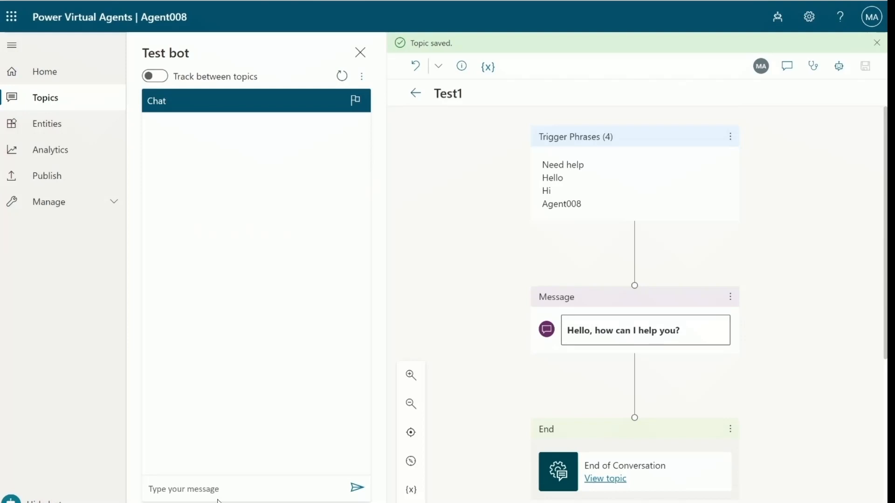
Step: Retest the topic by sending "Need help" in the test chat and follow the executed nodes on the canvas
{"action": "left_click", "coordinate": [218, 500]}
{"action": "type", "text": "Need "}
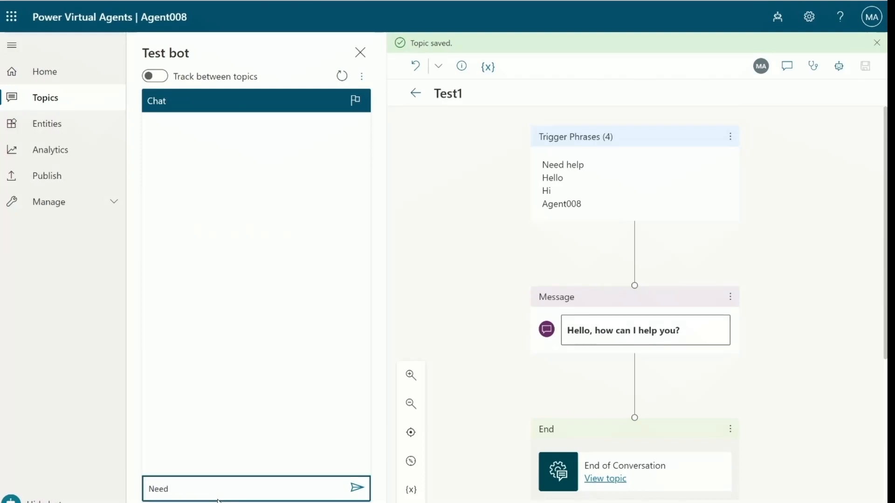
{"action": "type", "text": "help"}
{"action": "key", "text": "Return"}
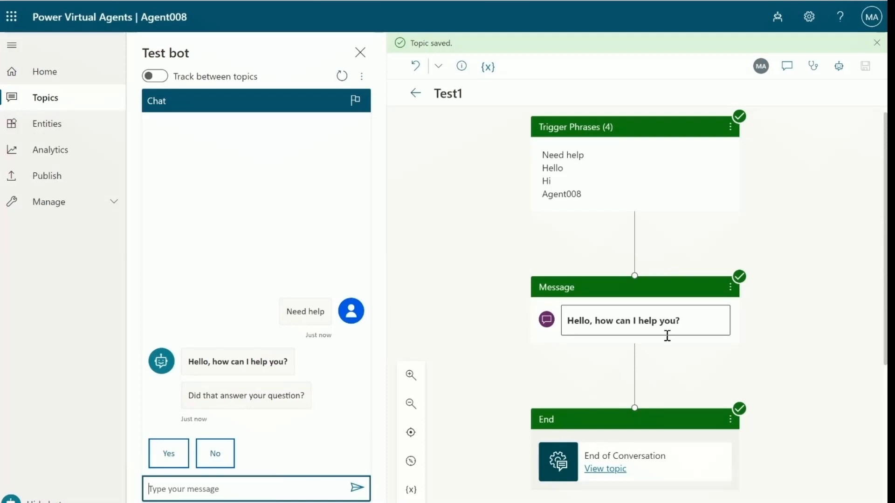
{"action": "scroll", "coordinate": [645, 410], "scroll_direction": "down", "scroll_amount": 3}
{"action": "scroll", "coordinate": [639, 233], "scroll_direction": "up", "scroll_amount": 5}
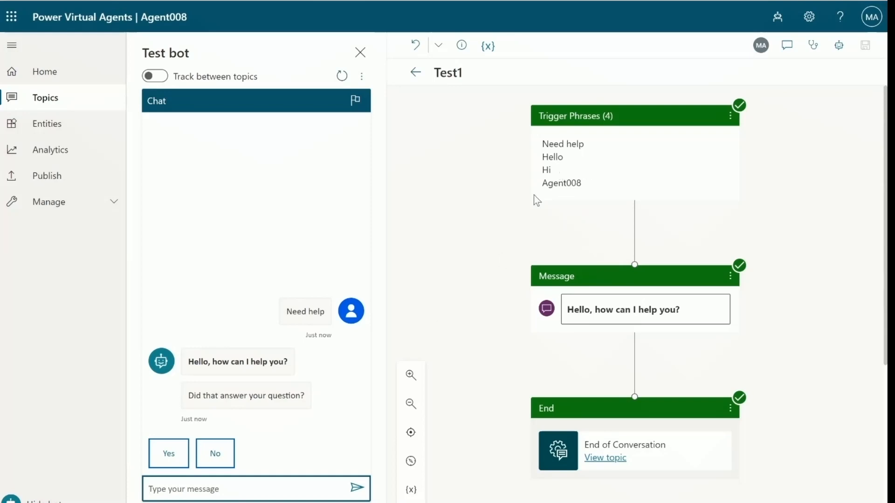
Step: Reply "Good day" in the test chat, return to the topics list and rate the experience with 4 stars
{"action": "left_click", "coordinate": [268, 487]}
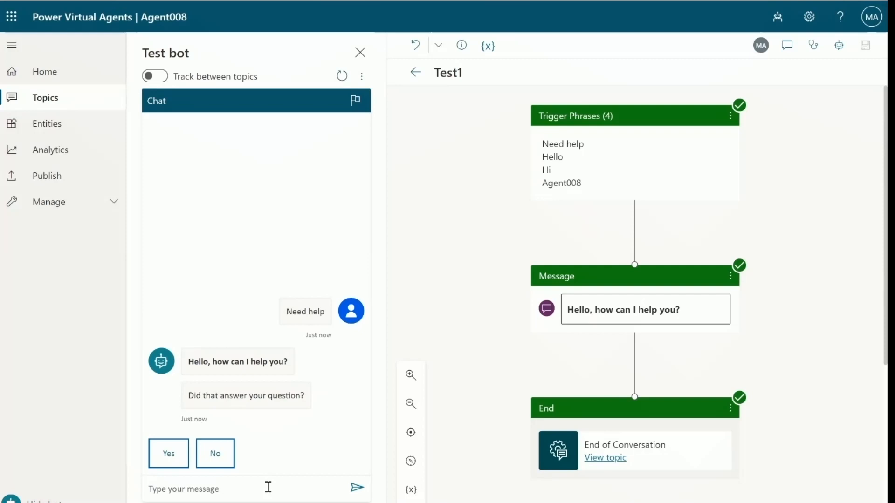
{"action": "type", "text": "Good day"}
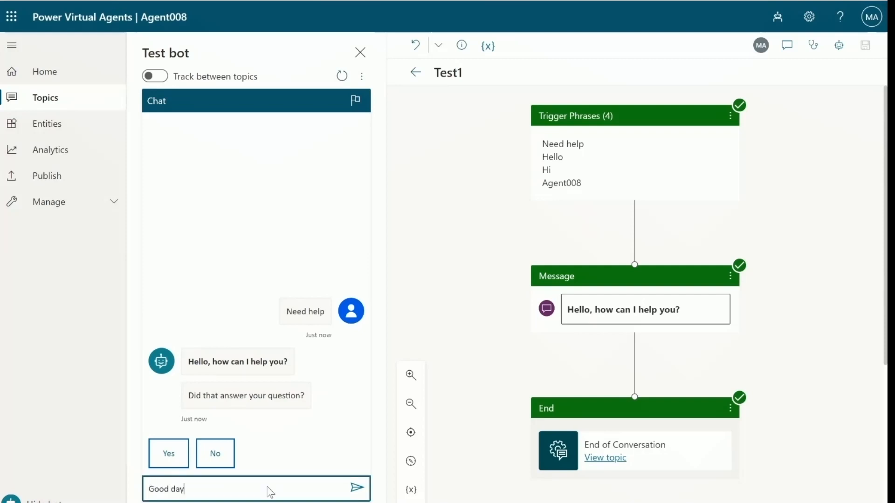
{"action": "key", "text": "Return"}
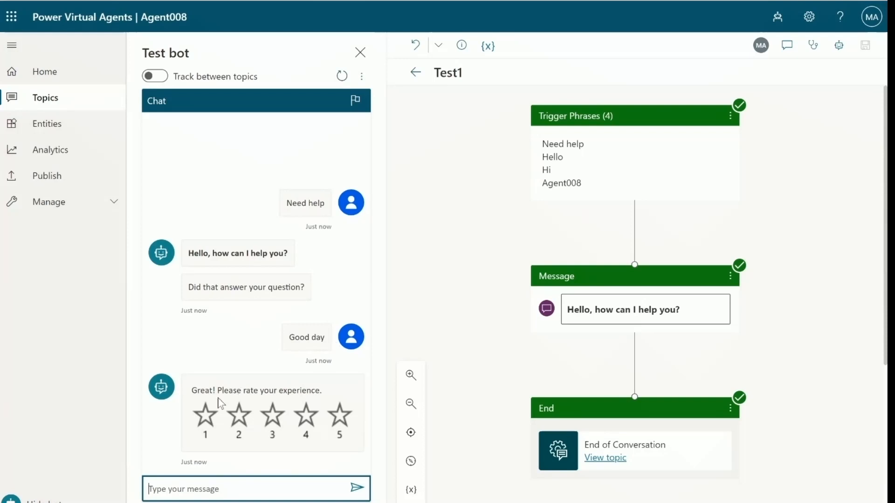
{"action": "left_click_drag", "start_coordinate": [192, 391], "coordinate": [378, 392]}
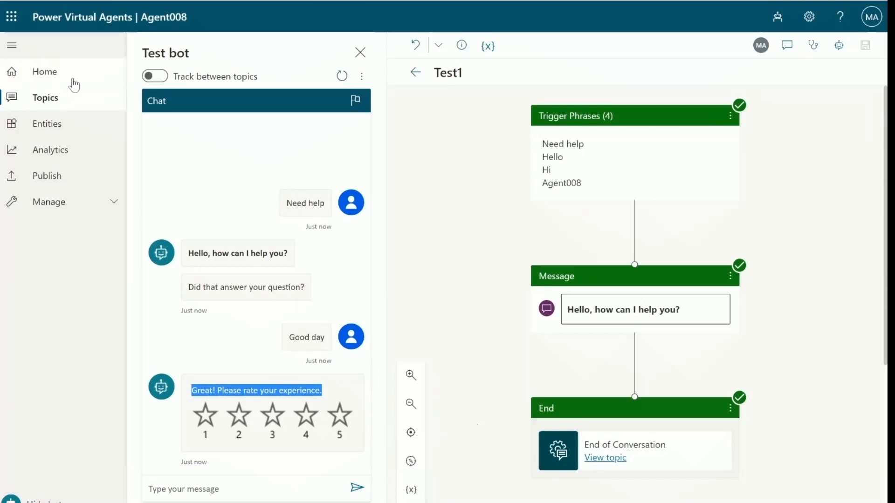
{"action": "left_click", "coordinate": [66, 99]}
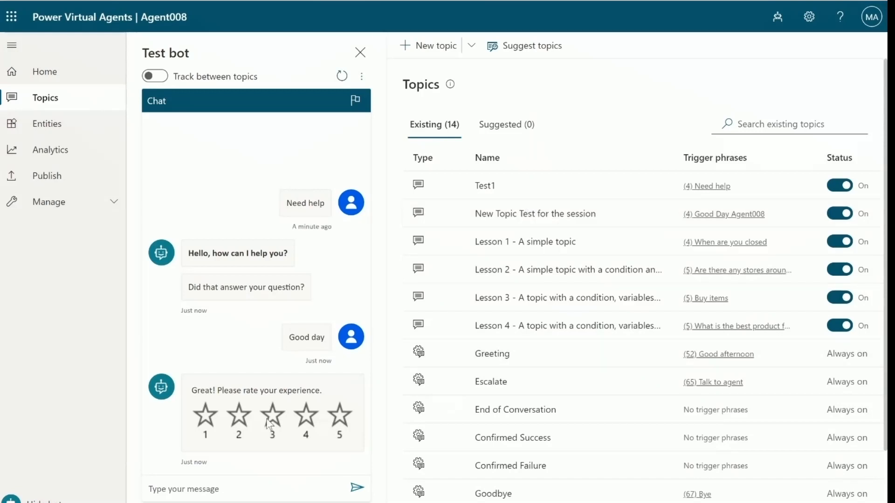
{"action": "left_click", "coordinate": [307, 419]}
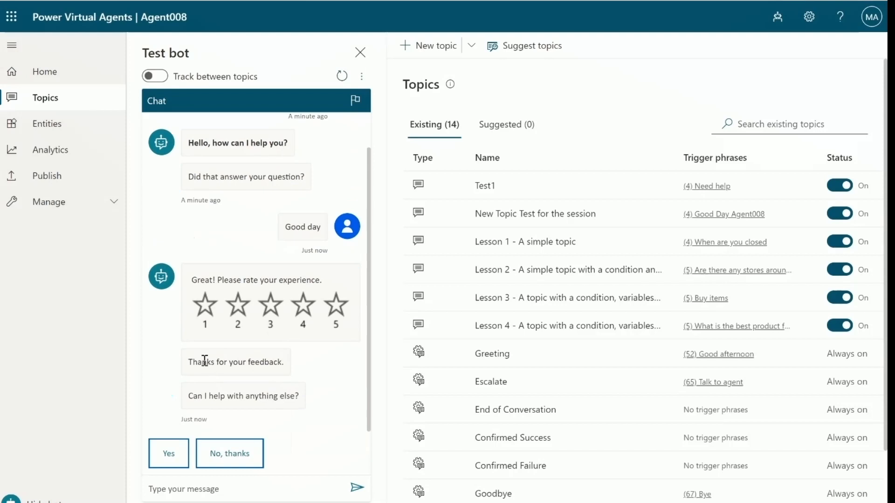
{"action": "left_click_drag", "start_coordinate": [207, 362], "coordinate": [320, 368]}
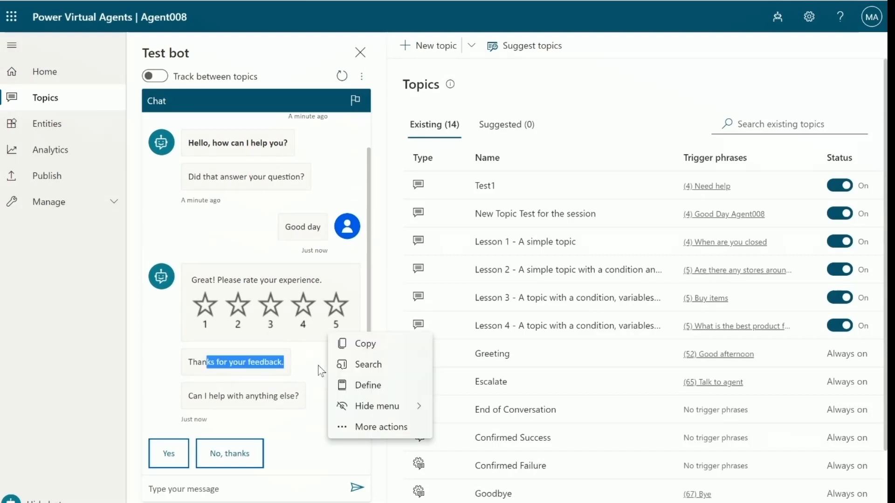
Step: Open the topic behind the bot's "Can I help with anything else?" reply and examine its rating, message and question nodes
{"action": "left_click", "coordinate": [262, 396]}
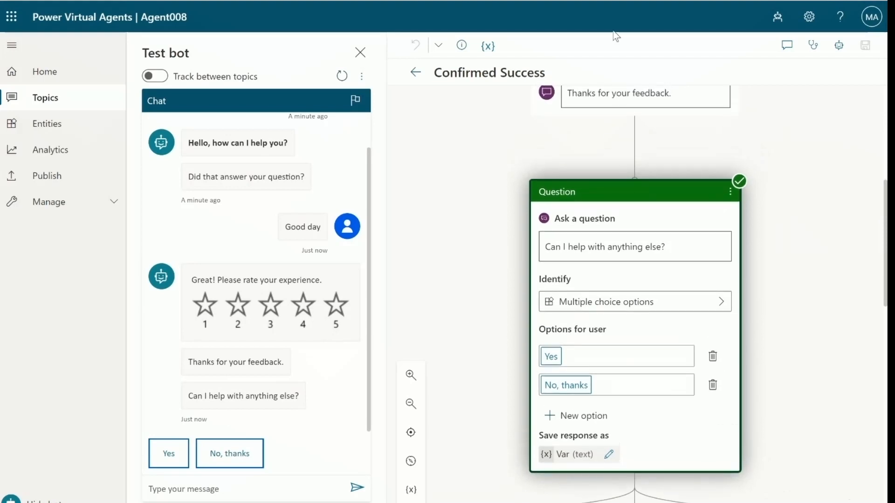
{"action": "scroll", "coordinate": [567, 232], "scroll_direction": "up", "scroll_amount": 5}
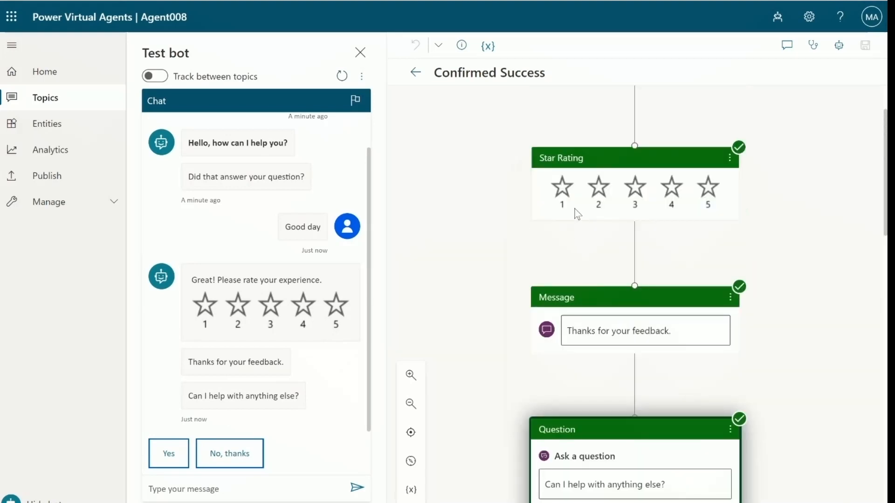
{"action": "scroll", "coordinate": [576, 214], "scroll_direction": "up", "scroll_amount": 2}
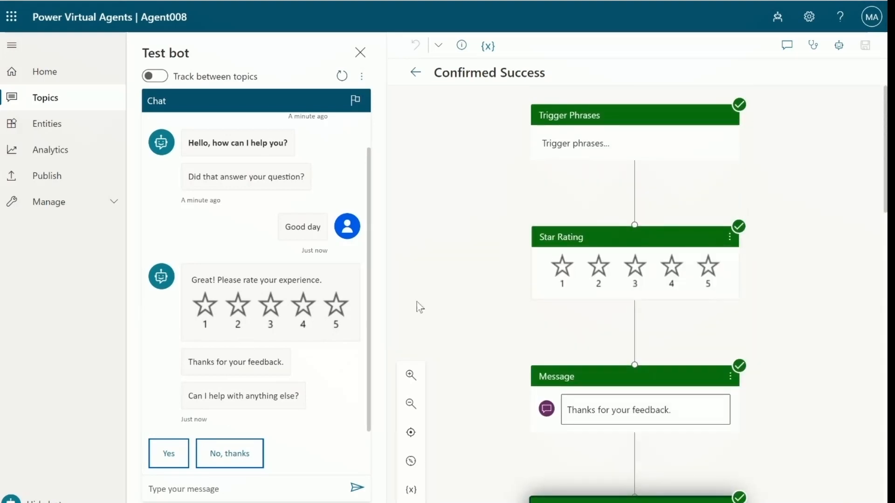
{"action": "left_click_drag", "start_coordinate": [546, 75], "coordinate": [436, 80]}
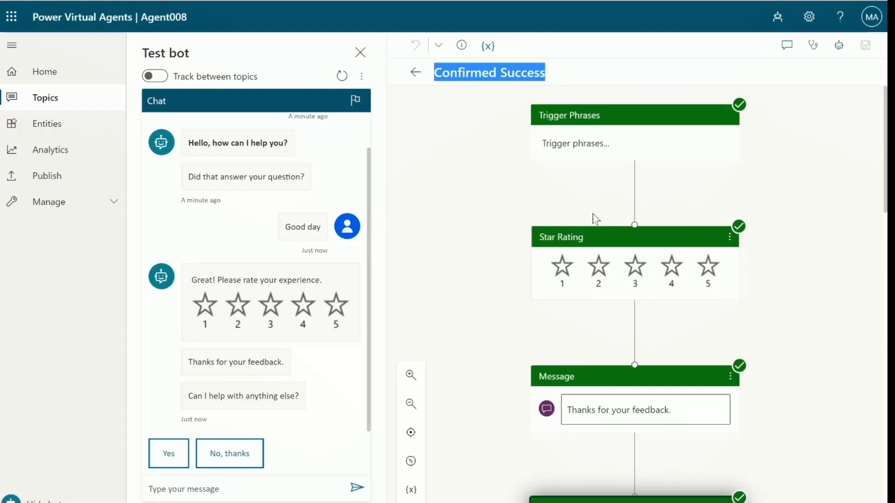
{"action": "scroll", "coordinate": [586, 252], "scroll_direction": "down", "scroll_amount": 2}
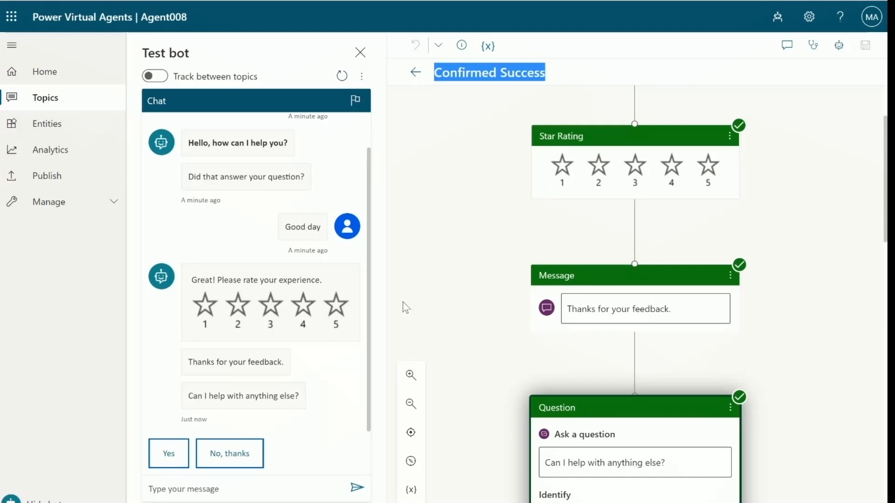
Step: Return to the topics list and turn off New Topic Test for the session, Test1 and the Lesson 1 to Lesson 4 topics
{"action": "left_click", "coordinate": [44, 102]}
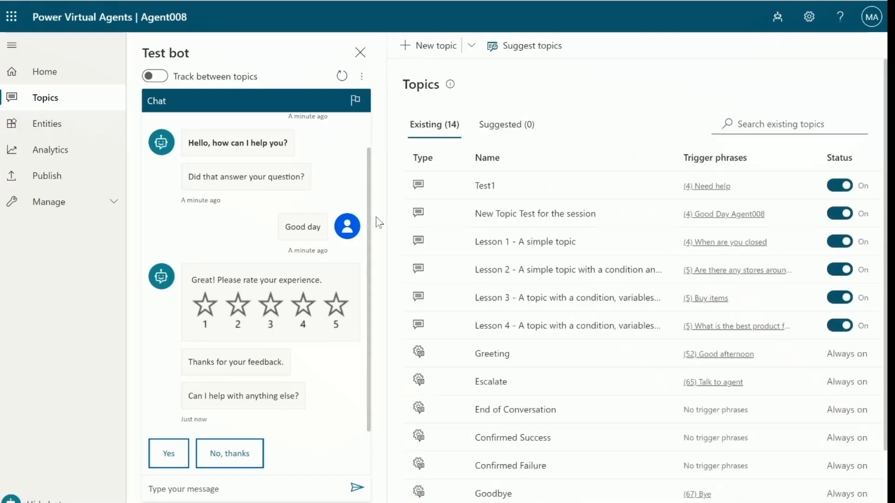
{"action": "left_click", "coordinate": [845, 215]}
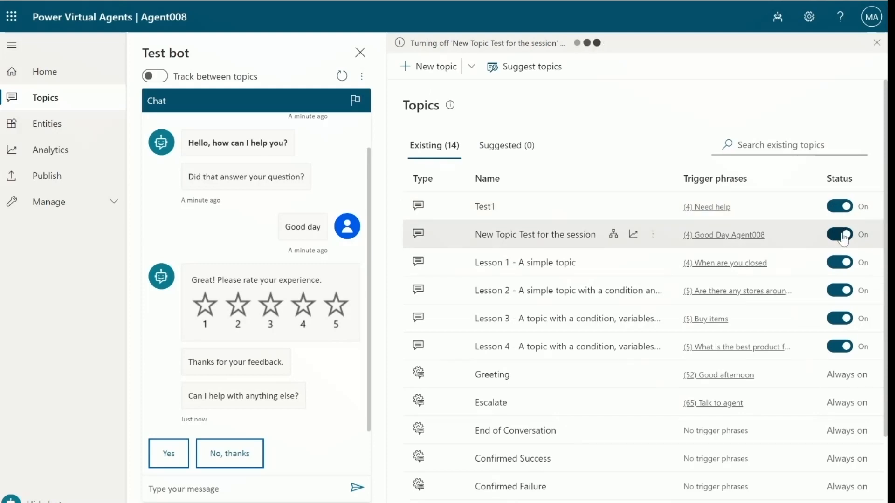
{"action": "left_click", "coordinate": [845, 263]}
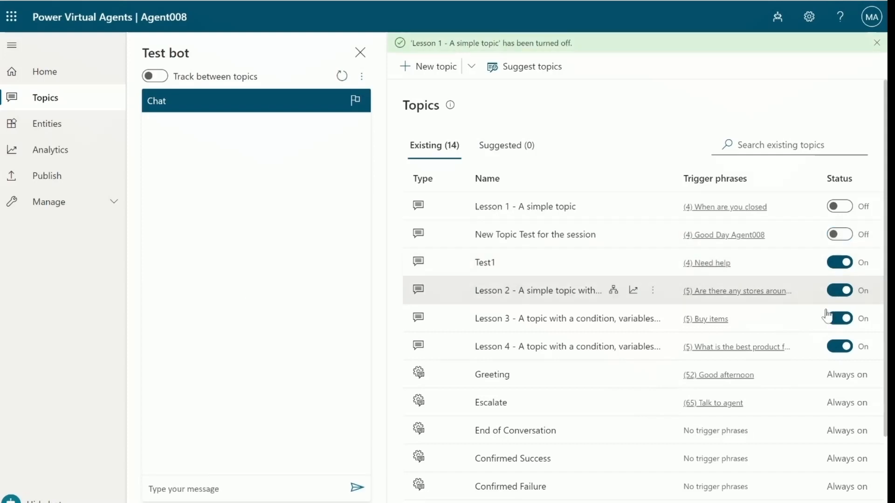
{"action": "left_click", "coordinate": [842, 291]}
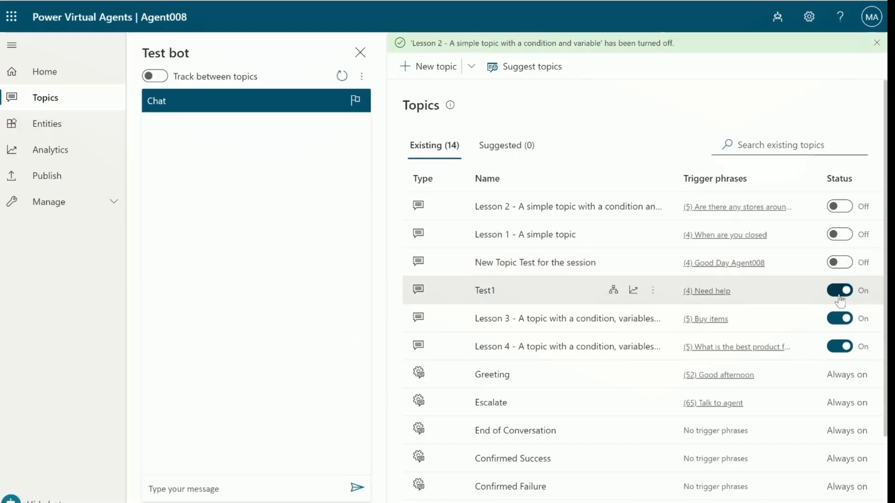
{"action": "left_click", "coordinate": [839, 296]}
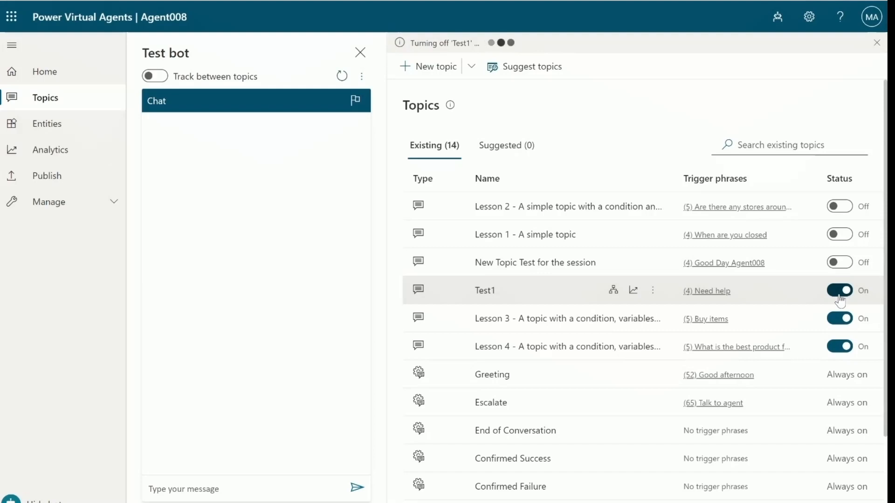
{"action": "left_click", "coordinate": [843, 319]}
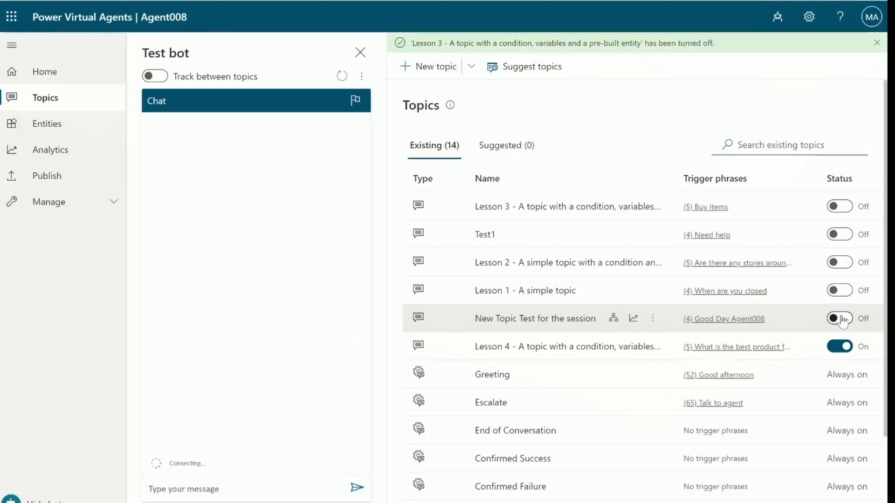
{"action": "left_click", "coordinate": [843, 353]}
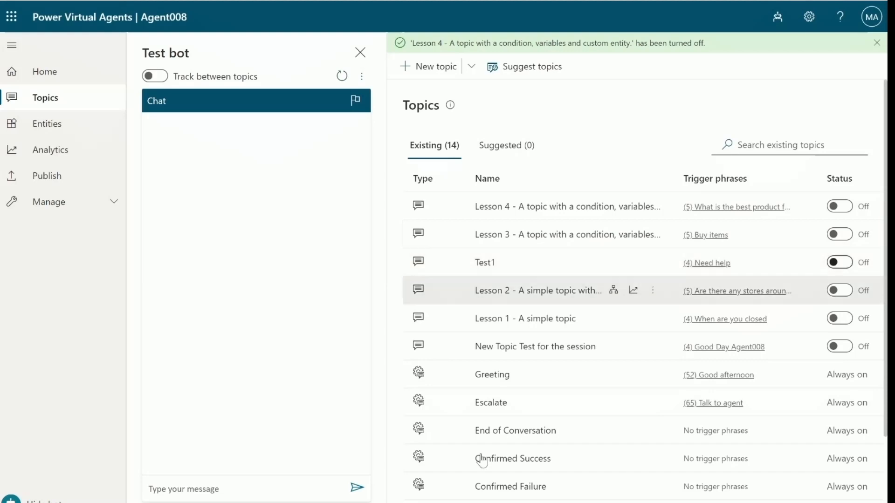
Step: Send "Hi" in the test chat and highlight the bot's greeting reply
{"action": "left_click", "coordinate": [310, 491]}
{"action": "type", "text": "Hi"}
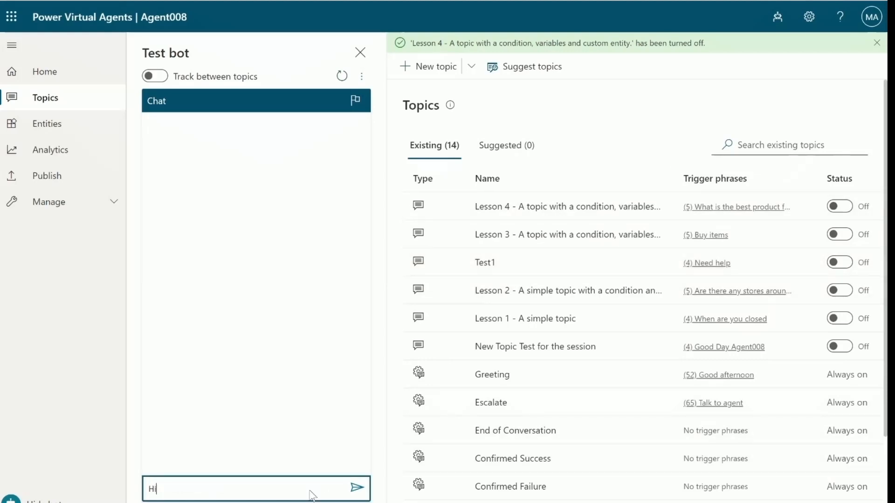
{"action": "key", "text": "Return"}
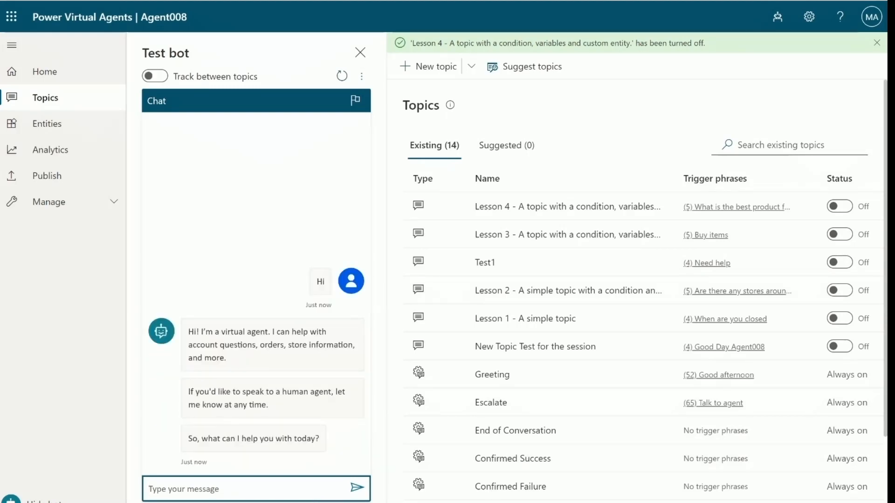
{"action": "left_click_drag", "start_coordinate": [210, 345], "coordinate": [302, 439]}
Step: Turn only the Test1 topic back on and test it by sending "Hi" in the test chat
{"action": "left_click", "coordinate": [837, 243]}
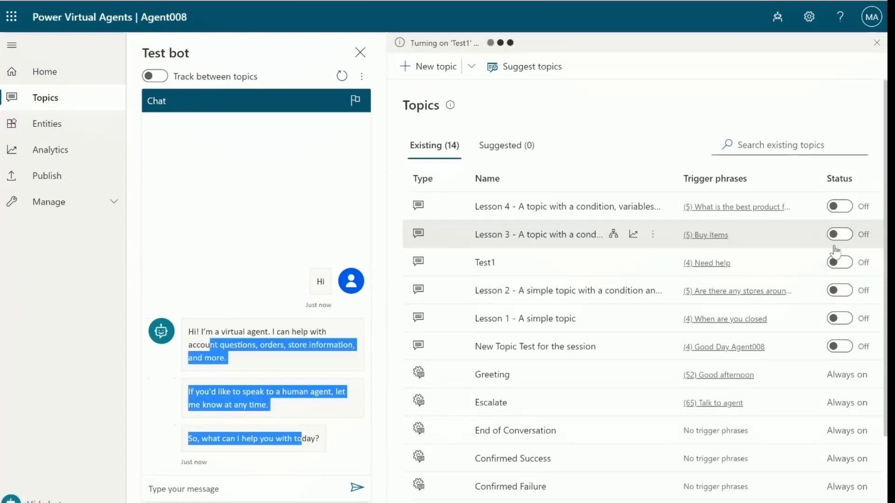
{"action": "left_click", "coordinate": [836, 240]}
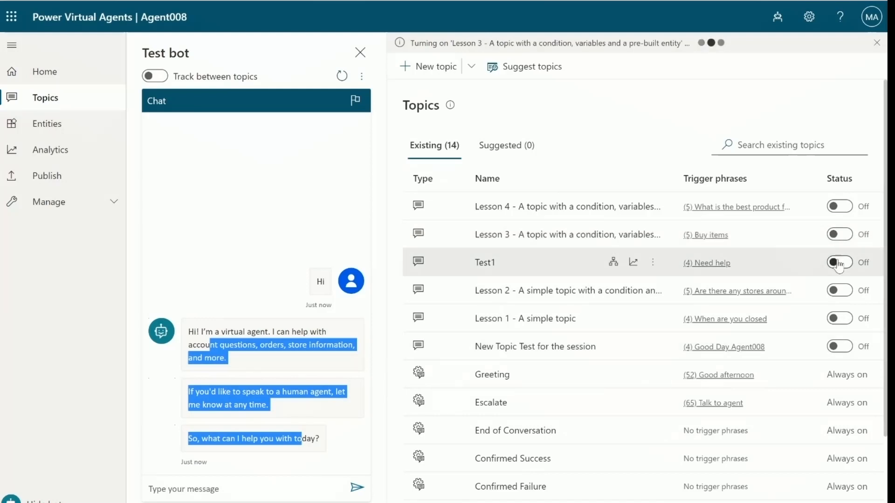
{"action": "left_click", "coordinate": [837, 263]}
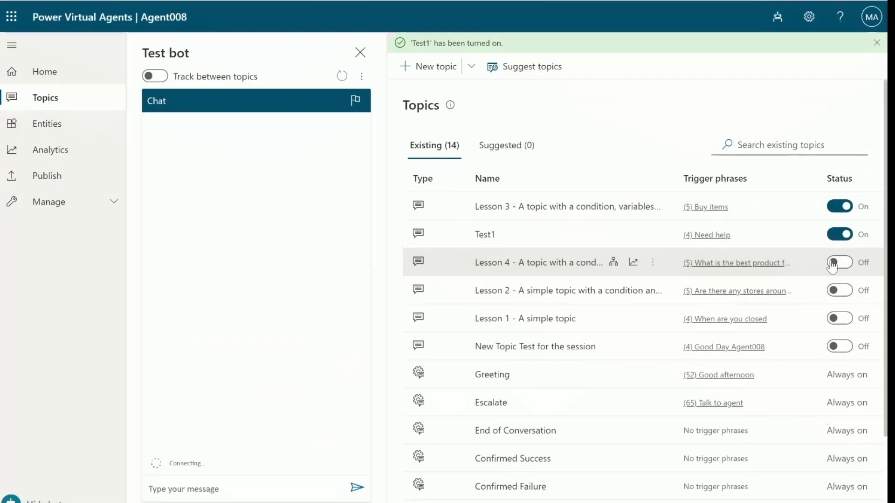
{"action": "left_click", "coordinate": [843, 207]}
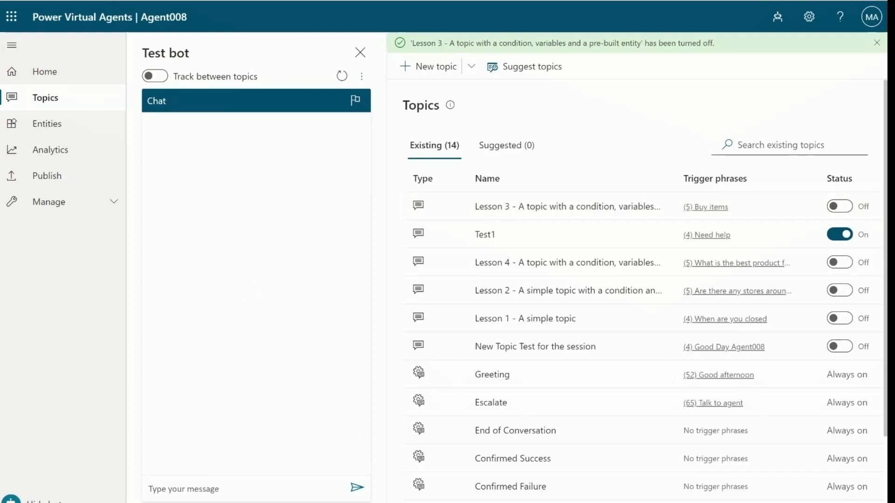
{"action": "left_click", "coordinate": [227, 487]}
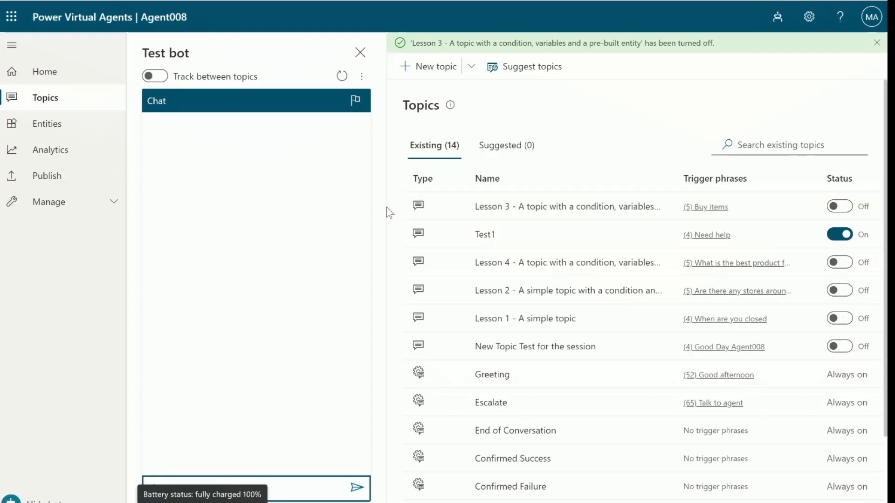
{"action": "type", "text": "Hi"}
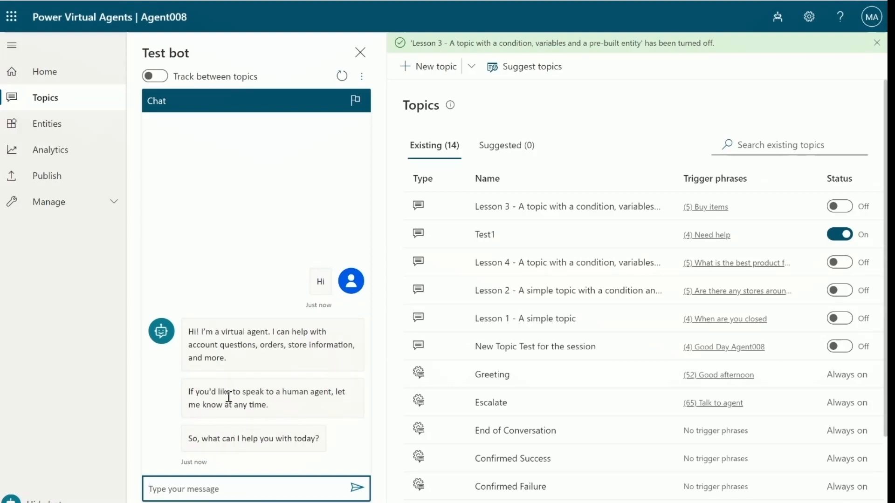
Step: Open Test1's authoring canvas and add a question after the greeting message asking "What City do you live in?"
{"action": "left_click", "coordinate": [486, 239]}
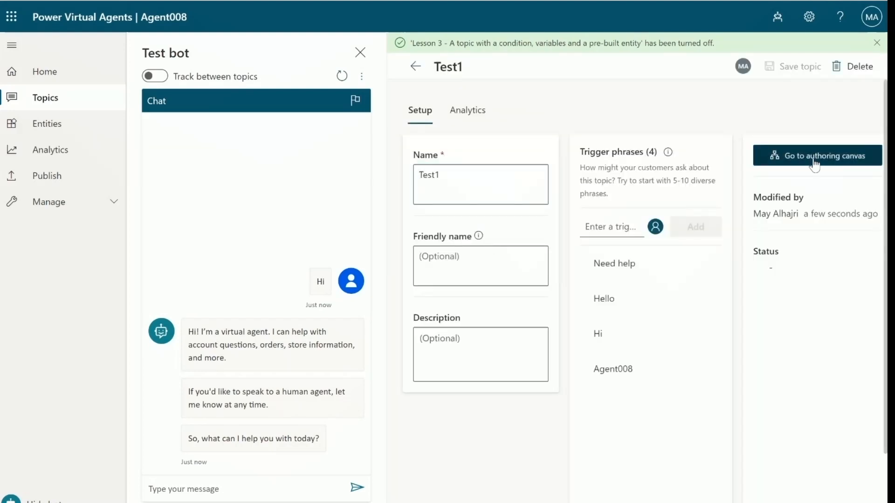
{"action": "left_click", "coordinate": [814, 161]}
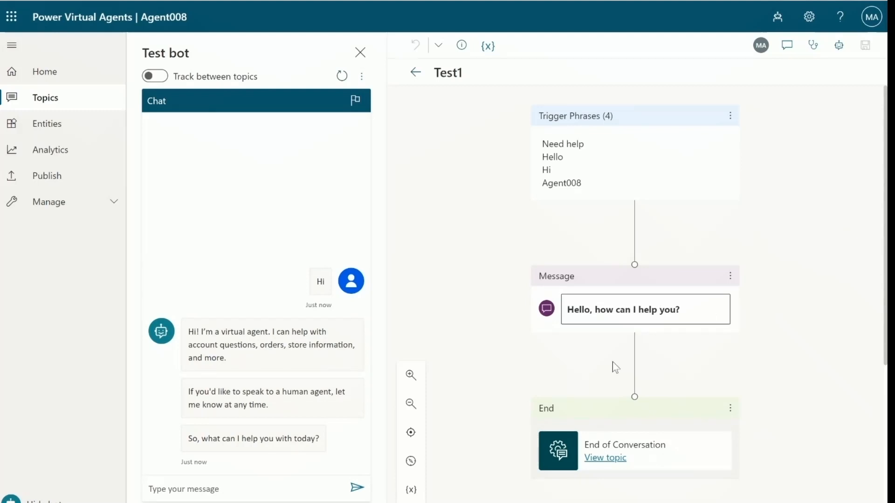
{"action": "left_click", "coordinate": [635, 350]}
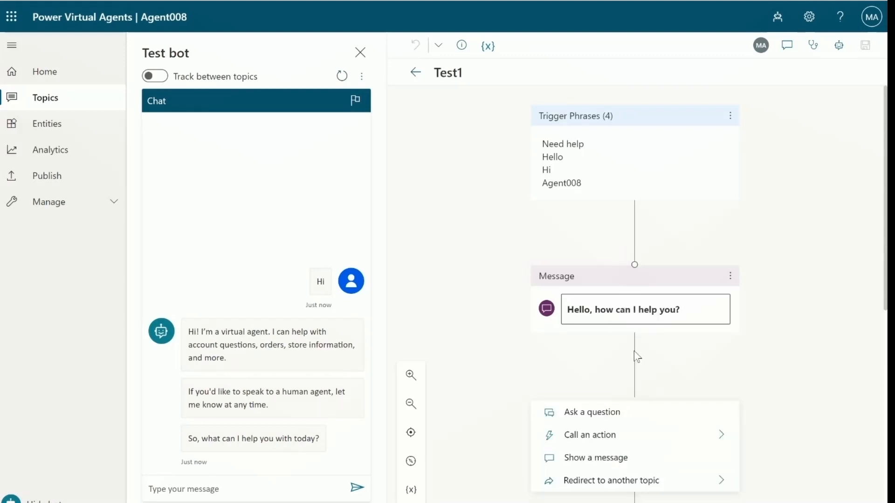
{"action": "scroll", "coordinate": [616, 409], "scroll_direction": "down", "scroll_amount": 1}
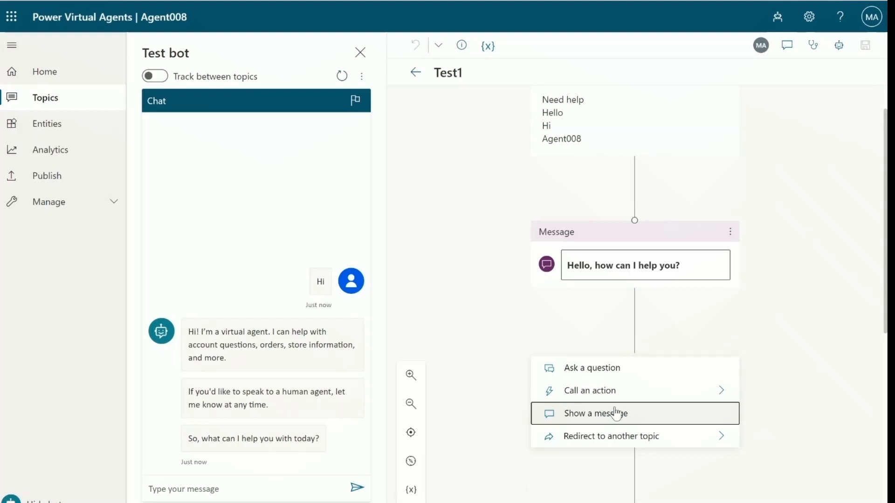
{"action": "left_click", "coordinate": [621, 369]}
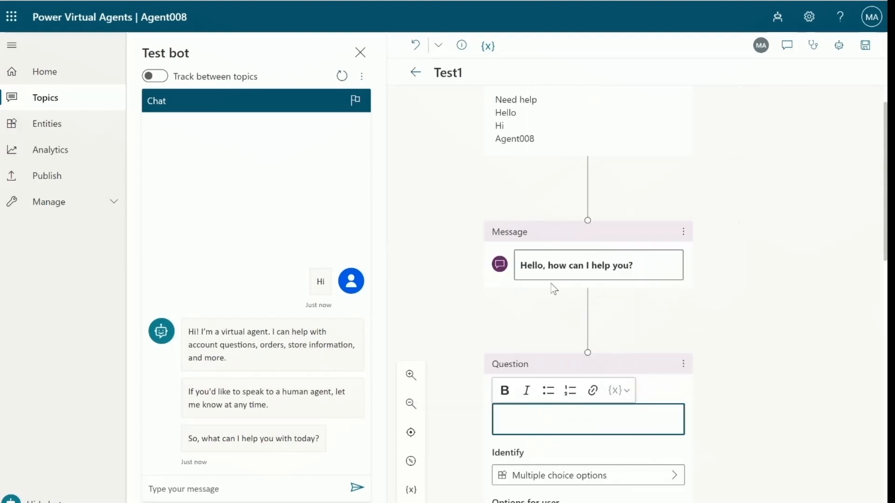
{"action": "scroll", "coordinate": [591, 495], "scroll_direction": "down", "scroll_amount": 1}
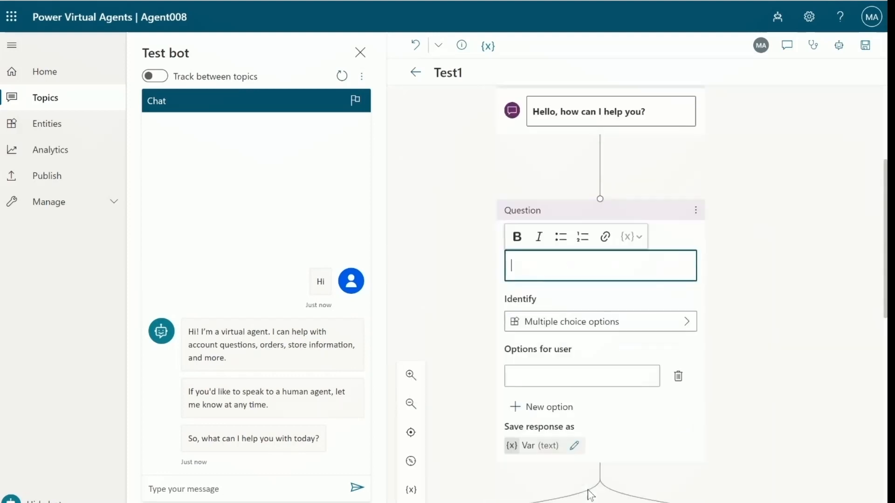
{"action": "scroll", "coordinate": [591, 495], "scroll_direction": "down", "scroll_amount": 1}
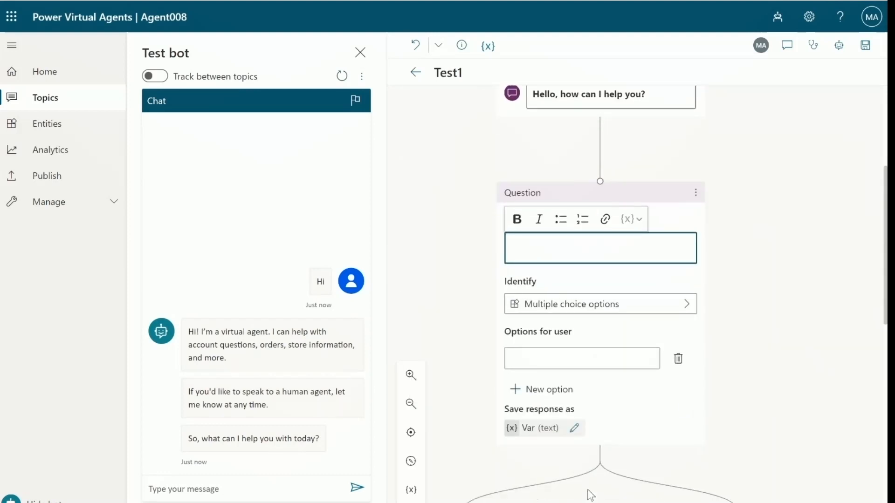
{"action": "left_click", "coordinate": [568, 247]}
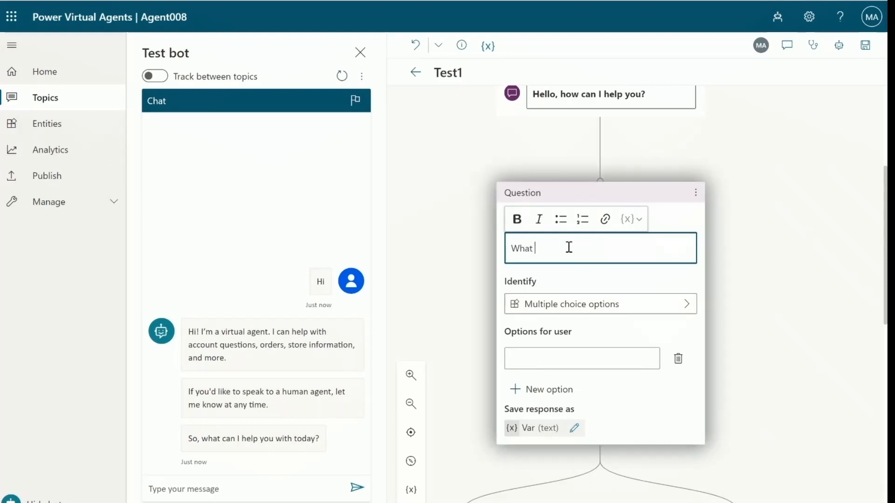
{"action": "type", "text": "What City do you live in?"}
Step: Set the question to identify the prebuilt City entity in the response
{"action": "scroll", "coordinate": [570, 251], "scroll_direction": "down", "scroll_amount": 2}
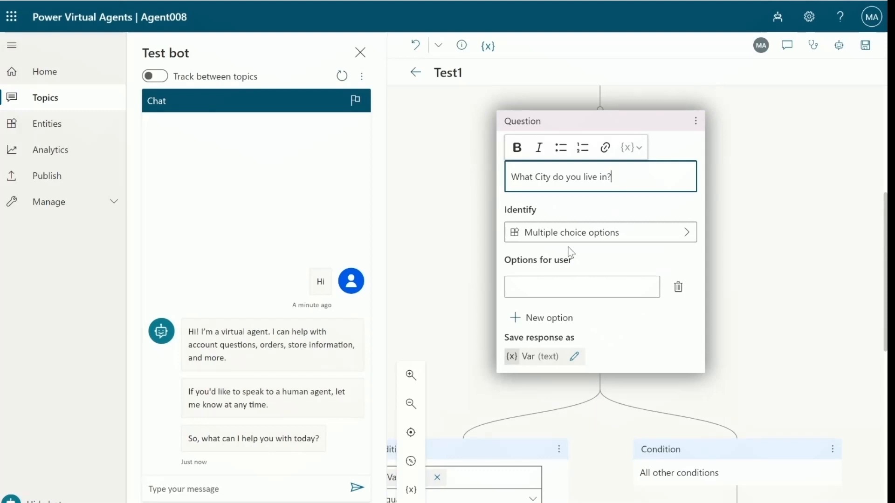
{"action": "left_click", "coordinate": [585, 238]}
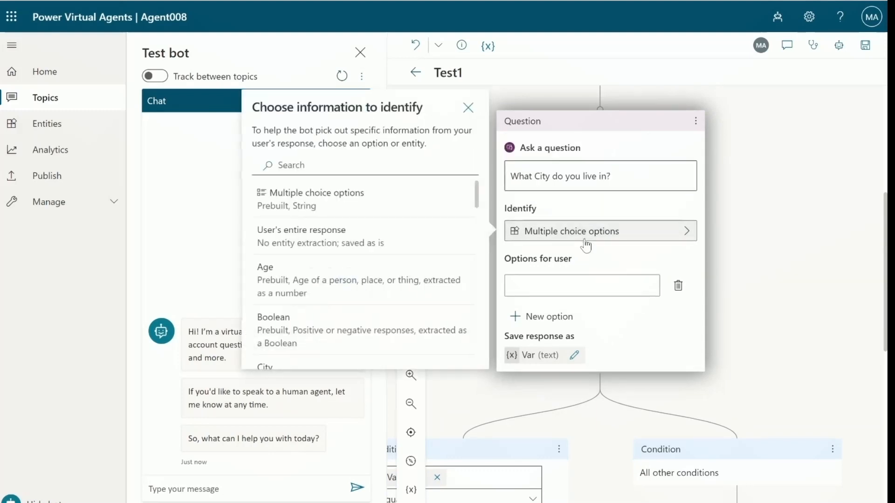
{"action": "left_click", "coordinate": [382, 157]}
{"action": "type", "text": "city"}
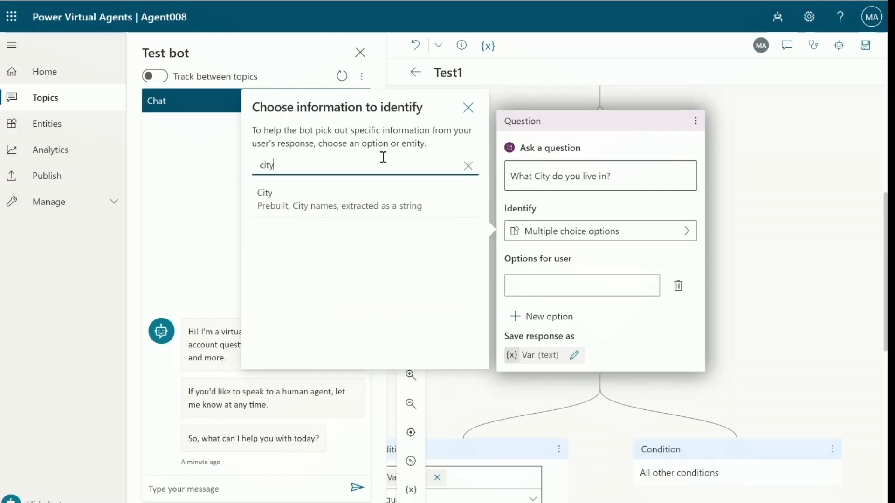
{"action": "left_click", "coordinate": [329, 211]}
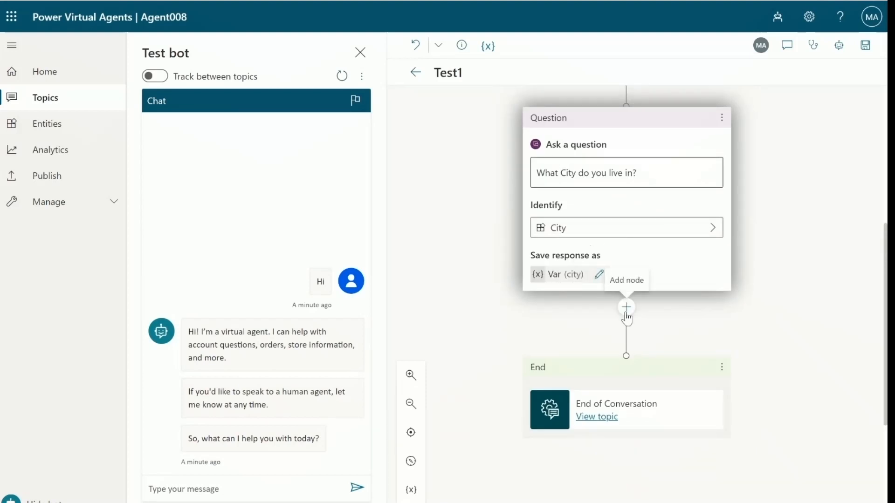
Step: Add an action after the city question that calls the Power Virtual Agents Flow Template
{"action": "scroll", "coordinate": [625, 316], "scroll_direction": "up", "scroll_amount": 2}
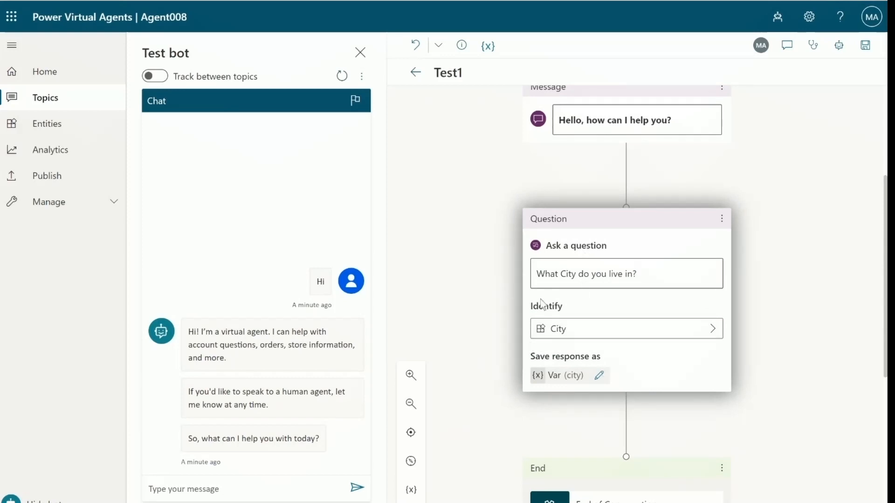
{"action": "left_click", "coordinate": [625, 416]}
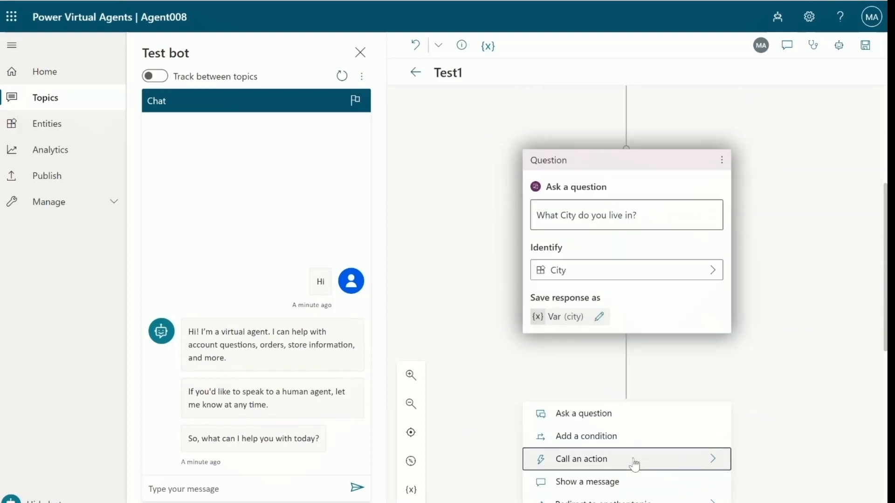
{"action": "mouse_move", "coordinate": [634, 465]}
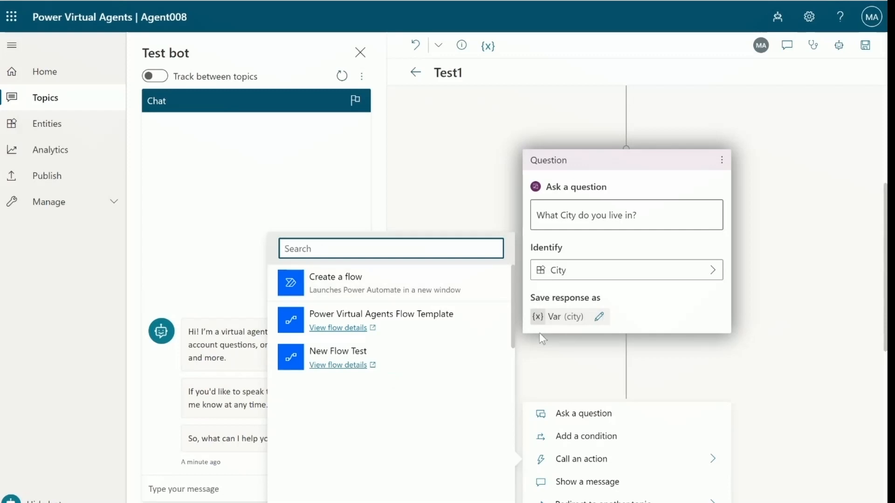
{"action": "left_click", "coordinate": [414, 329]}
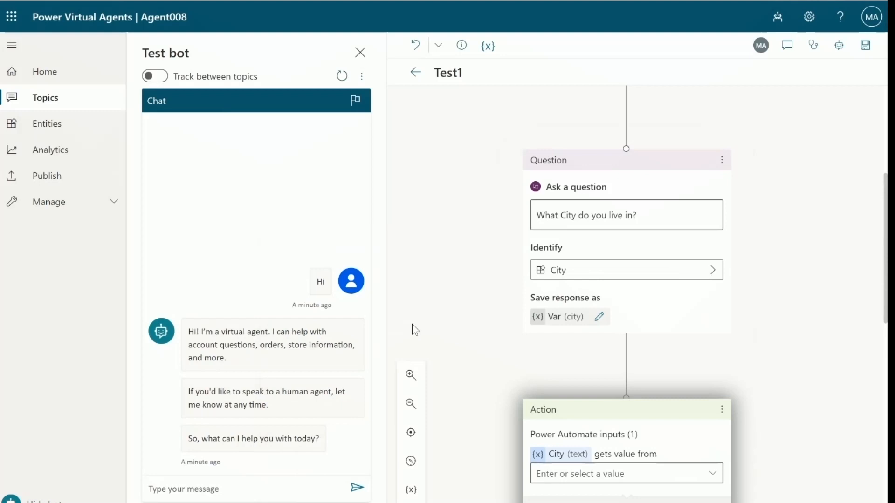
Step: Set the flow action's City input to get its value from the city question's Var variable
{"action": "left_click", "coordinate": [681, 358]}
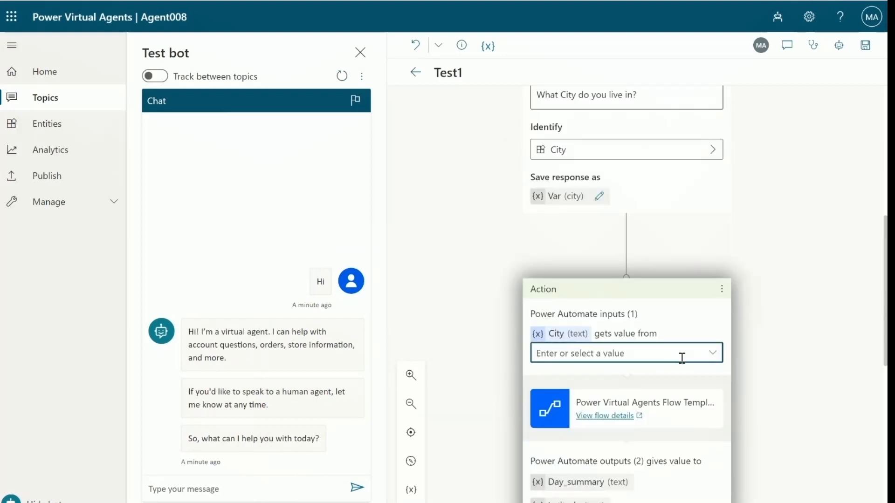
{"action": "left_click", "coordinate": [712, 353]}
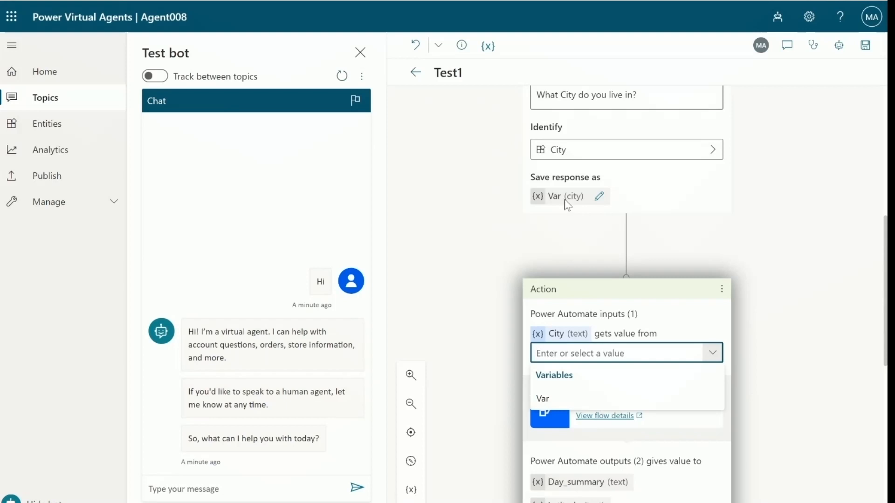
{"action": "scroll", "coordinate": [549, 229], "scroll_direction": "up", "scroll_amount": 1}
{"action": "scroll", "coordinate": [552, 252], "scroll_direction": "up", "scroll_amount": 1}
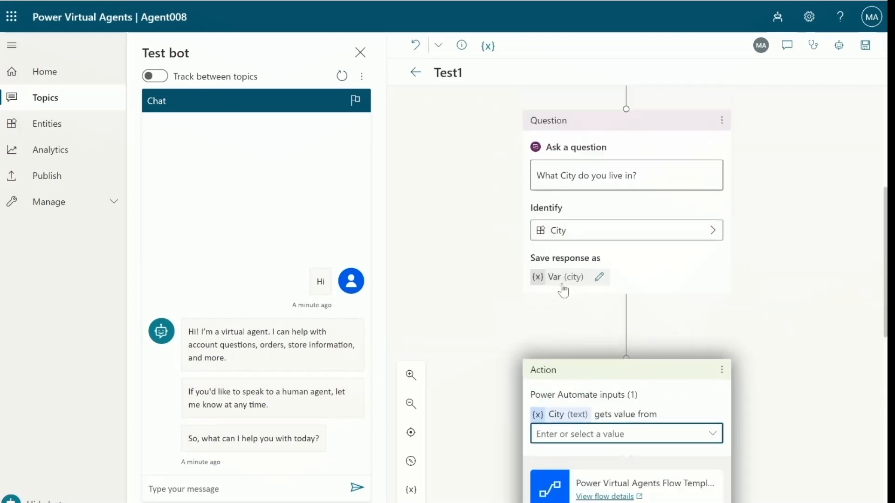
{"action": "scroll", "coordinate": [562, 291], "scroll_direction": "down", "scroll_amount": 1}
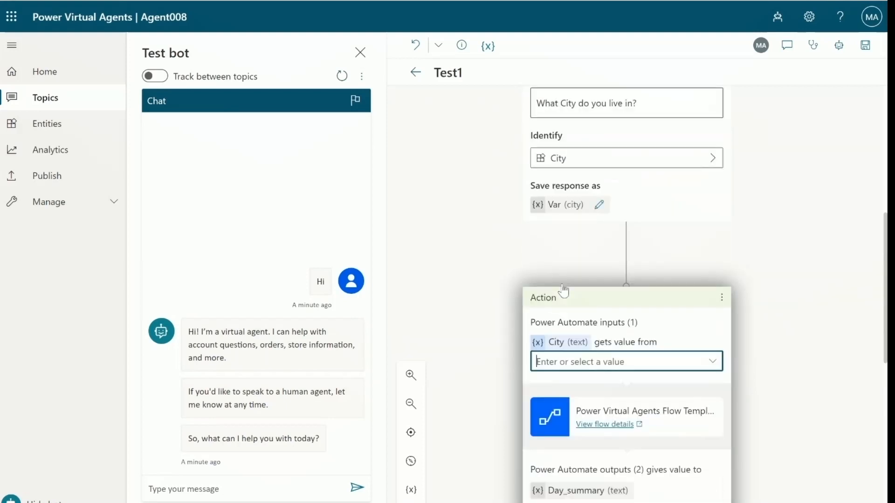
{"action": "left_click", "coordinate": [705, 365]}
{"action": "left_click", "coordinate": [579, 417]}
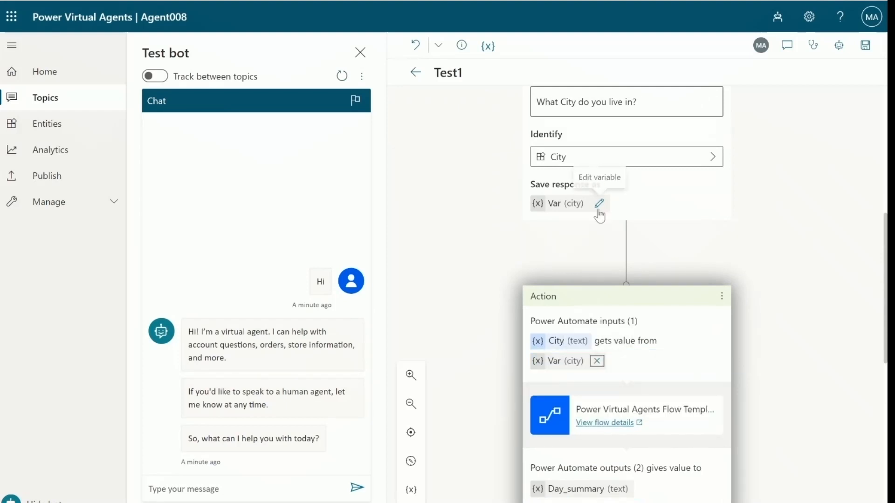
Step: Save the Test1 topic with its new question and flow action
{"action": "scroll", "coordinate": [630, 340], "scroll_direction": "down", "scroll_amount": 4}
{"action": "scroll", "coordinate": [629, 280], "scroll_direction": "up", "scroll_amount": 12}
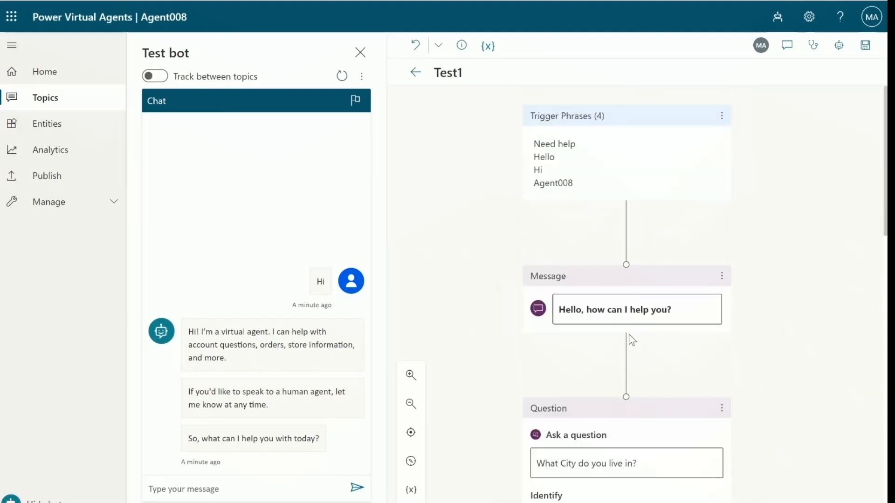
{"action": "left_click", "coordinate": [866, 46]}
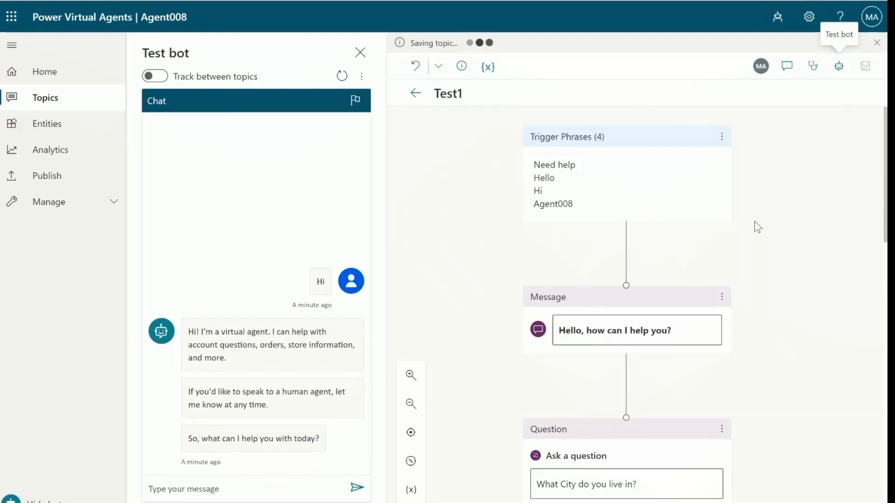
Step: Start a test conversation for Test1 by sending the trigger phrase "Need help" in the test chat
{"action": "scroll", "coordinate": [637, 303], "scroll_direction": "down", "scroll_amount": 10}
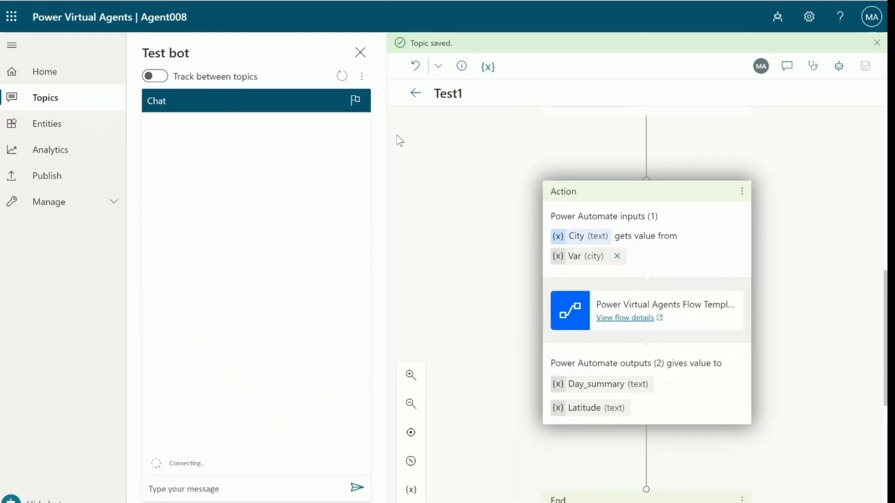
{"action": "scroll", "coordinate": [644, 369], "scroll_direction": "up", "scroll_amount": 10}
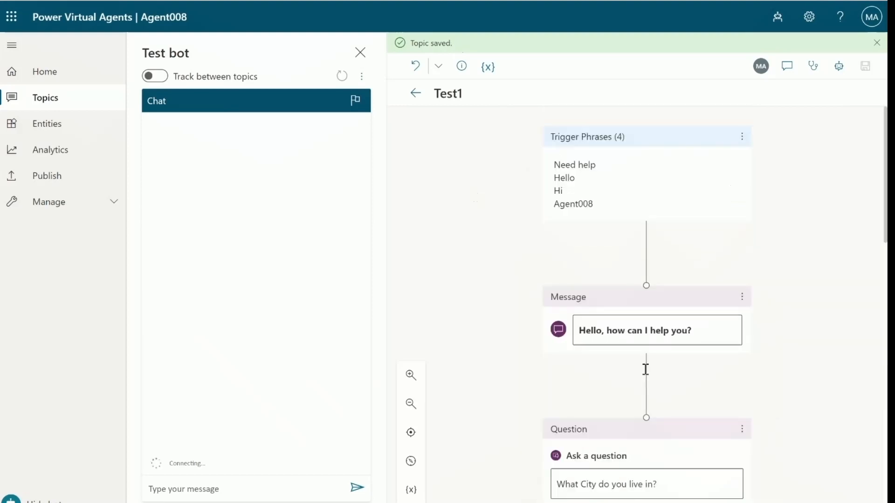
{"action": "left_click", "coordinate": [261, 489]}
{"action": "type", "text": "N"}
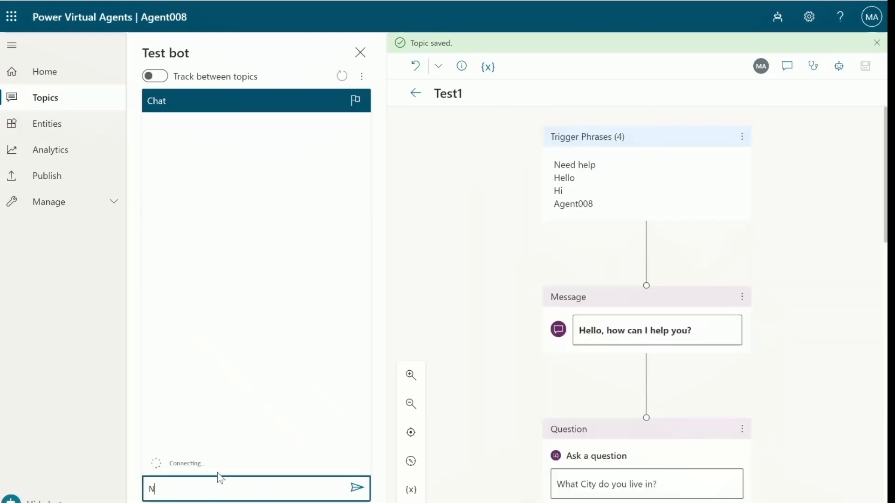
{"action": "type", "text": "eed help"}
{"action": "key", "text": "Return"}
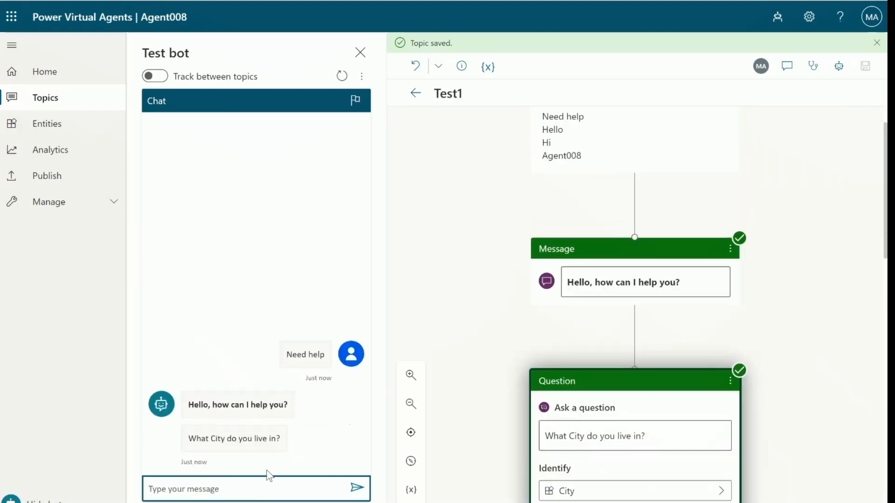
Step: Review the bot's greeting and city question against the canvas, and answer the question with "Dammam" in the test chat
{"action": "scroll", "coordinate": [672, 259], "scroll_direction": "up", "scroll_amount": 3}
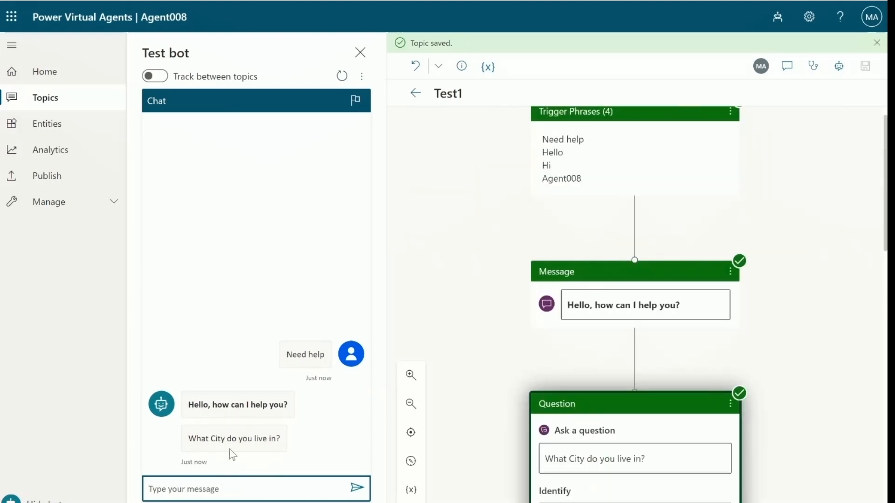
{"action": "left_click_drag", "start_coordinate": [189, 405], "coordinate": [295, 411]}
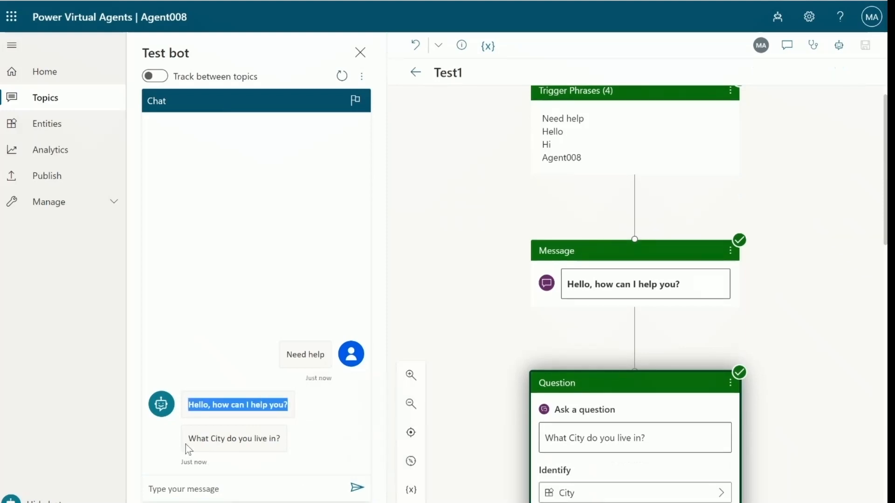
{"action": "left_click_drag", "start_coordinate": [188, 438], "coordinate": [313, 448]}
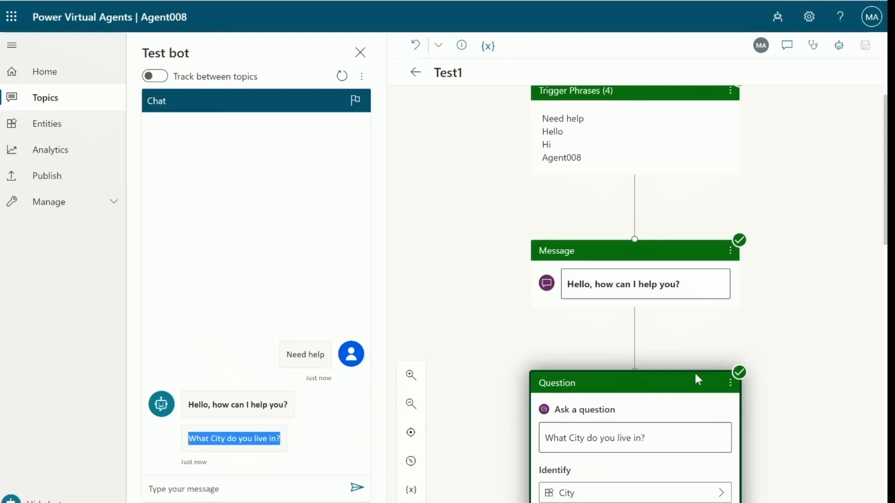
{"action": "scroll", "coordinate": [695, 374], "scroll_direction": "down", "scroll_amount": 1}
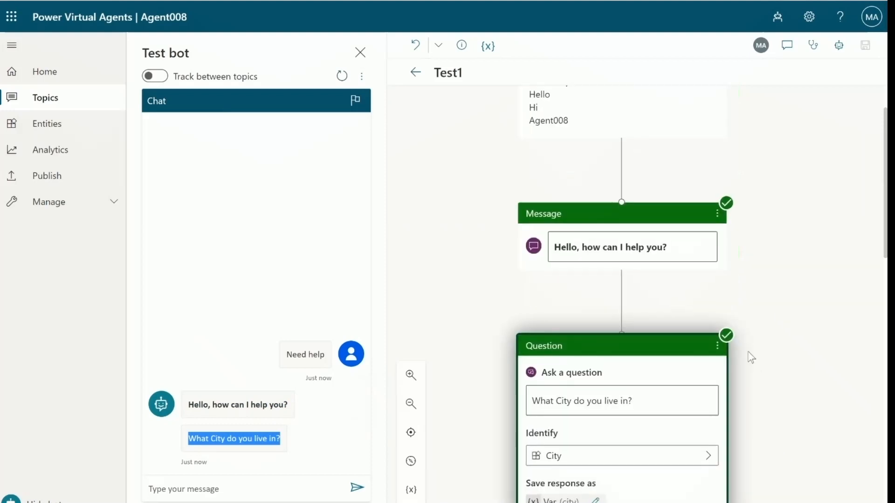
{"action": "scroll", "coordinate": [751, 358], "scroll_direction": "down", "scroll_amount": 5}
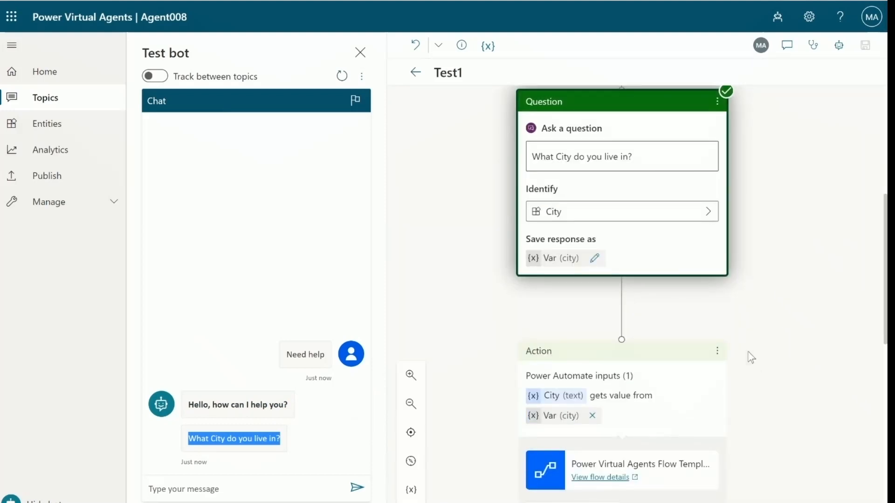
{"action": "left_click", "coordinate": [225, 488]}
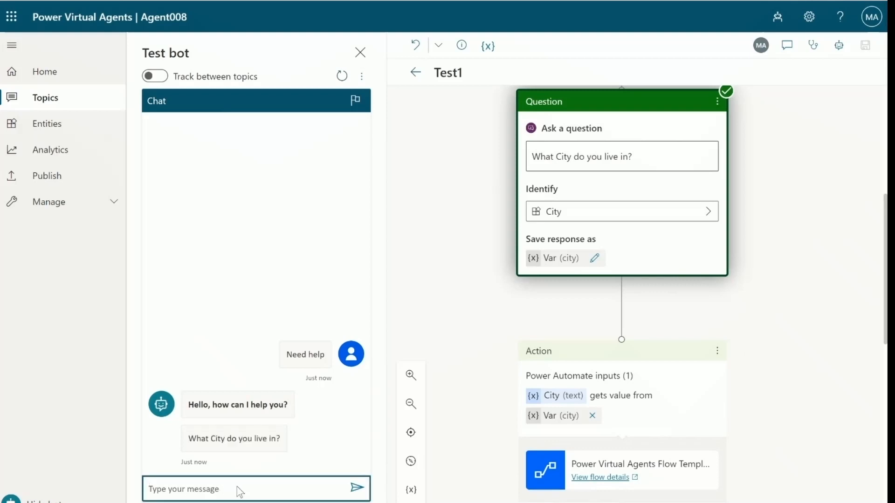
{"action": "left_click", "coordinate": [191, 490]}
{"action": "type", "text": "D"}
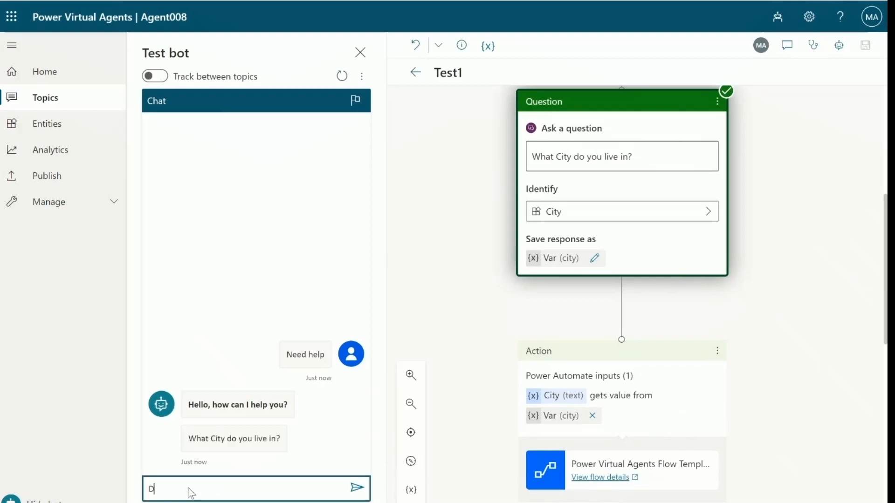
{"action": "type", "text": "ammam"}
{"action": "key", "text": "Return"}
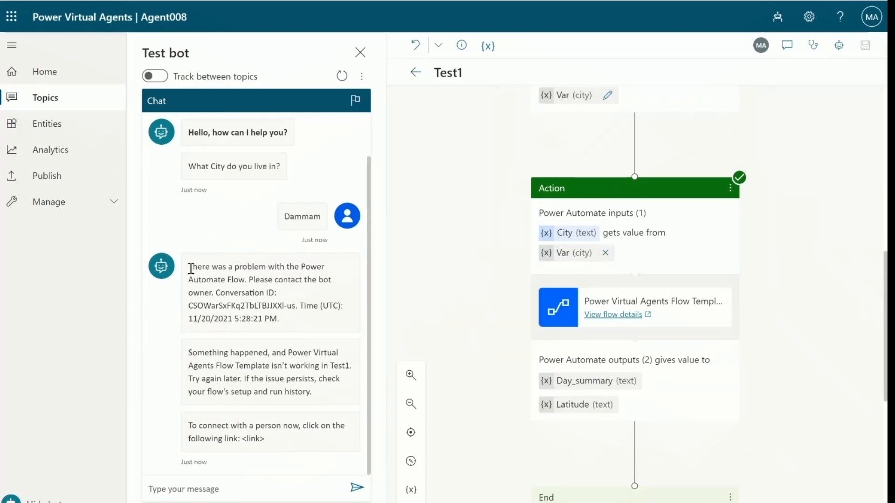
Step: Examine the bot's reply to the city answer, the question's saved variable and the flow action's inputs and outputs, and return to the topics list
{"action": "left_click_drag", "start_coordinate": [188, 267], "coordinate": [289, 312]}
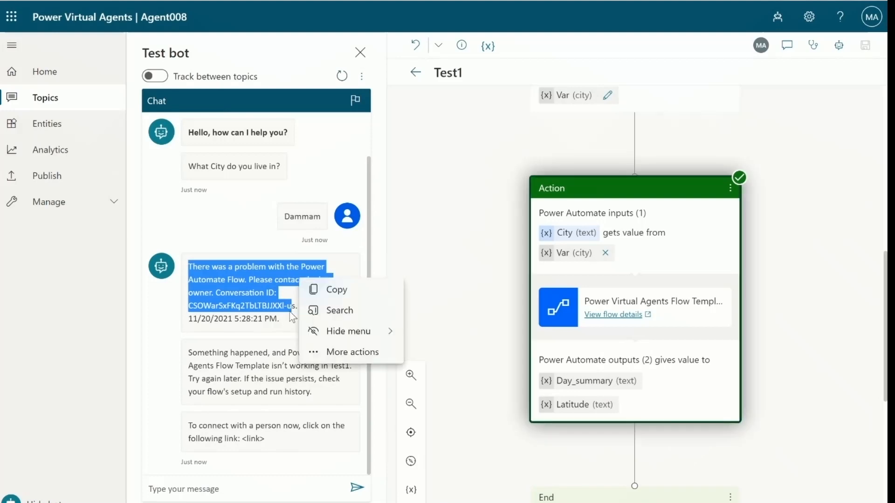
{"action": "left_click", "coordinate": [261, 400]}
{"action": "scroll", "coordinate": [529, 396], "scroll_direction": "down", "scroll_amount": 3}
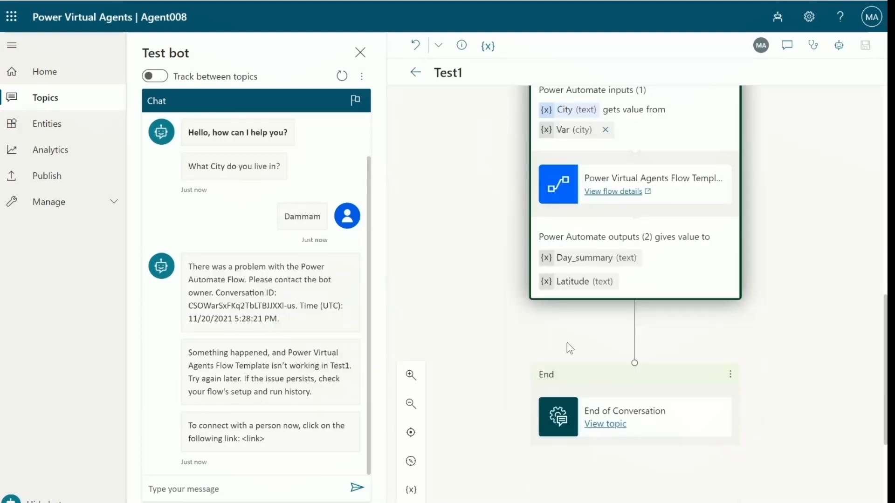
{"action": "scroll", "coordinate": [516, 352], "scroll_direction": "up", "scroll_amount": 5}
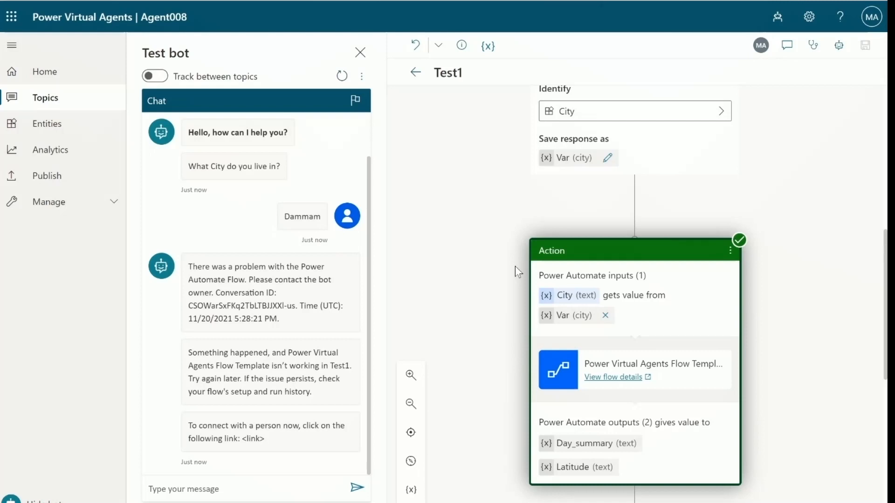
{"action": "scroll", "coordinate": [516, 267], "scroll_direction": "down", "scroll_amount": 1}
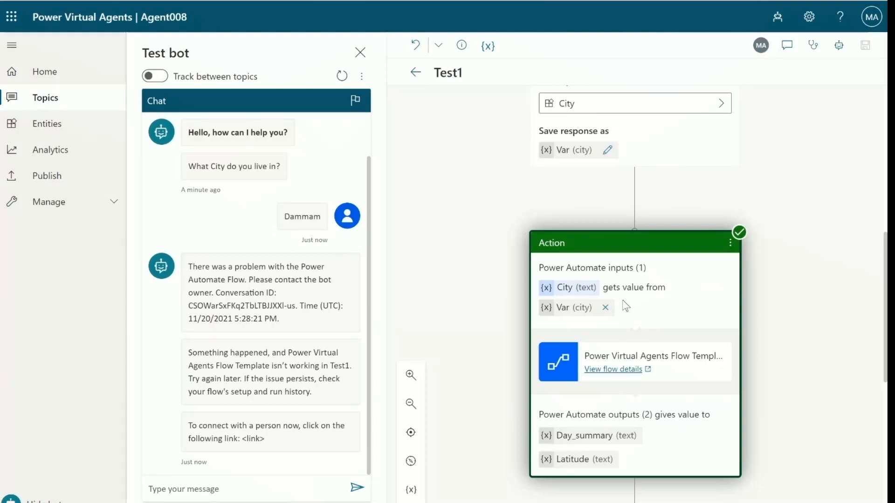
{"action": "scroll", "coordinate": [626, 307], "scroll_direction": "up", "scroll_amount": 4}
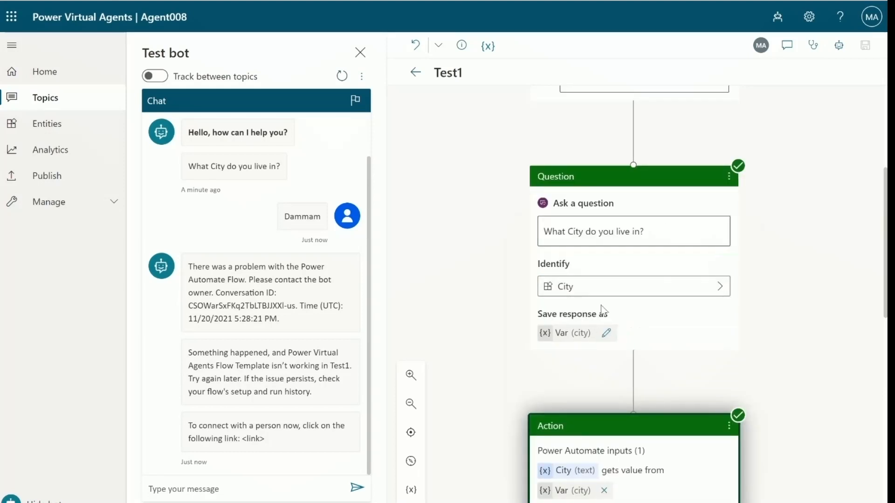
{"action": "scroll", "coordinate": [615, 298], "scroll_direction": "down", "scroll_amount": 4}
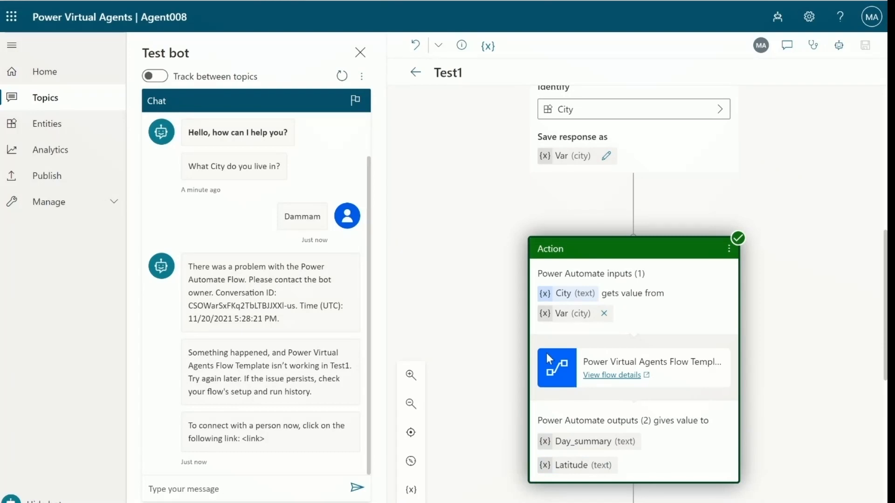
{"action": "scroll", "coordinate": [549, 359], "scroll_direction": "up", "scroll_amount": 4}
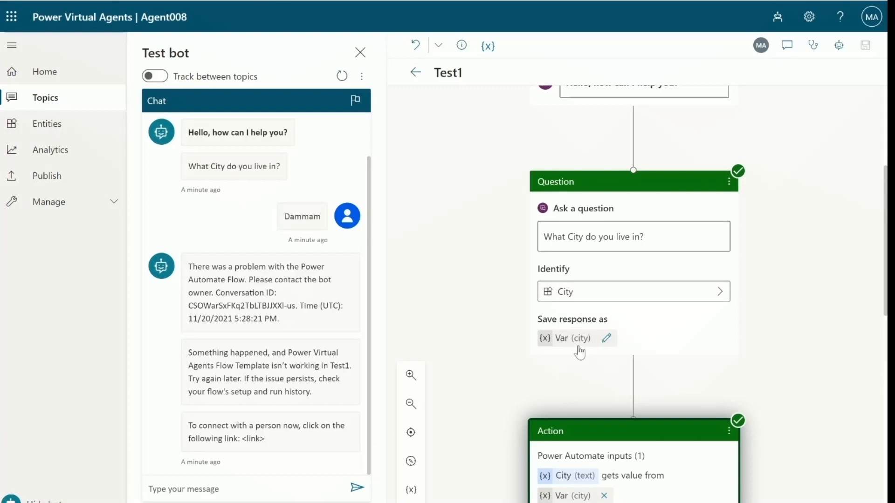
{"action": "scroll", "coordinate": [579, 353], "scroll_direction": "down", "scroll_amount": 2}
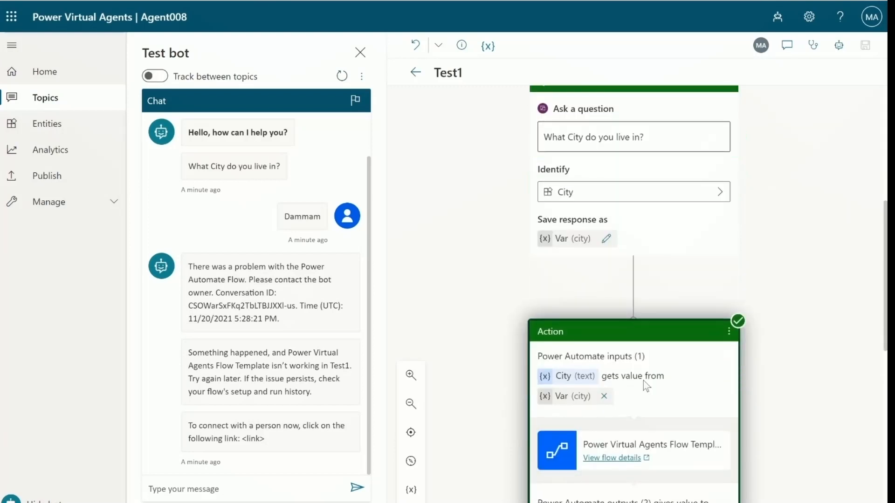
{"action": "scroll", "coordinate": [645, 384], "scroll_direction": "down", "scroll_amount": 3}
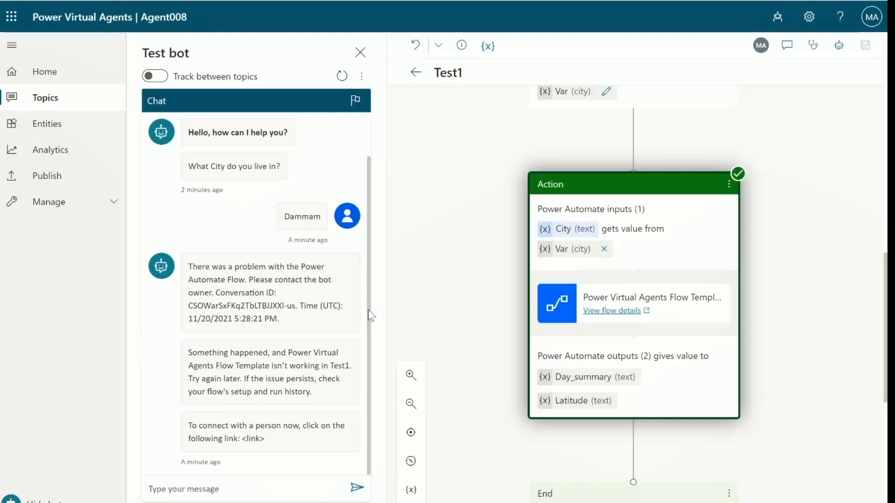
{"action": "left_click", "coordinate": [90, 106]}
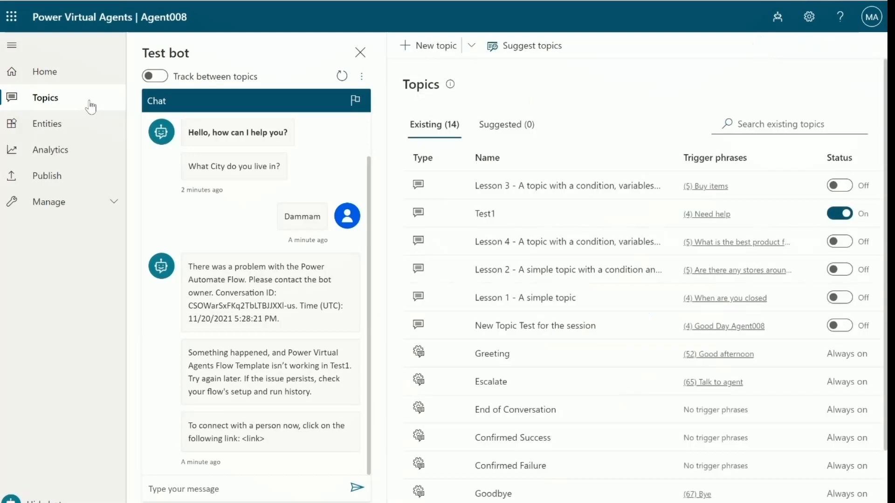